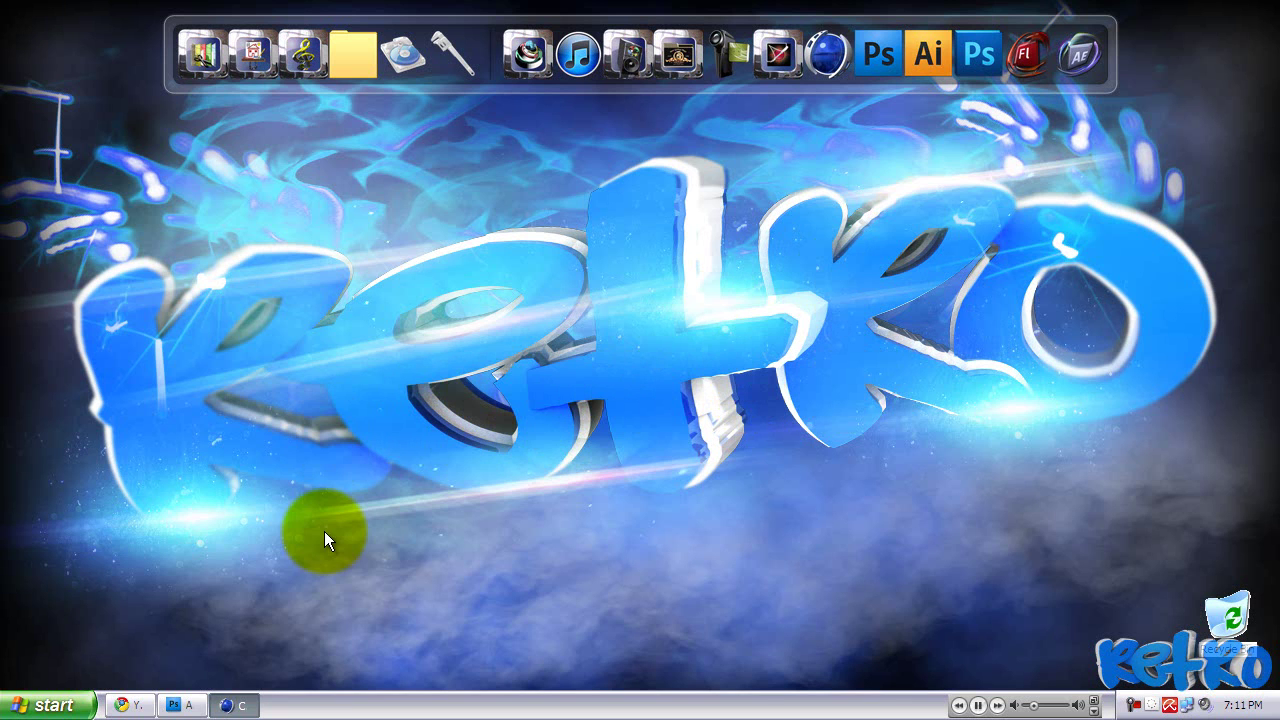
Add a MoGraph Text Object and change its text to 'GsTkills'.
click(242, 711)
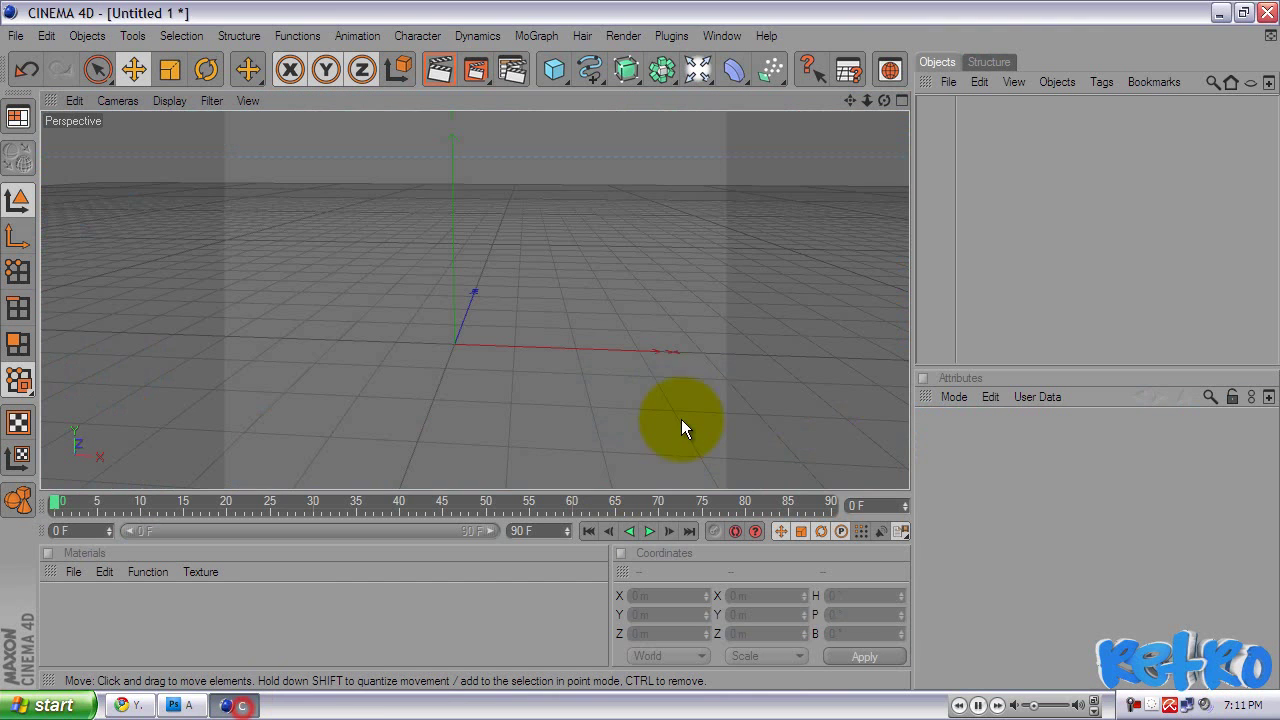
alt+drag(641, 356, 640, 329)
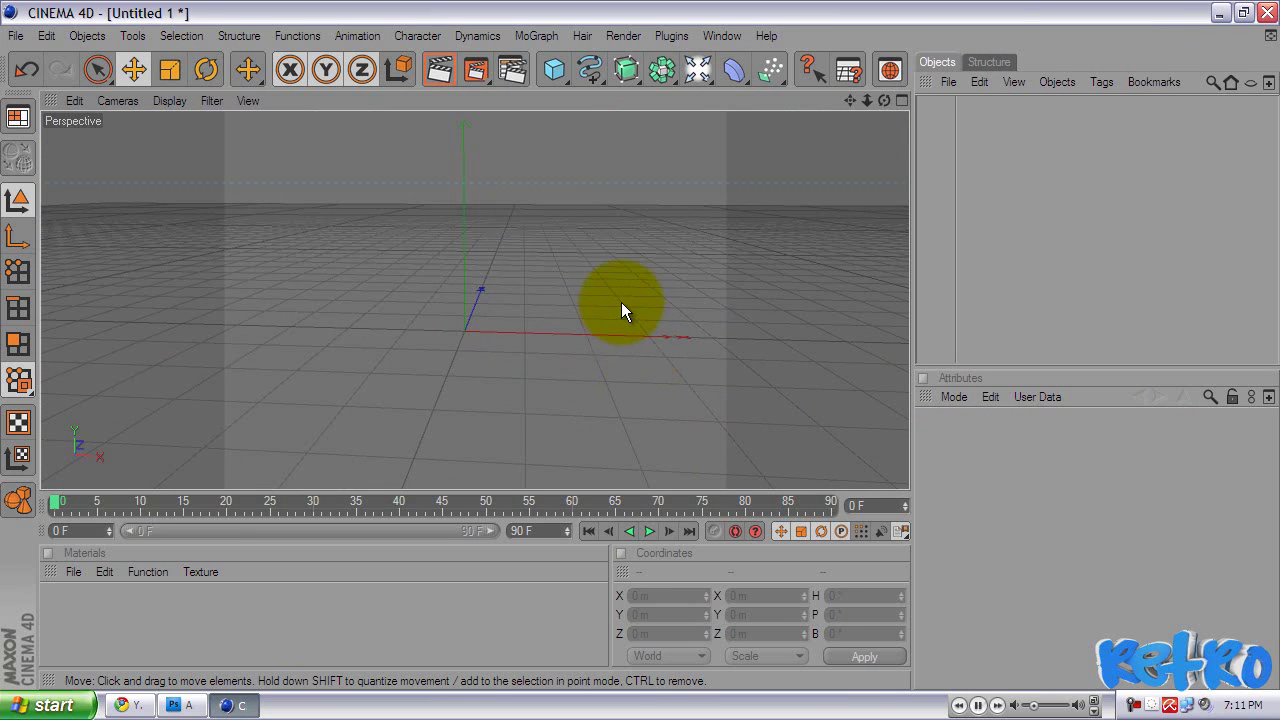
click(535, 37)
click(552, 226)
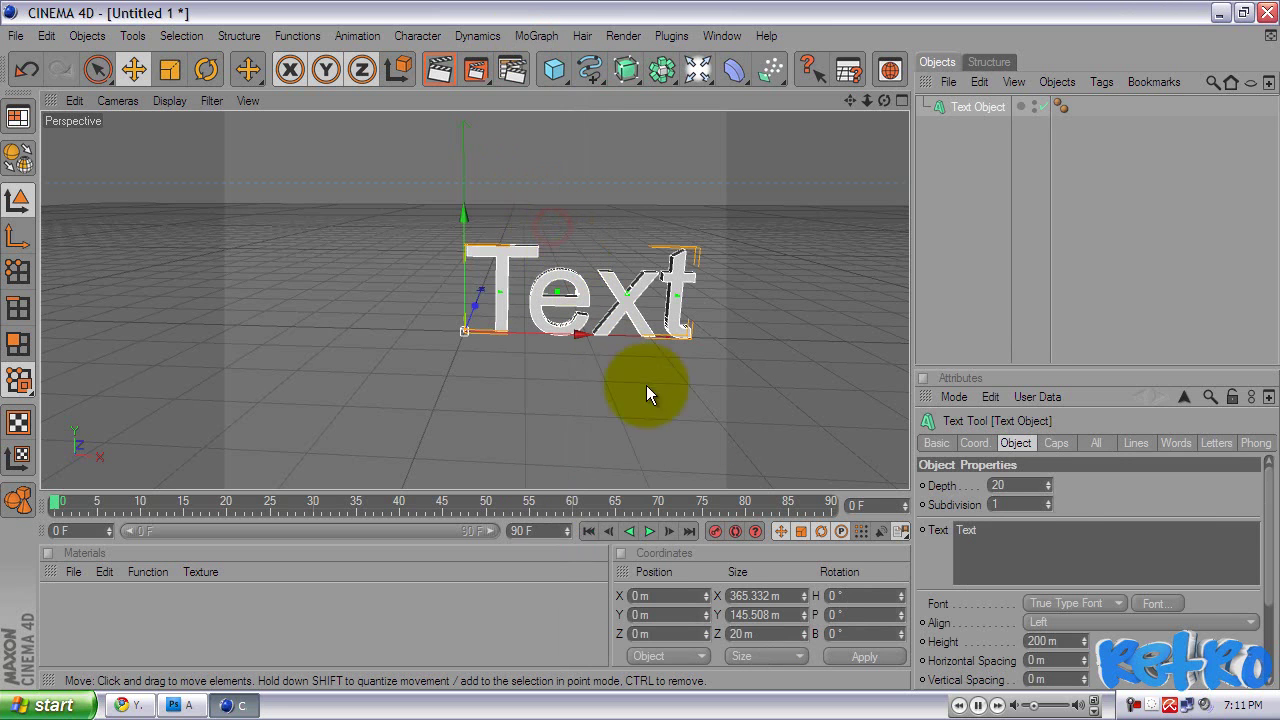
double_click(1029, 530)
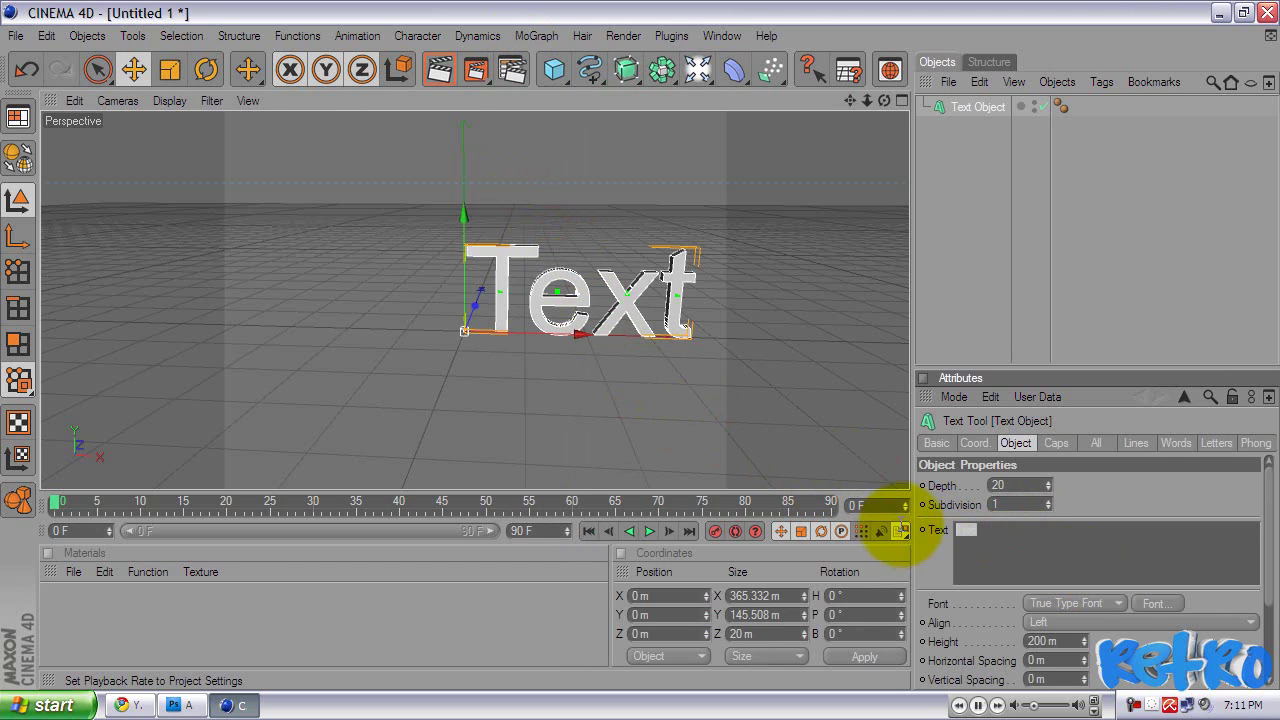
text(GsT)
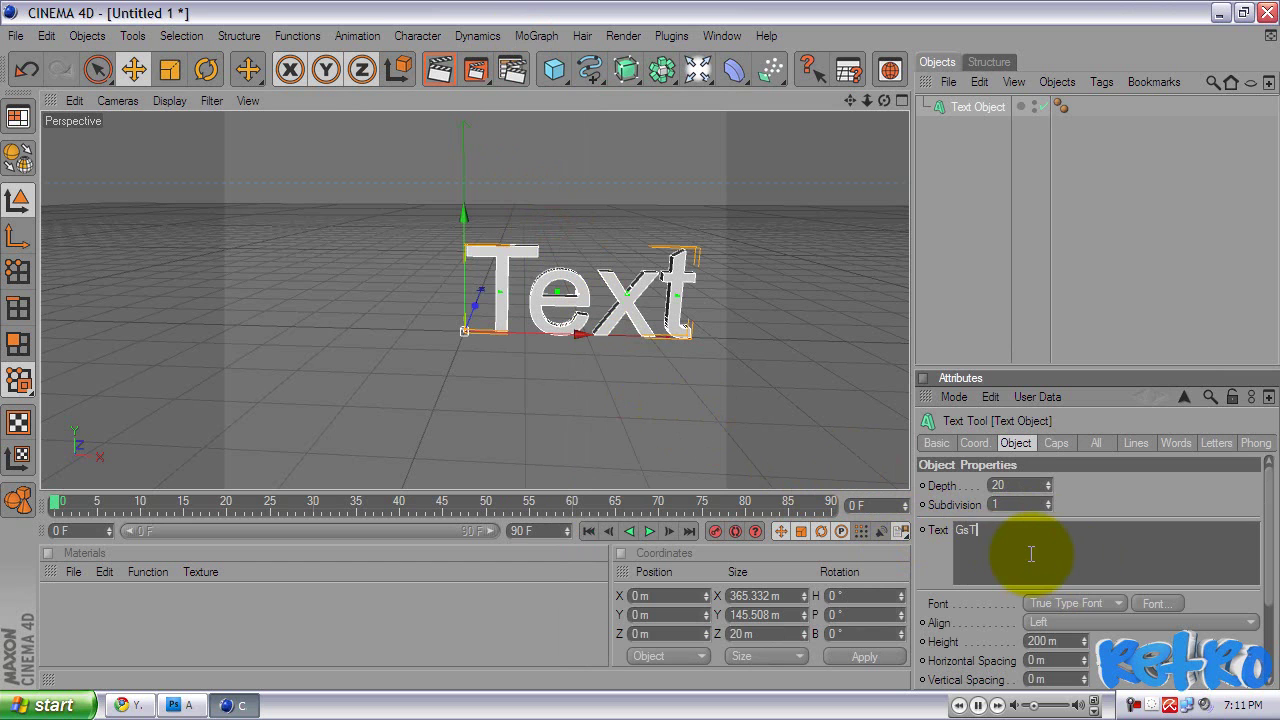
text(kills)
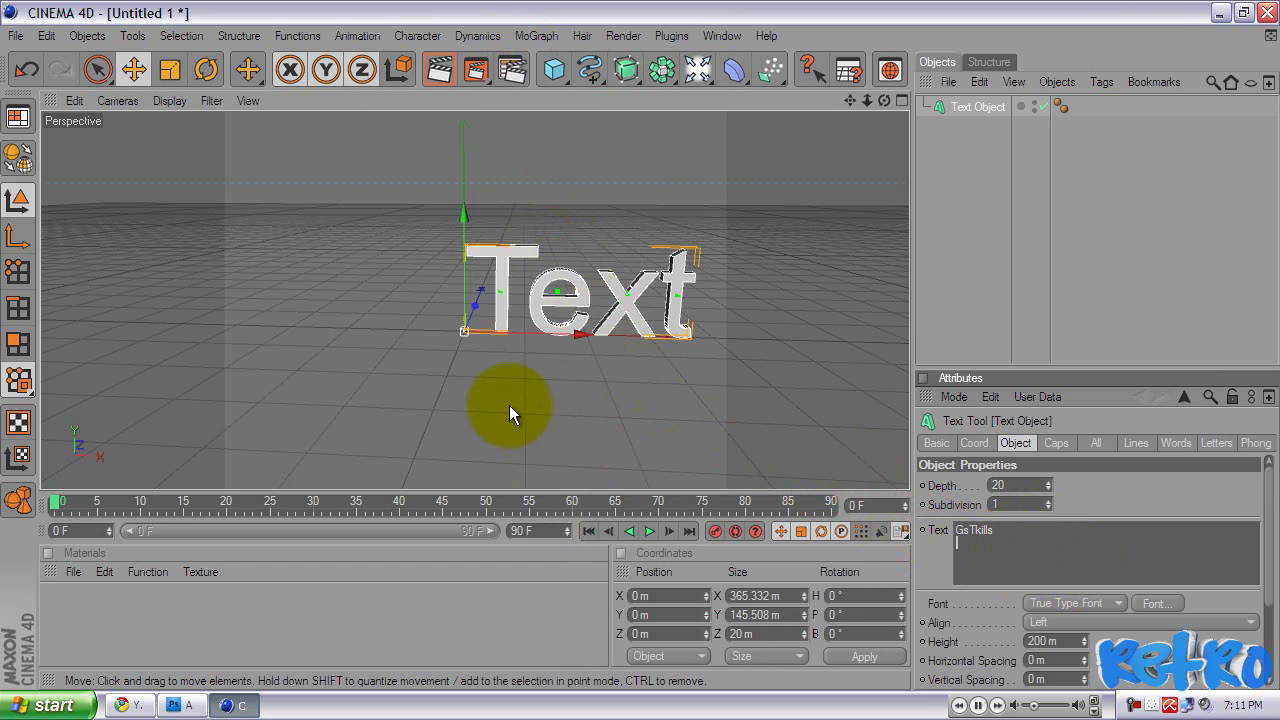
click(580, 354)
Drag the GsTkills text along X to X -295.216 m, just left of the origin.
click(590, 327)
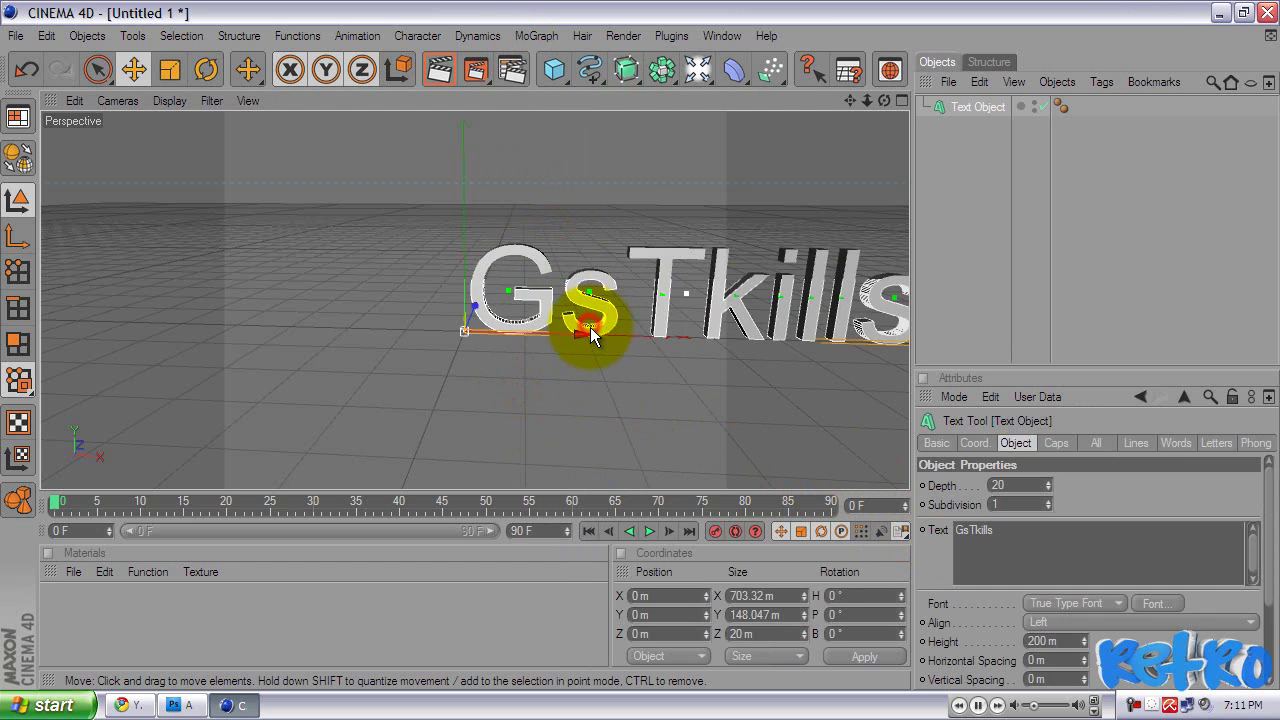
drag(580, 340, 630, 352)
click(688, 385)
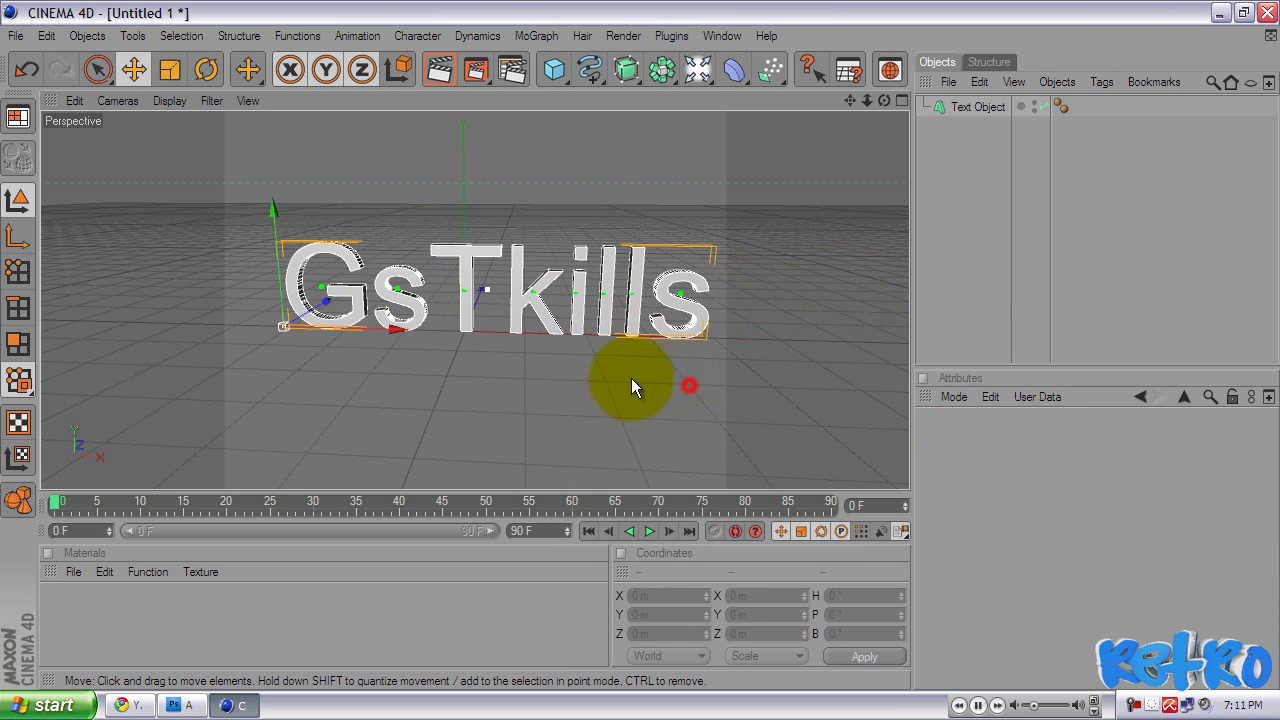
click(521, 292)
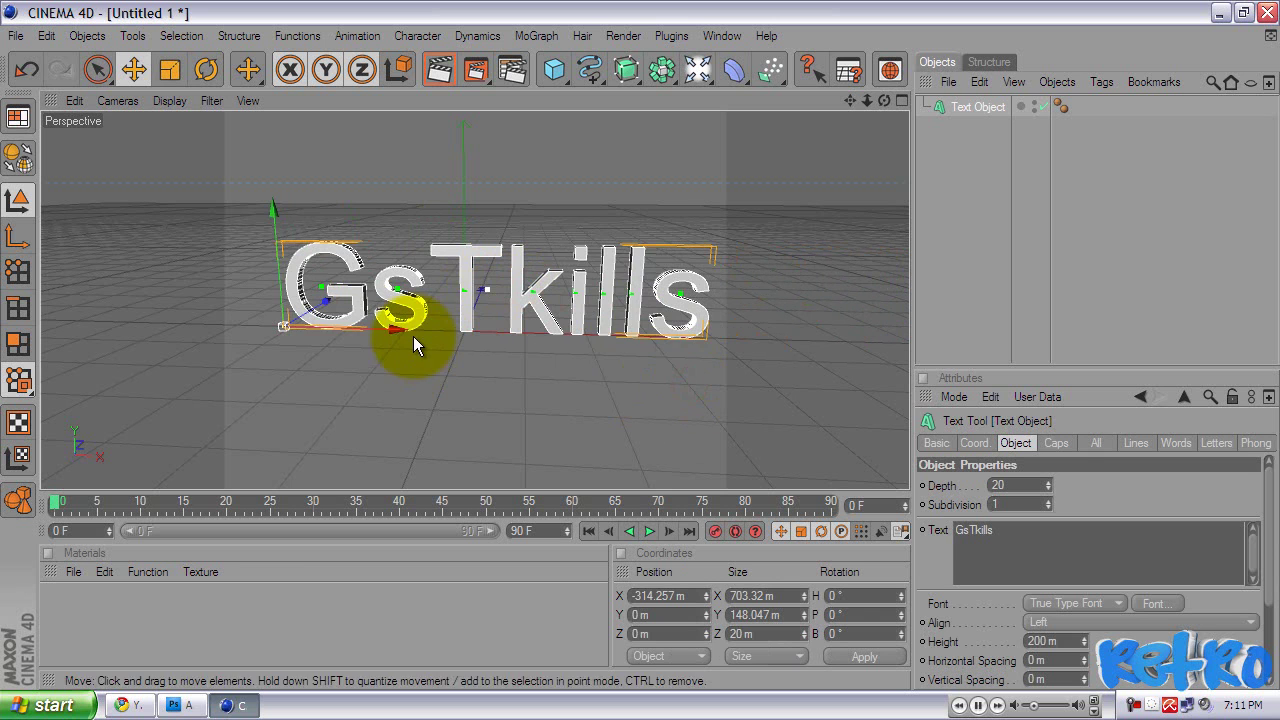
drag(632, 346, 641, 346)
Raise the GsTkills Text Object's Depth from 20 to 100.
alt+drag(512, 325, 537, 302)
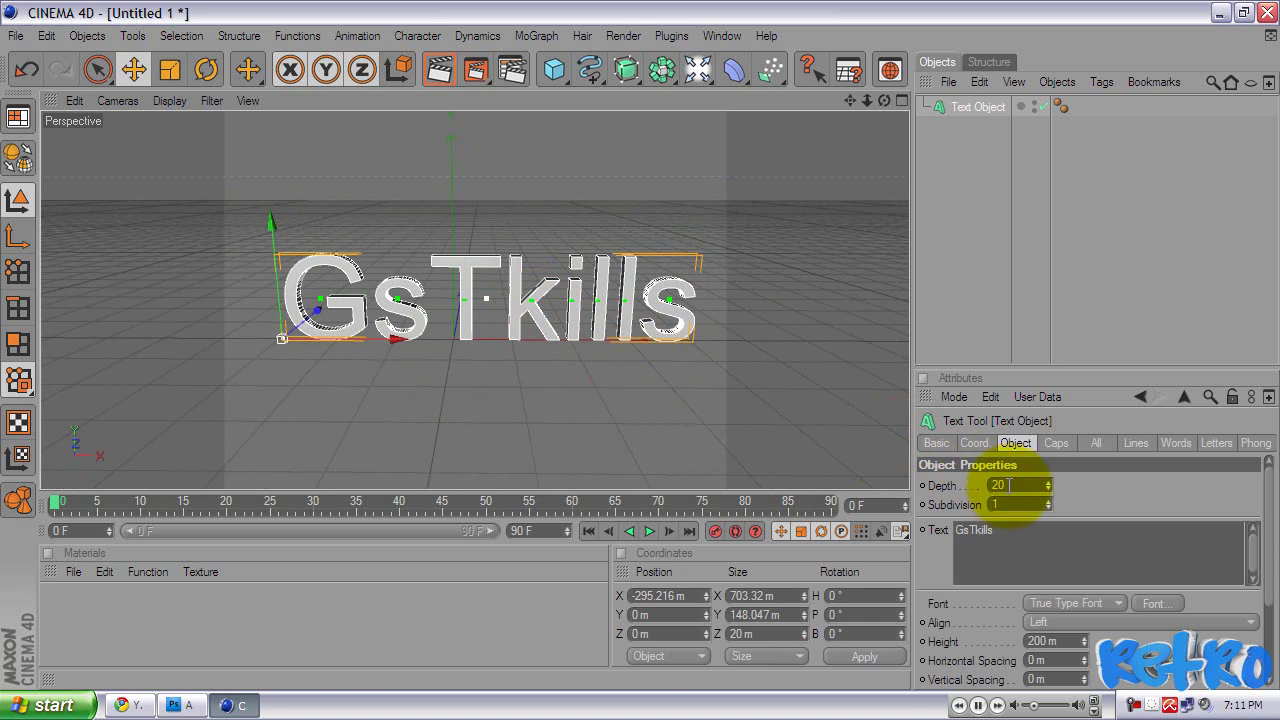
double_click(1040, 484)
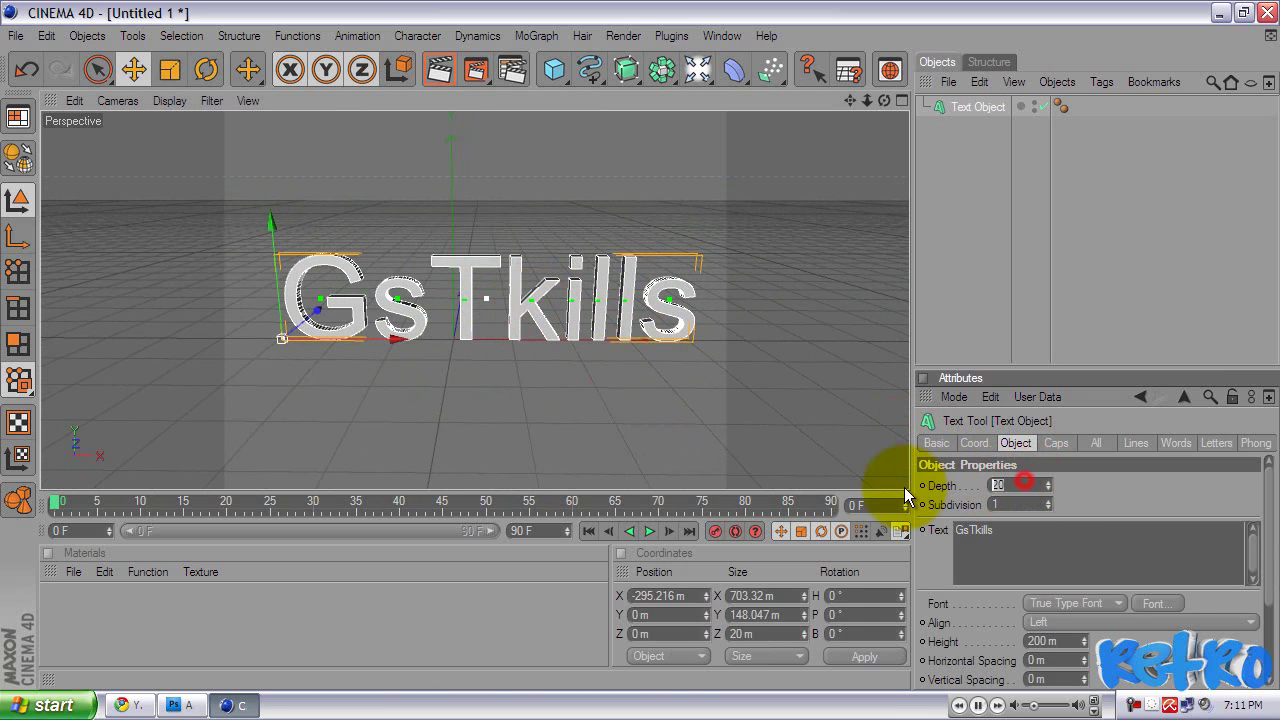
text(100)
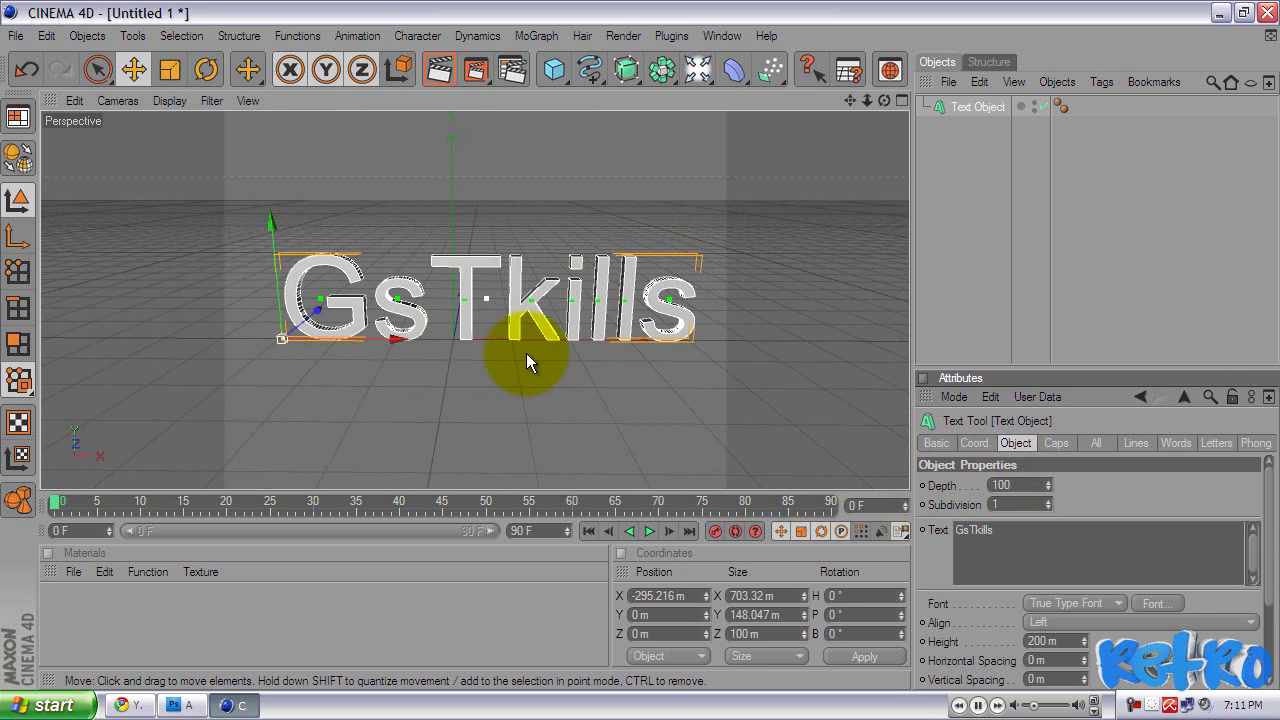
click(523, 376)
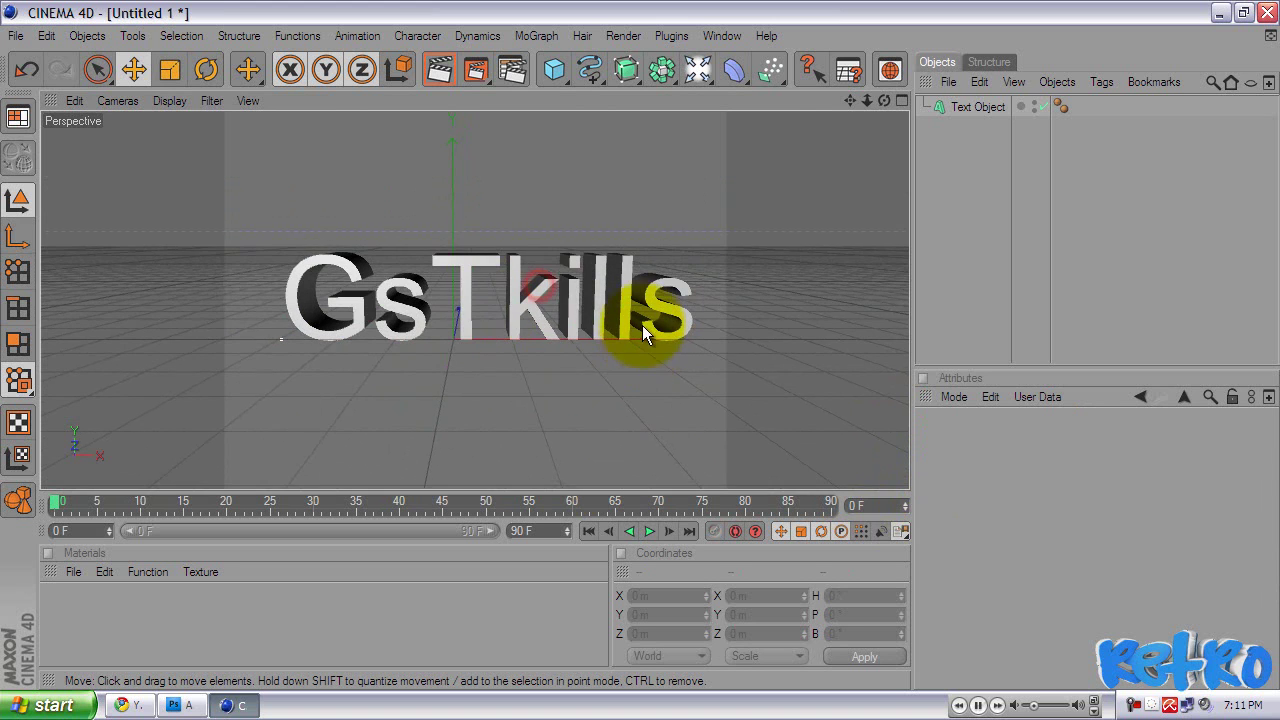
scroll(641, 347, up, 2)
scroll(640, 344, up, 1)
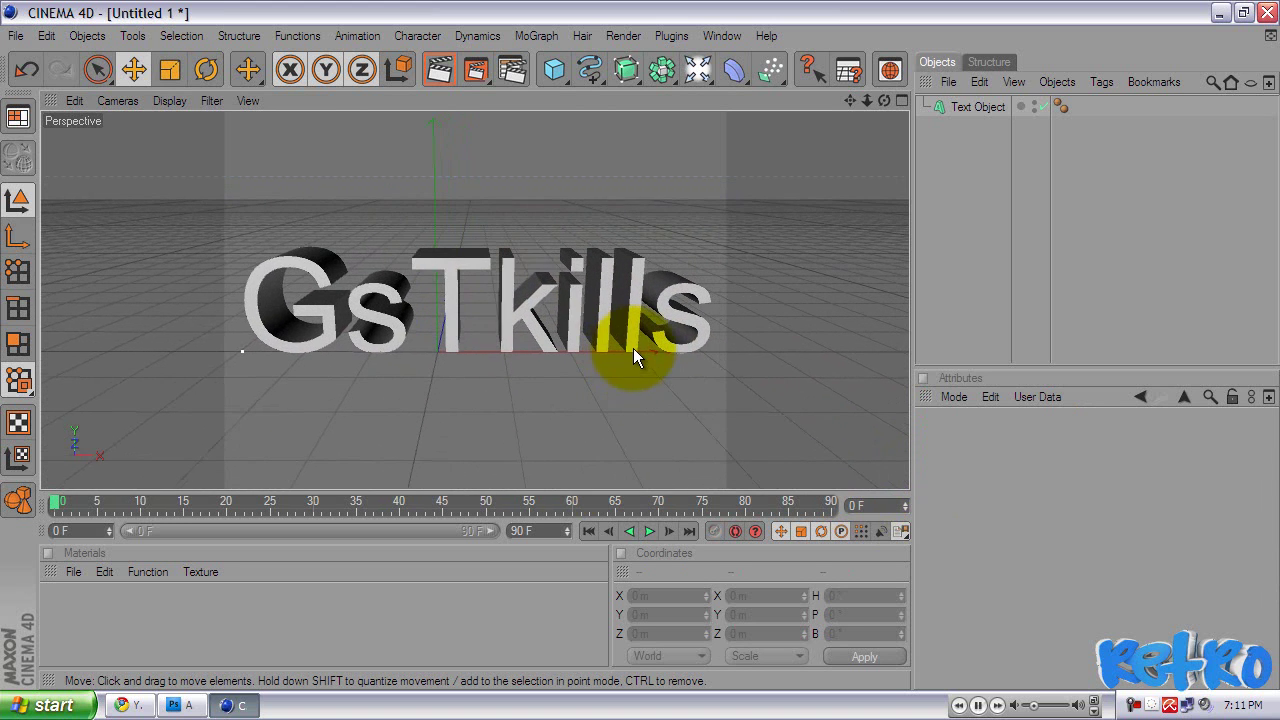
click(550, 304)
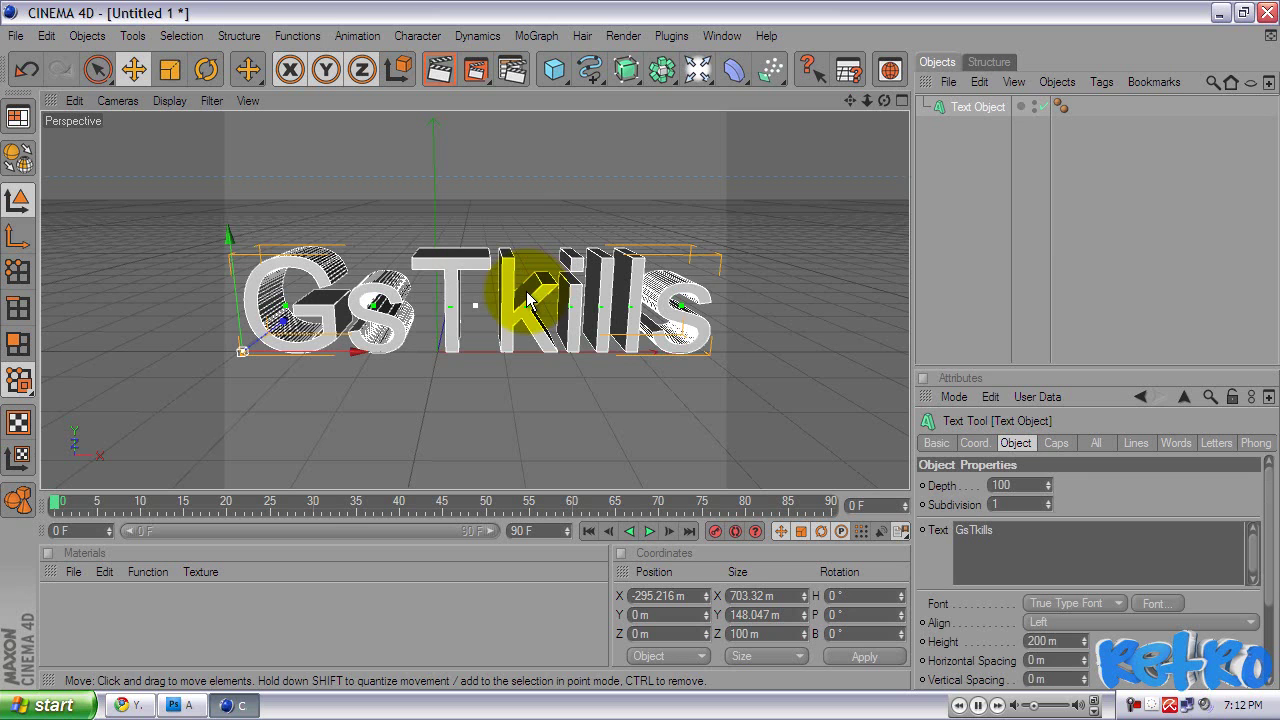
Duplicate the Text Object with Ctrl+C/Ctrl+V and set the copy's Depth to 50.
click(996, 108)
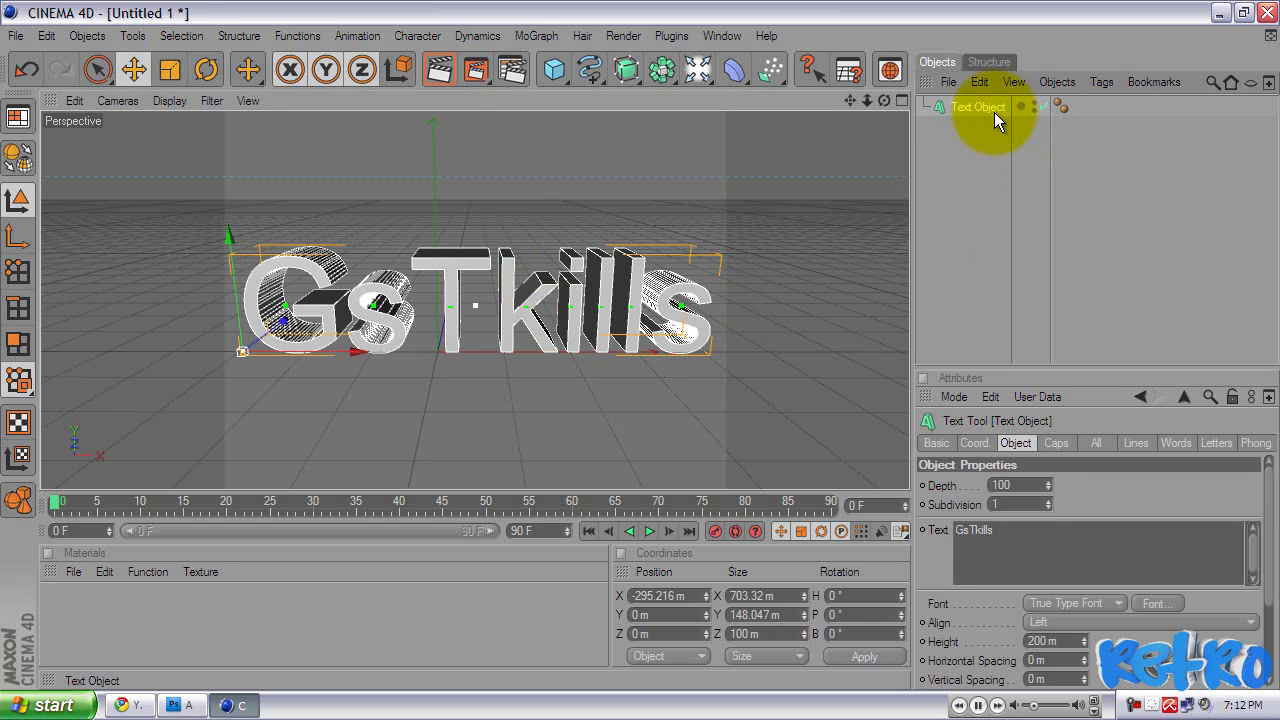
key(ctrl+c)
key(ctrl+v)
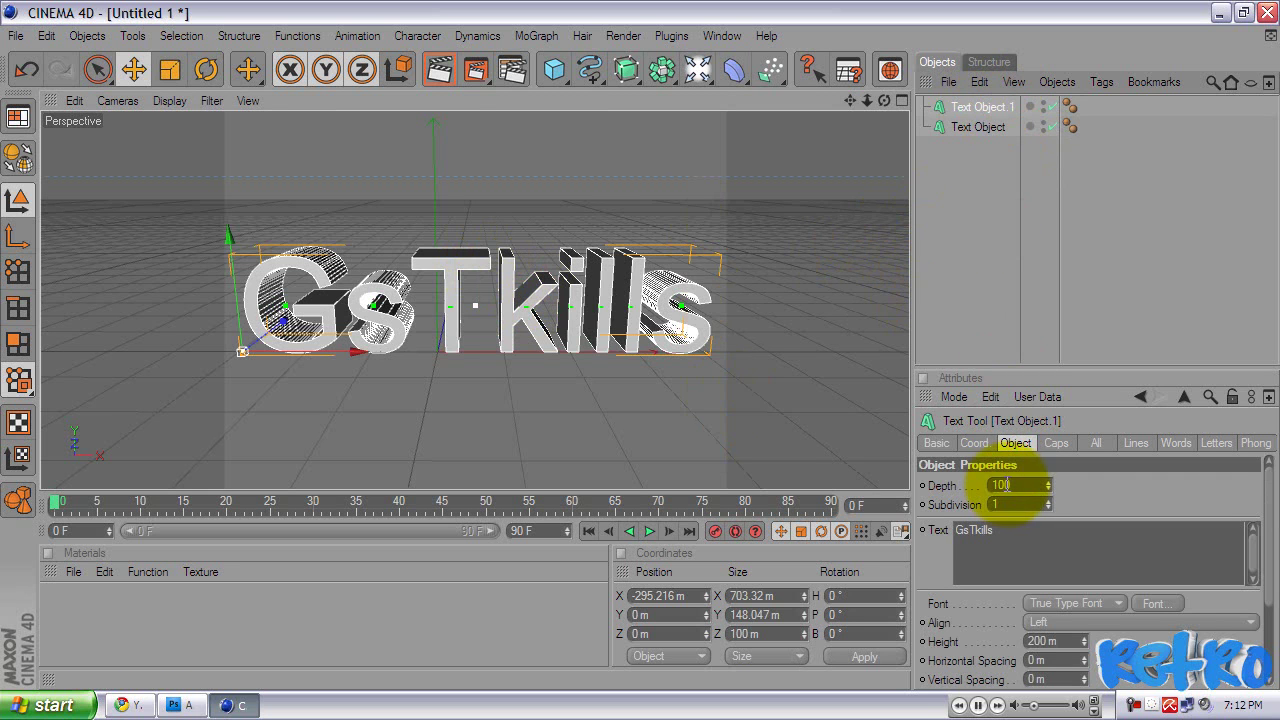
double_click(1024, 483)
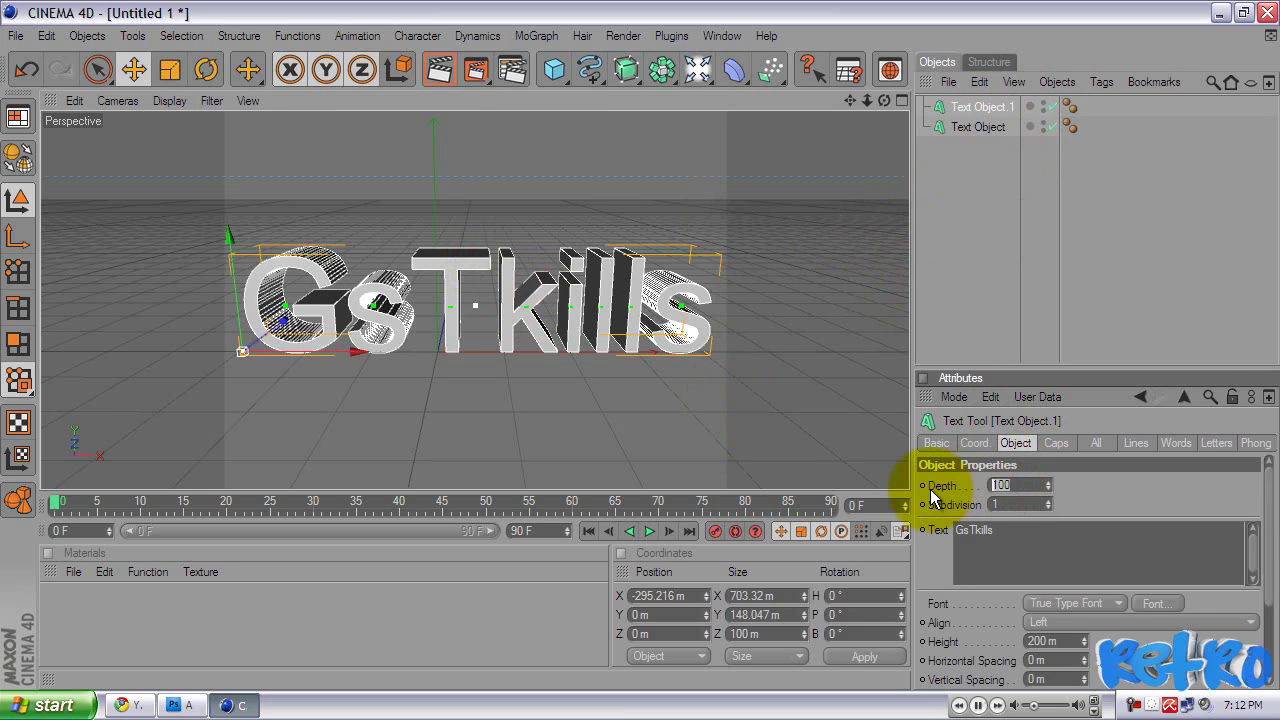
text(50)
key(Return)
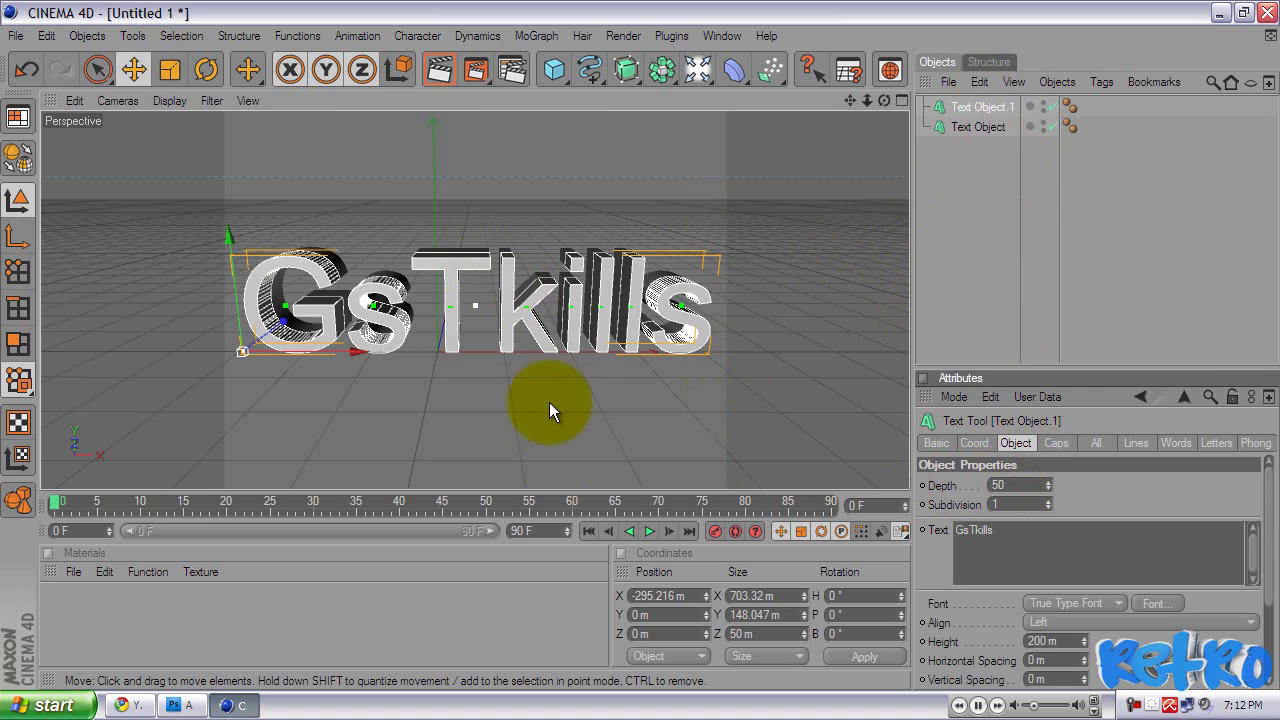
click(542, 388)
alt+drag(649, 324, 641, 350)
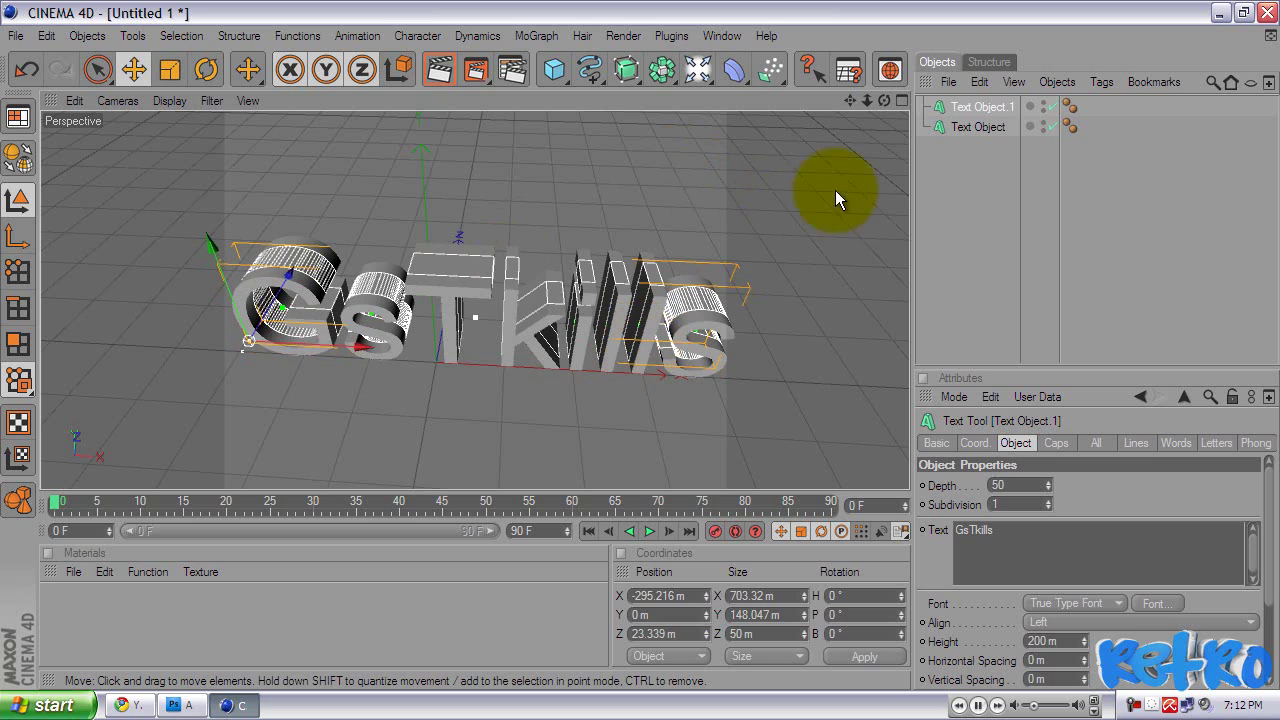
mouse_move(579, 195)
alt+mouse_down()
mouse_move(629, 366)
mouse_move(618, 363)
mouse_move(631, 339)
mouse_move(633, 355)
mouse_move(641, 345)
alt+mouse_up()
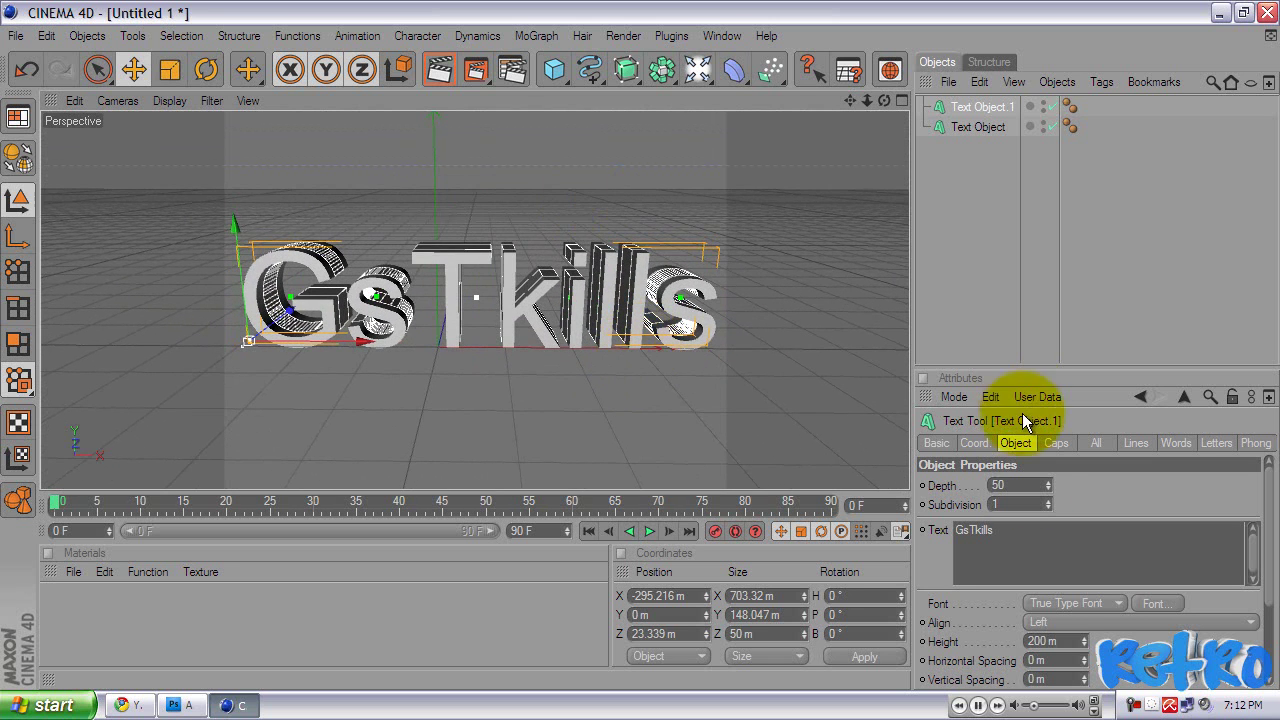
Set Text Object.1's Start and End caps to 5 m Fillet Cap.
click(987, 107)
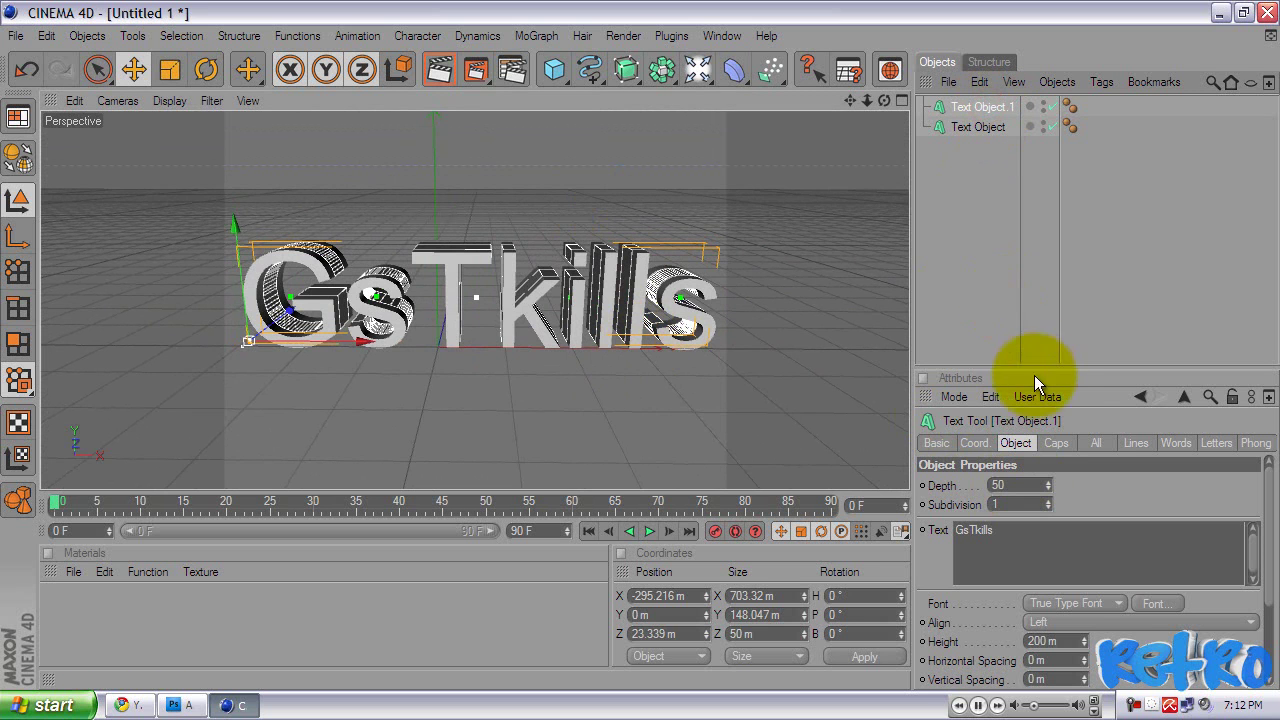
click(1060, 443)
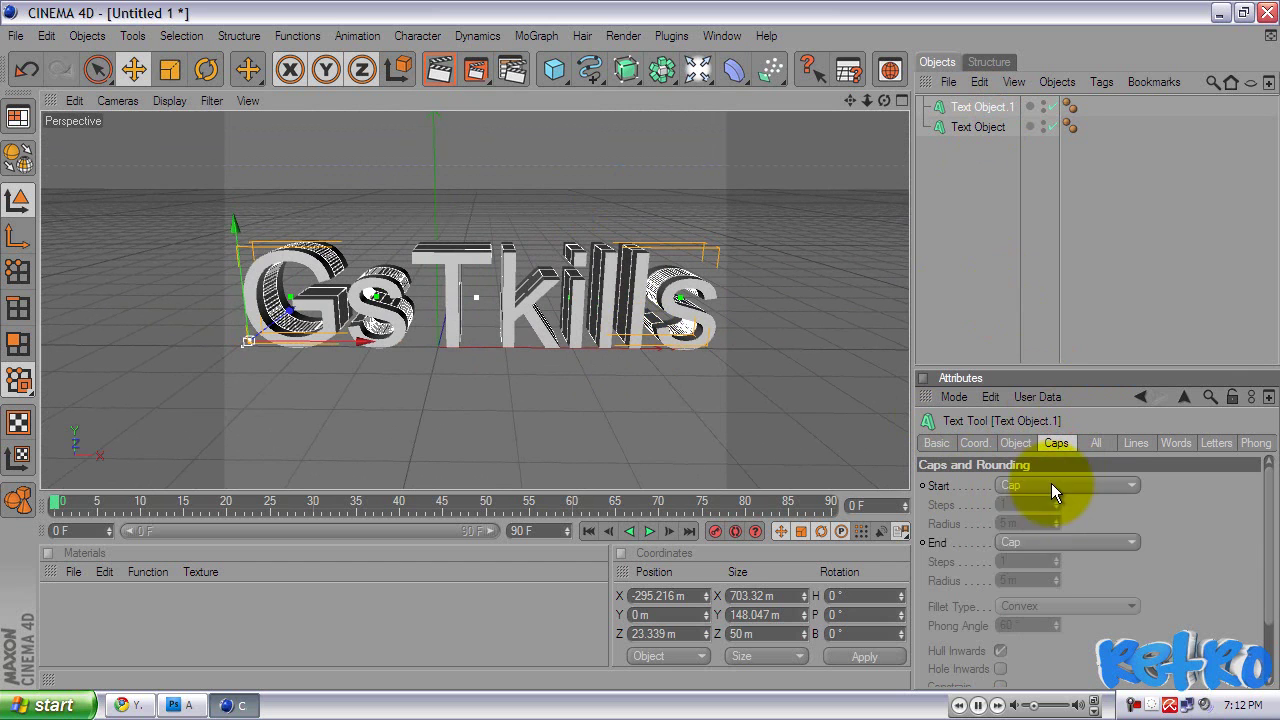
click(1051, 485)
click(1034, 563)
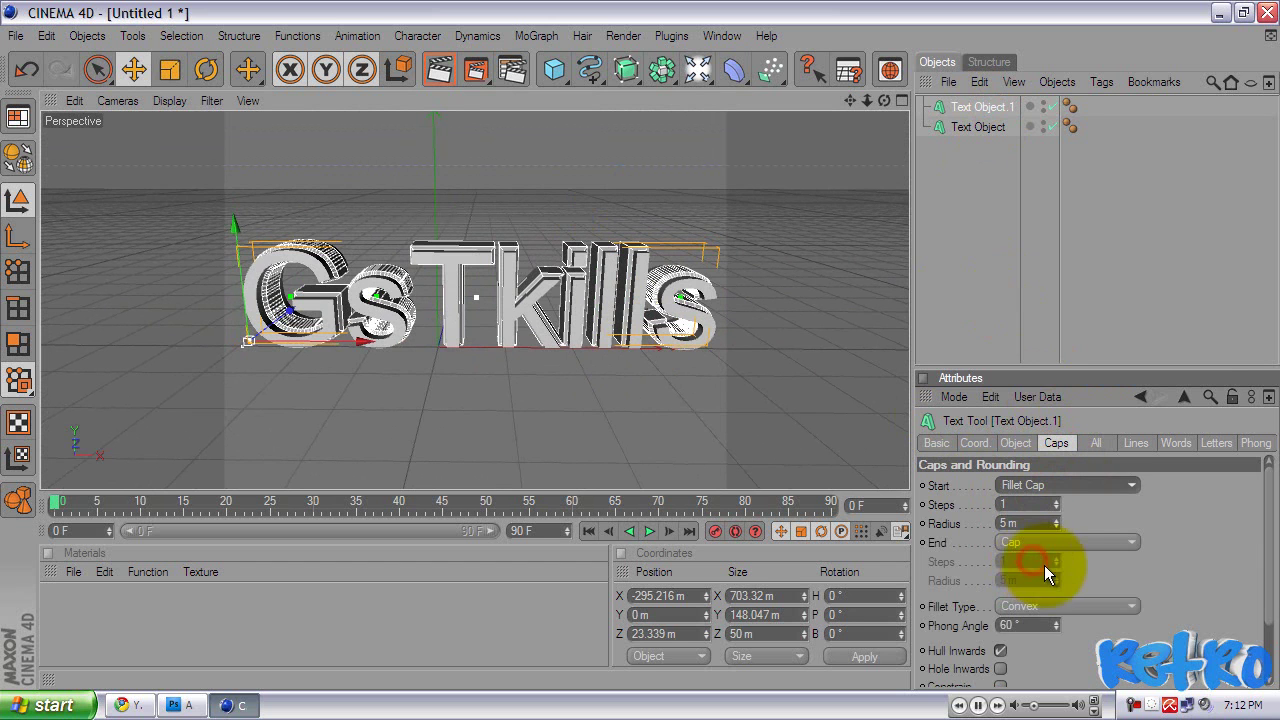
click(1047, 543)
click(1034, 619)
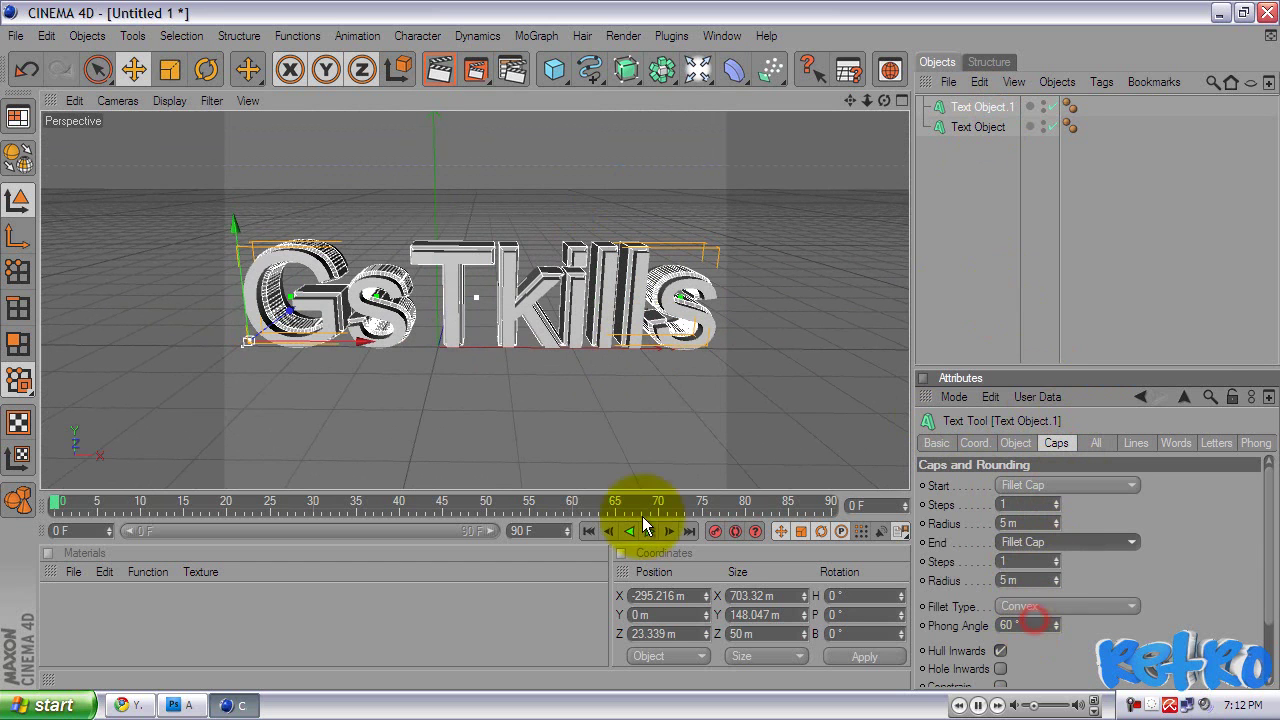
click(502, 389)
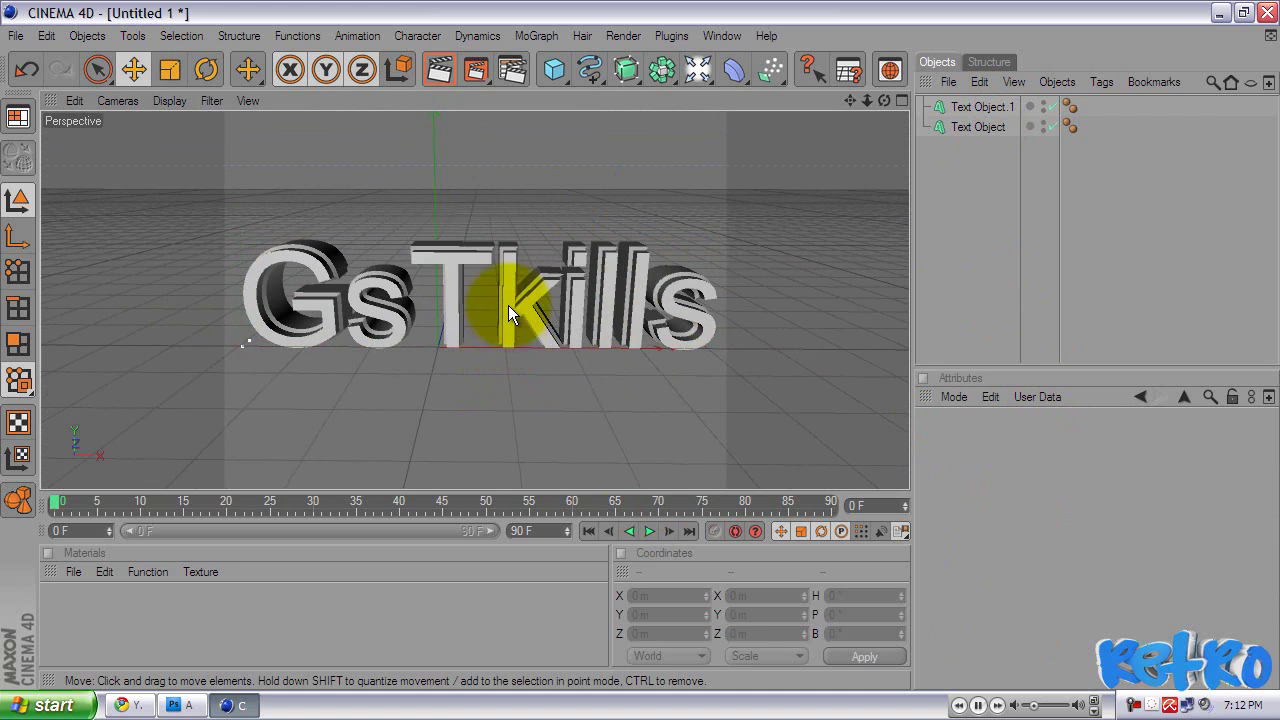
alt+drag(508, 314, 660, 300)
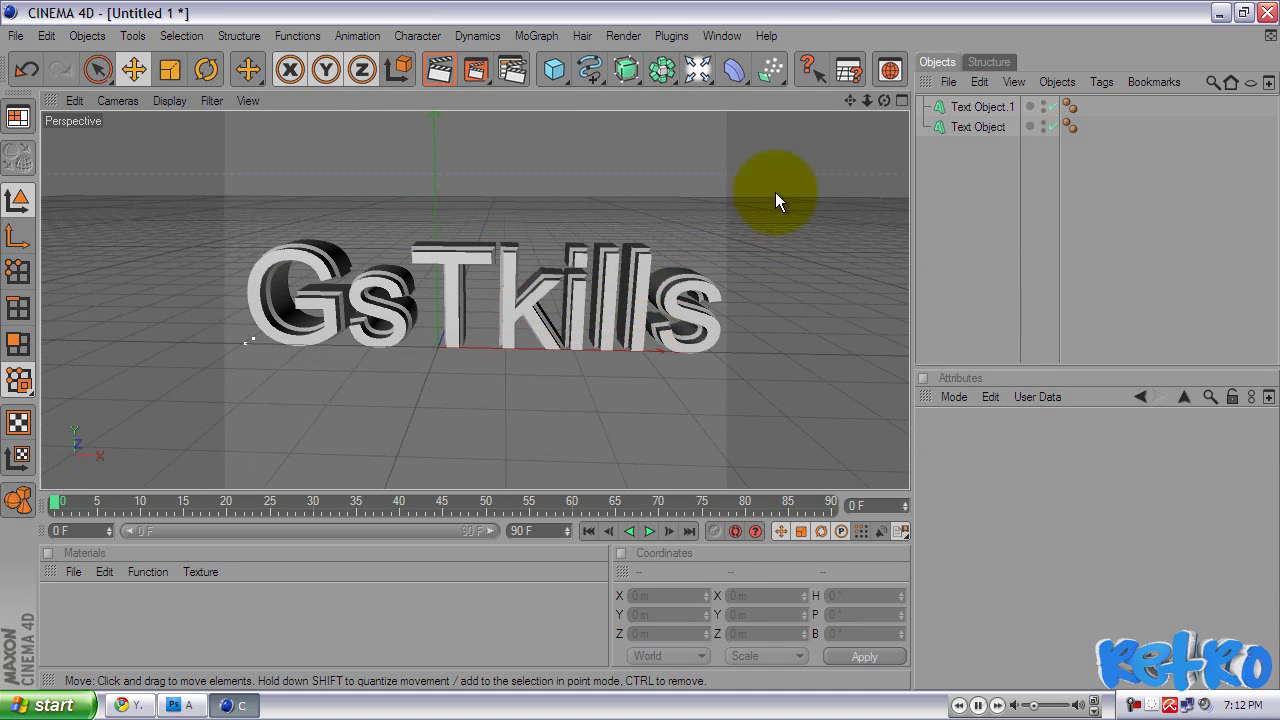
Change the original Text Object's font to Strasua.
click(985, 127)
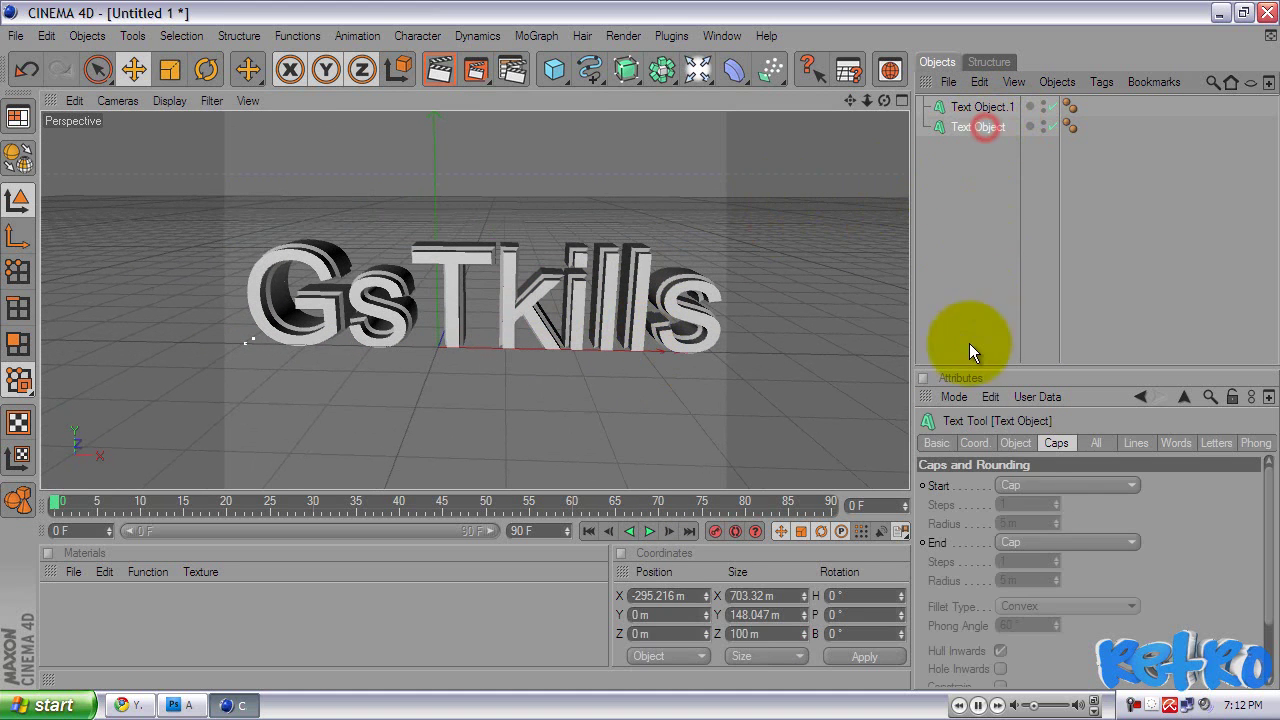
click(1017, 443)
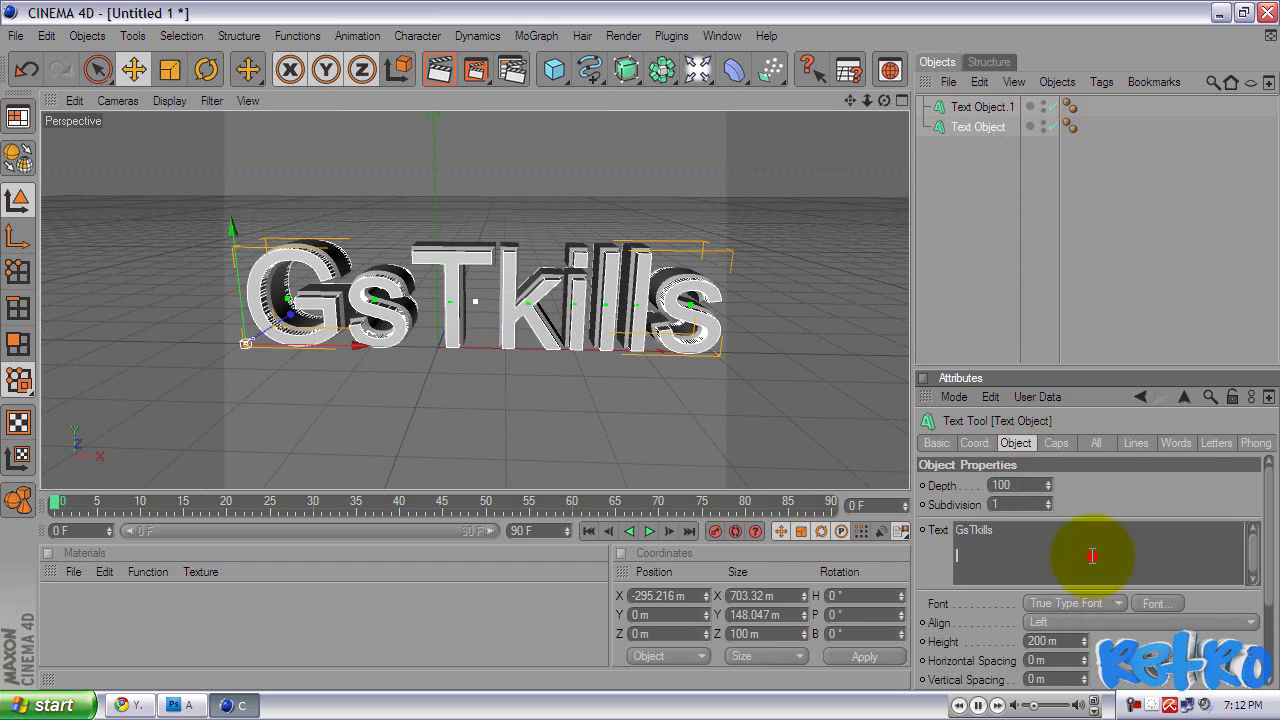
click(1150, 603)
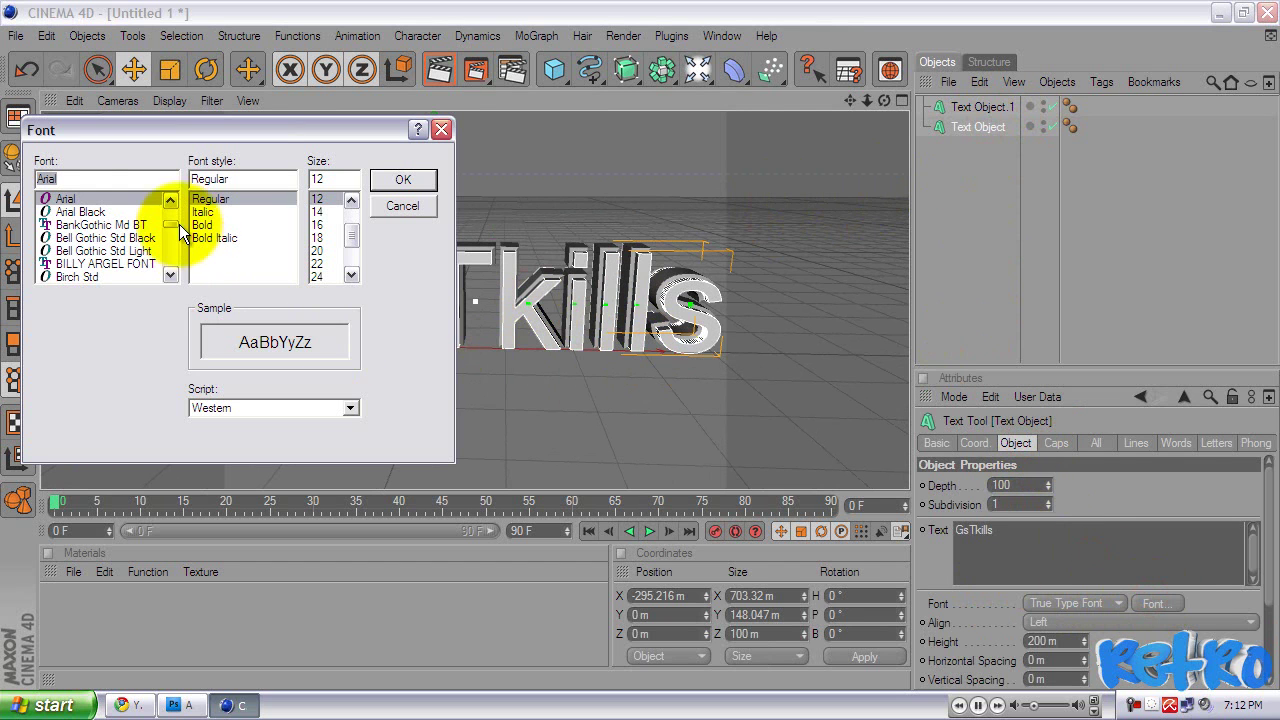
drag(169, 225, 170, 277)
scroll(72, 225, up, 2)
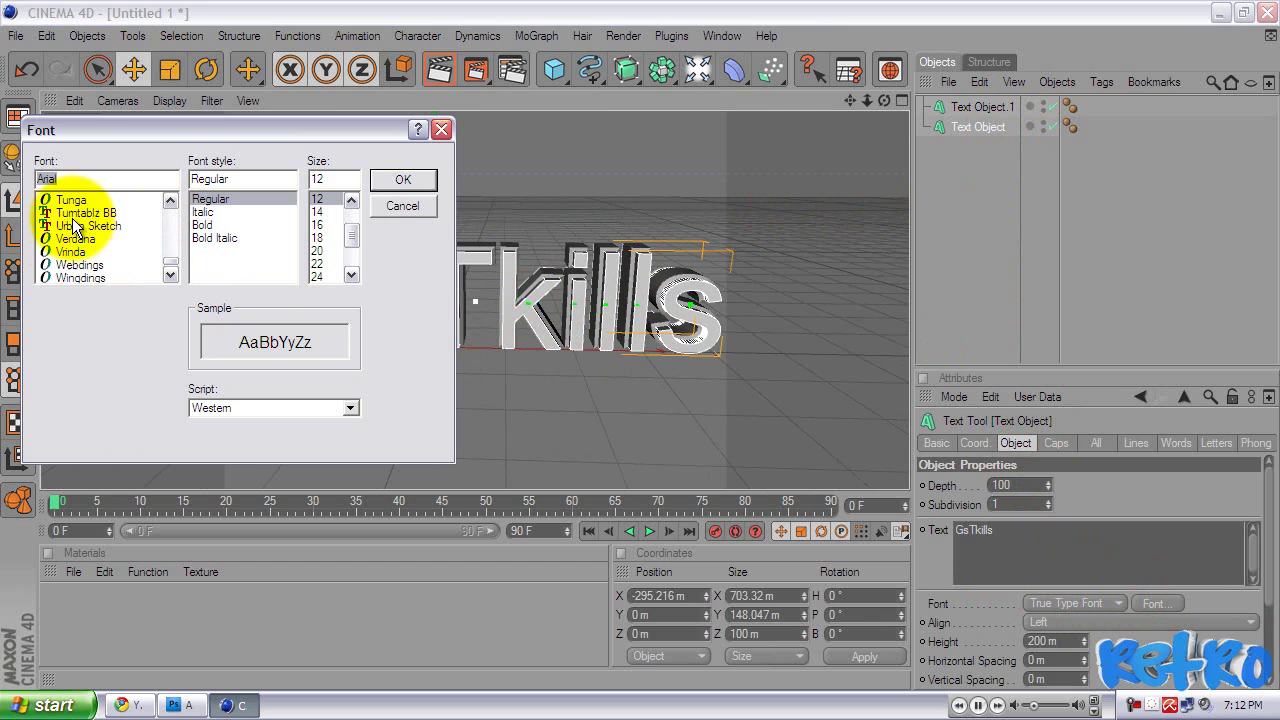
click(74, 212)
scroll(94, 240, up, 5)
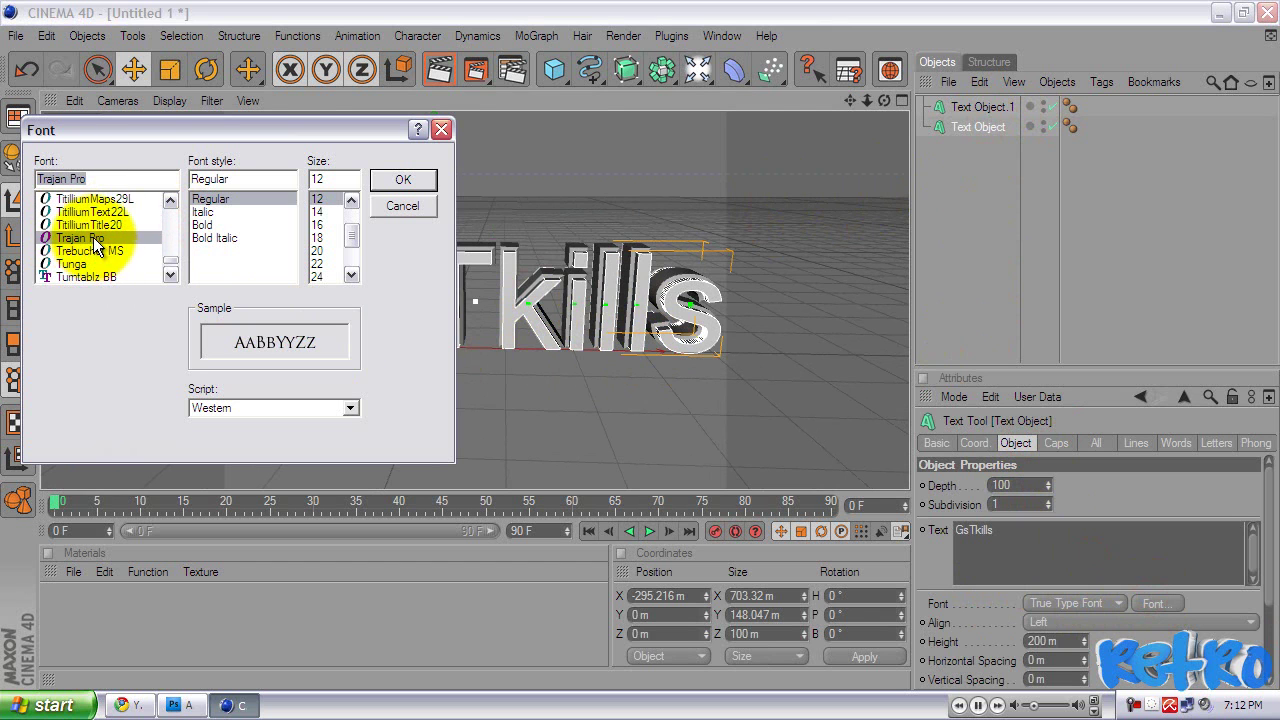
click(94, 211)
scroll(96, 224, up, 4)
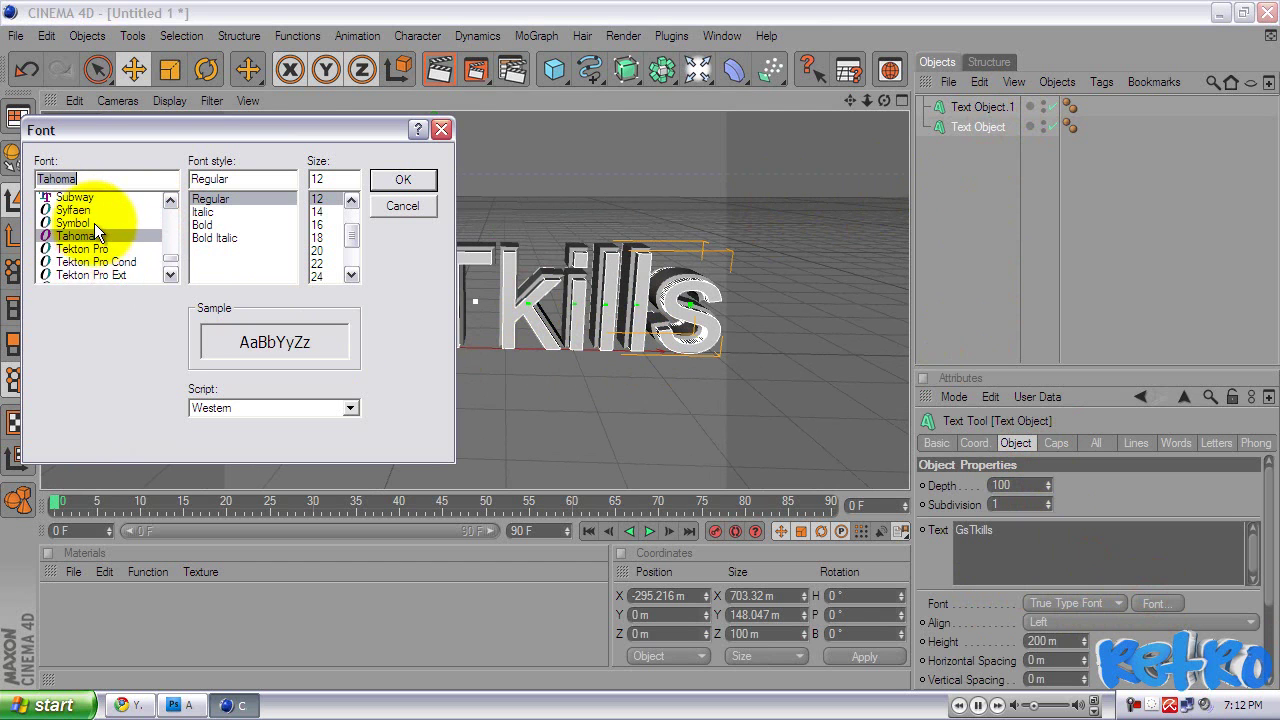
click(74, 250)
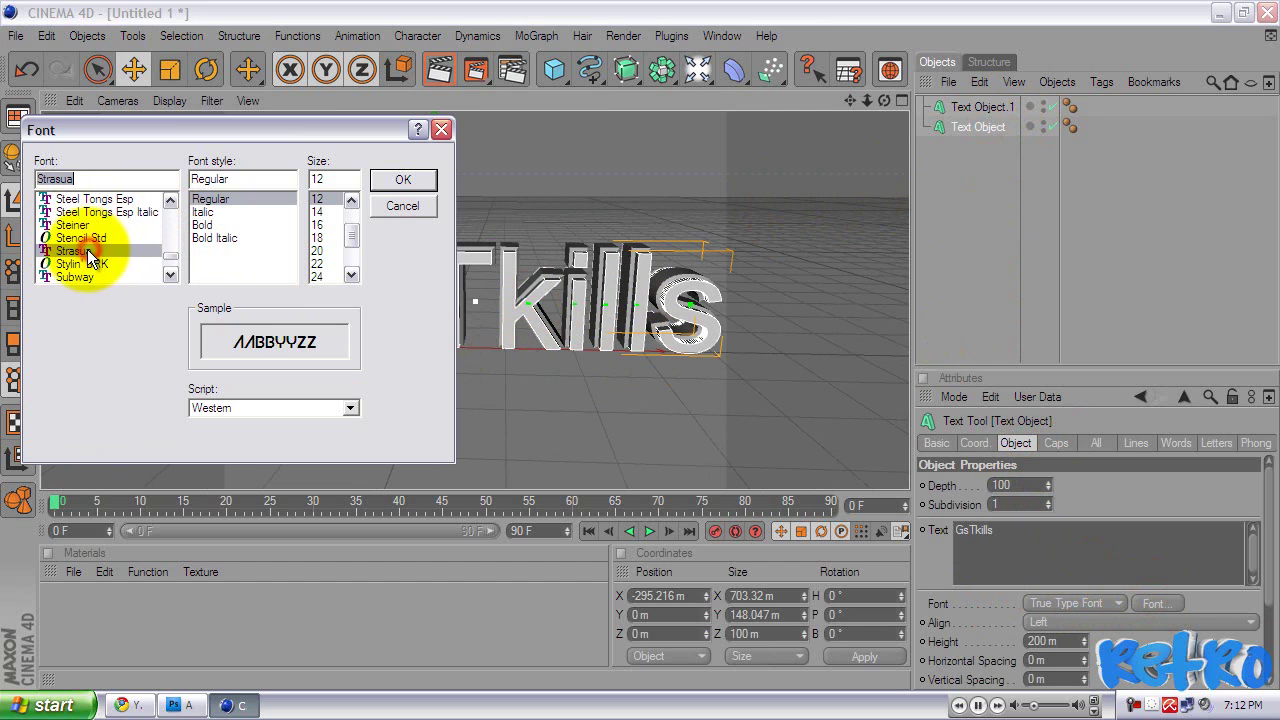
scroll(87, 250, up, 2)
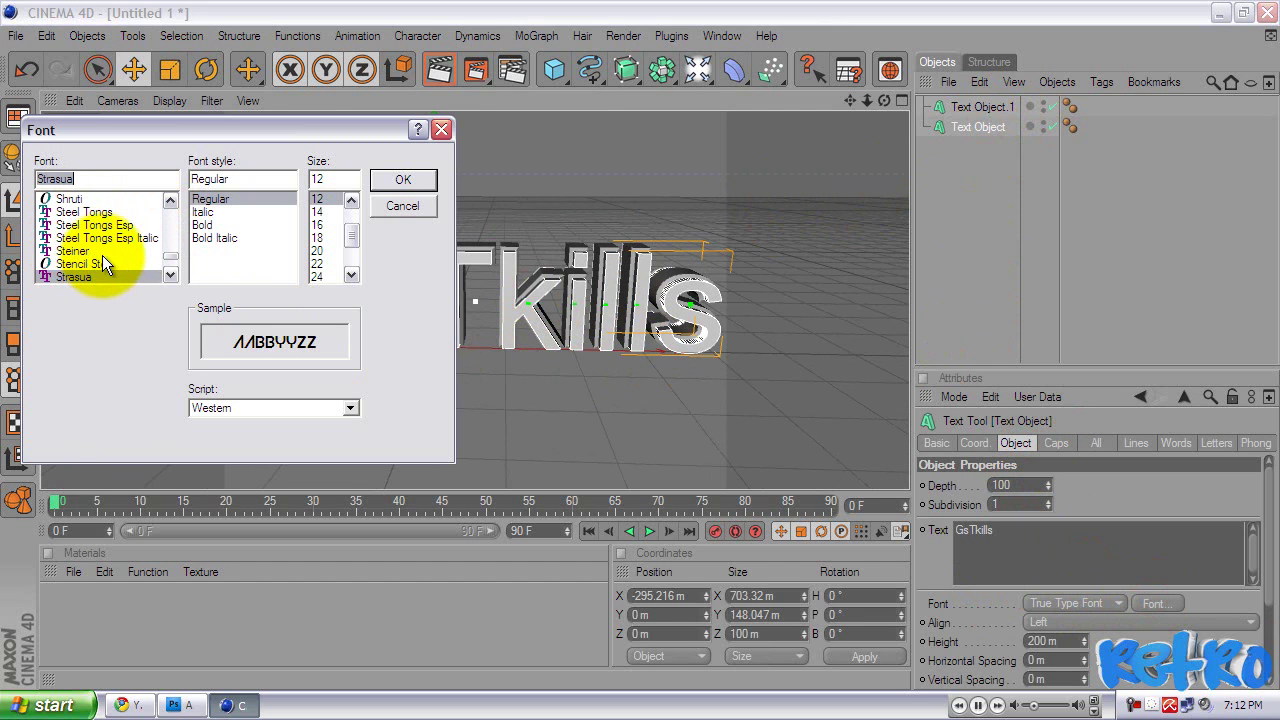
click(403, 180)
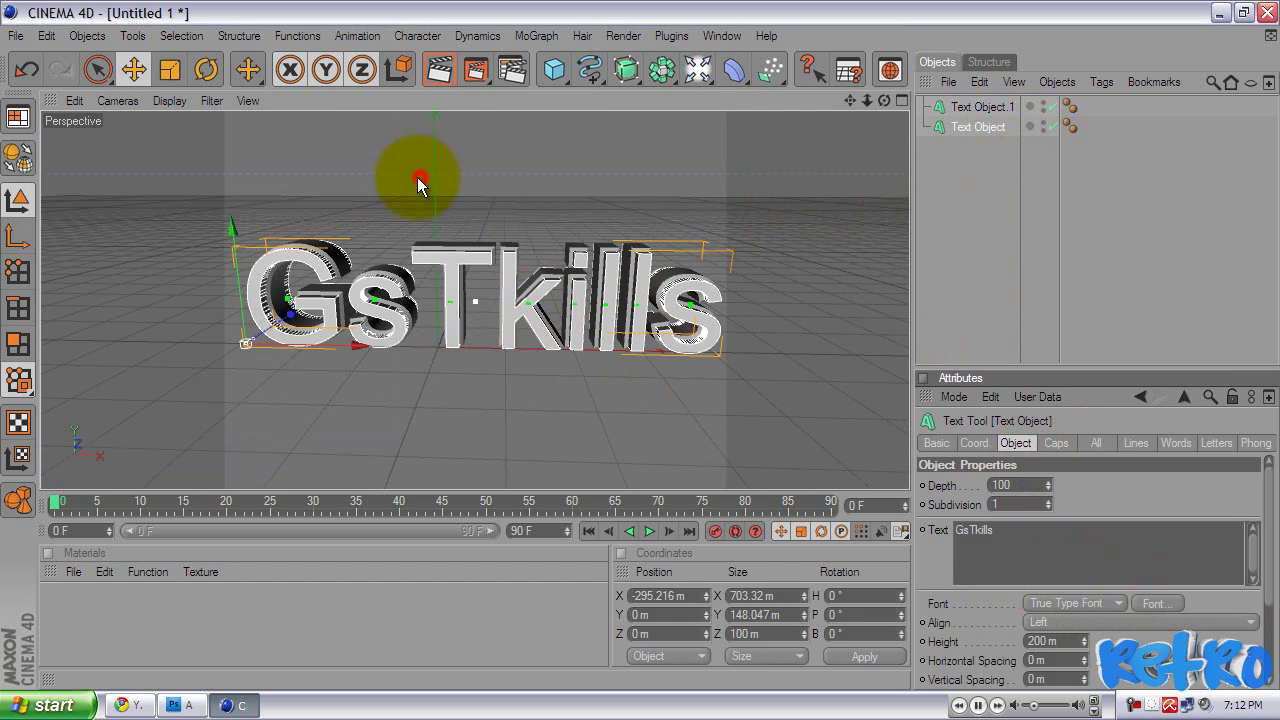
Give Text Object.1 a stencil-style font, widening it to 828.4 m.
click(970, 108)
click(1145, 602)
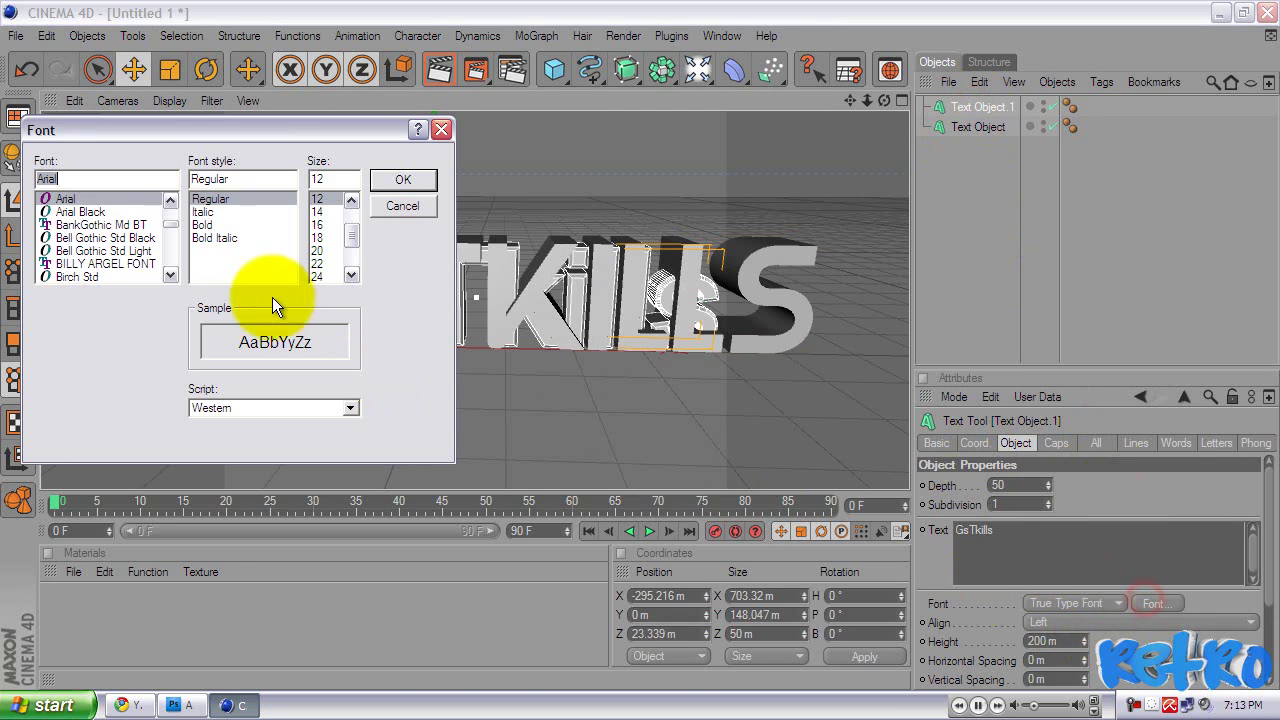
drag(171, 222, 169, 272)
scroll(114, 220, up, 5)
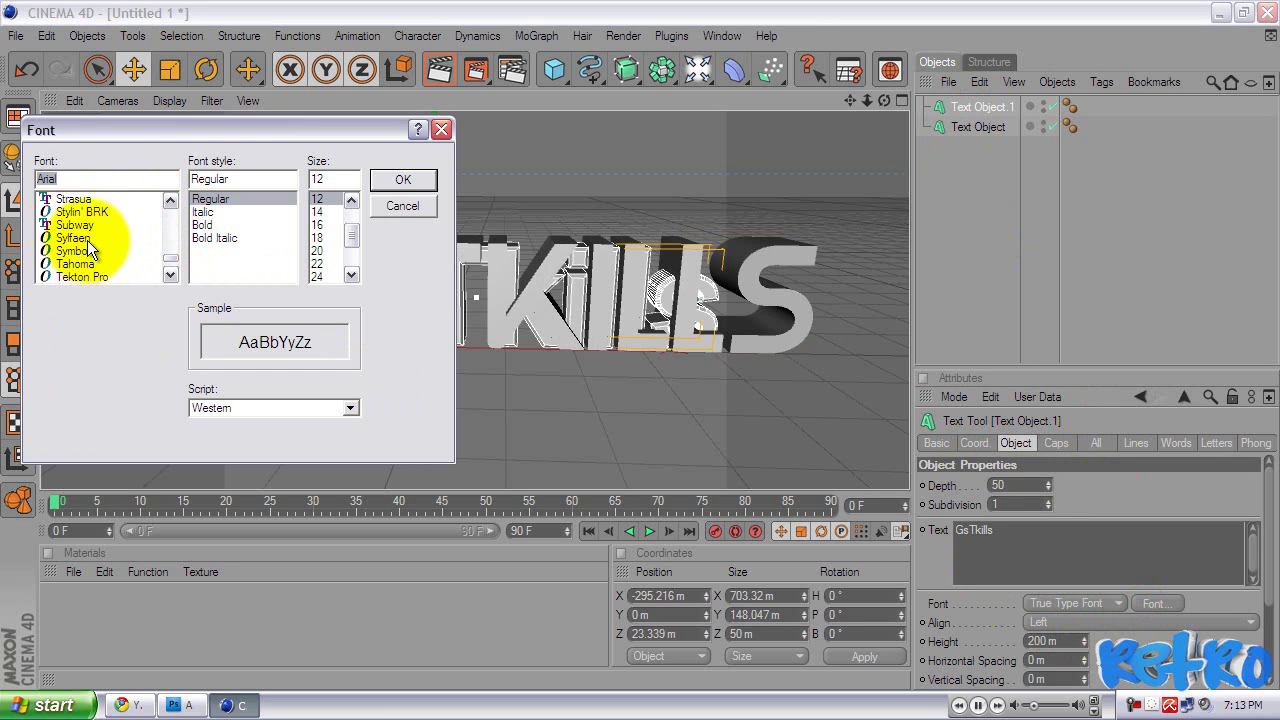
click(94, 236)
scroll(92, 222, up, 2)
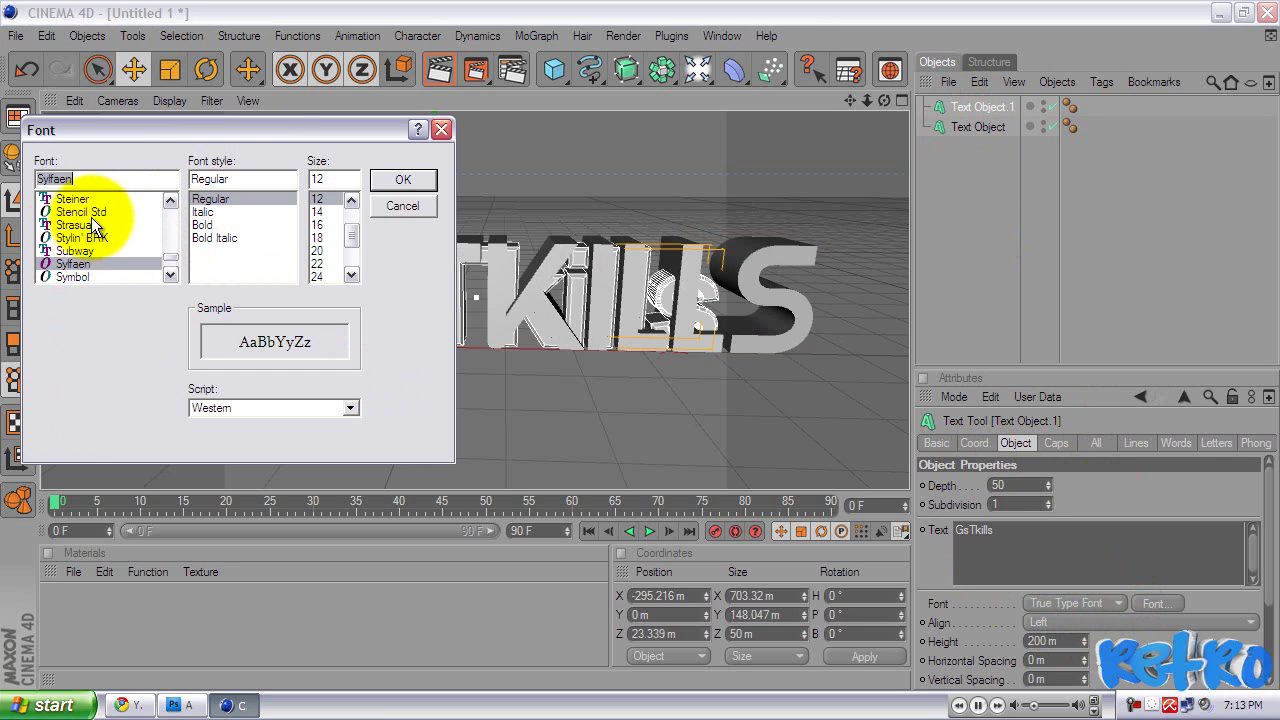
click(89, 223)
click(395, 183)
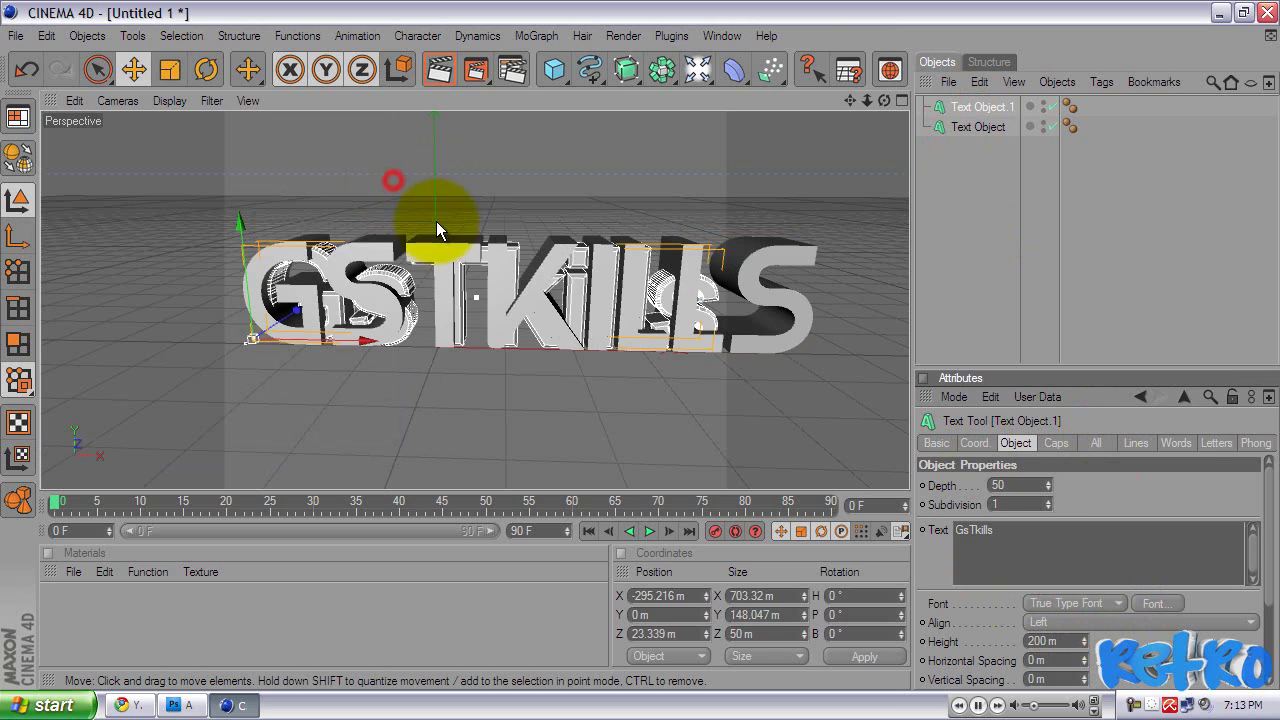
click(518, 184)
alt+drag(576, 256, 598, 325)
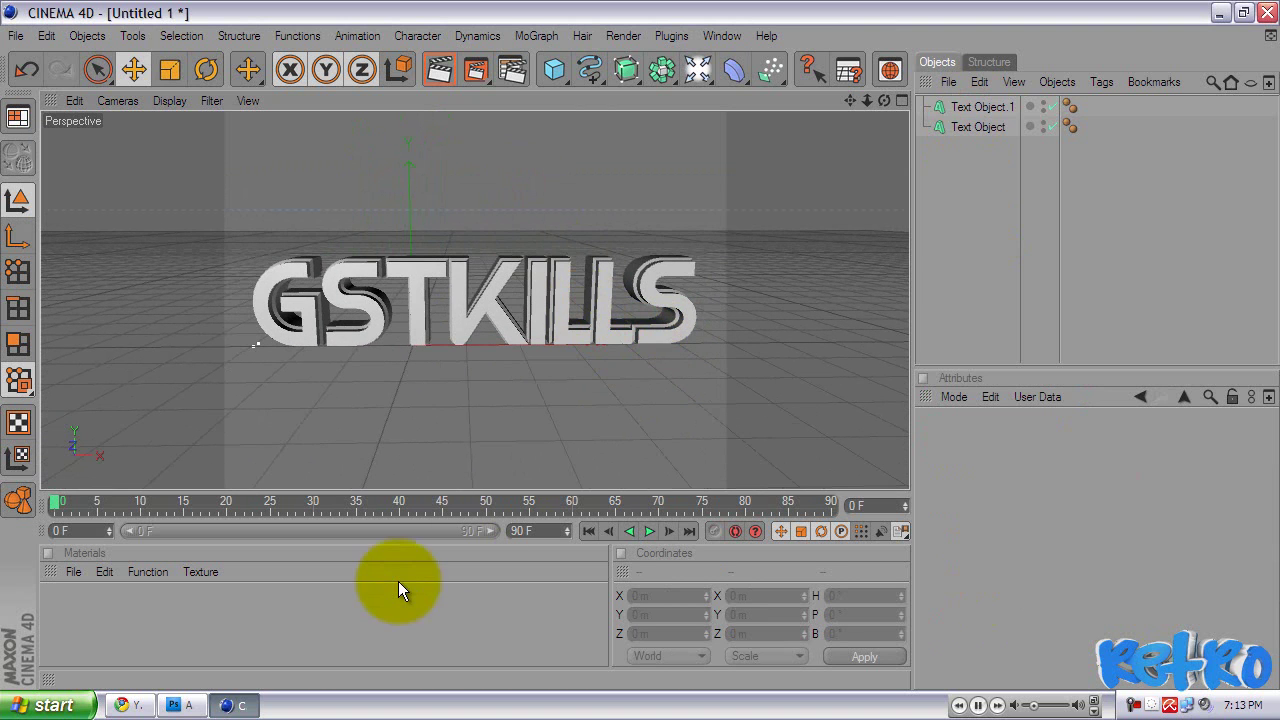
Create two default materials, Mat and Mat.1, in the Materials manager and select Mat.1.
double_click(316, 611)
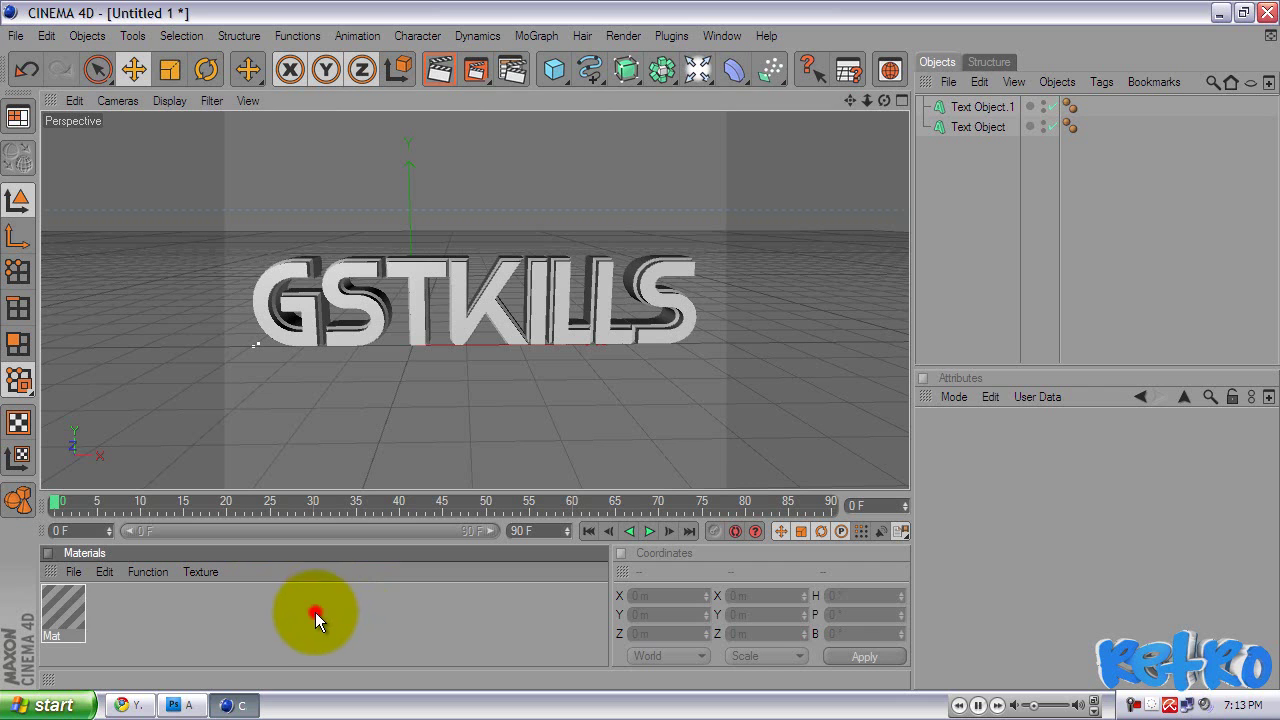
click(161, 616)
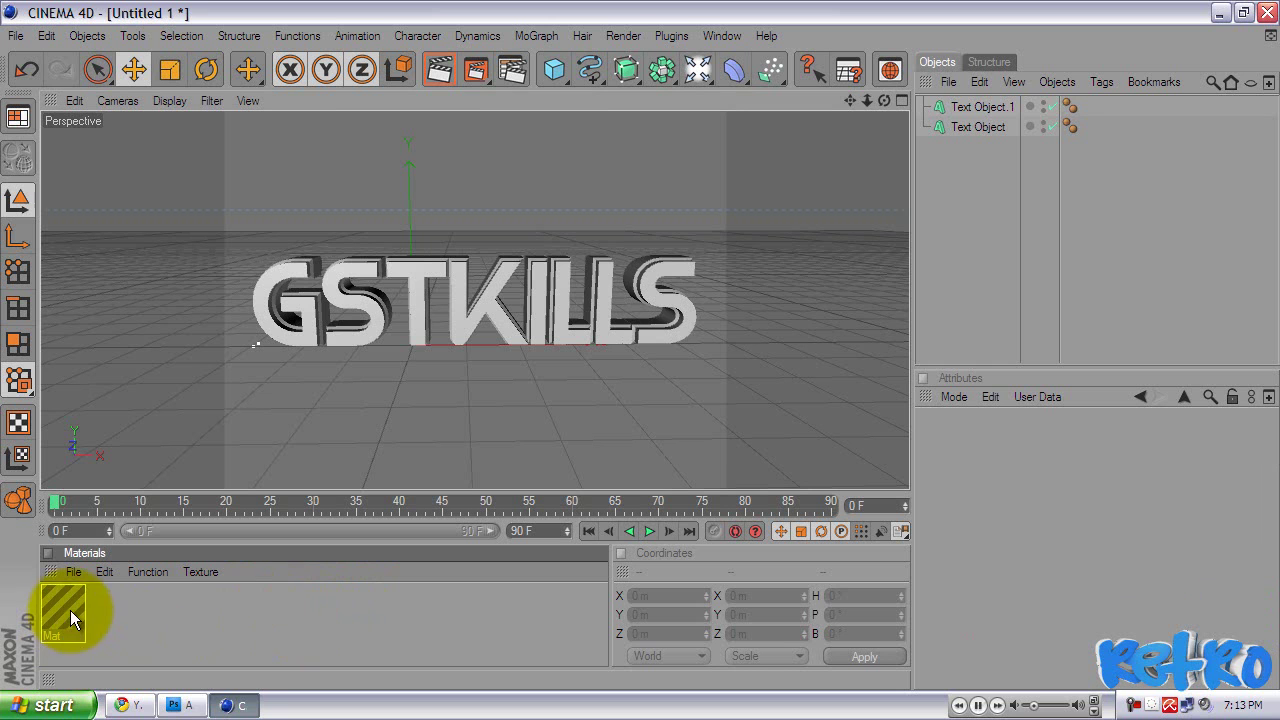
double_click(229, 605)
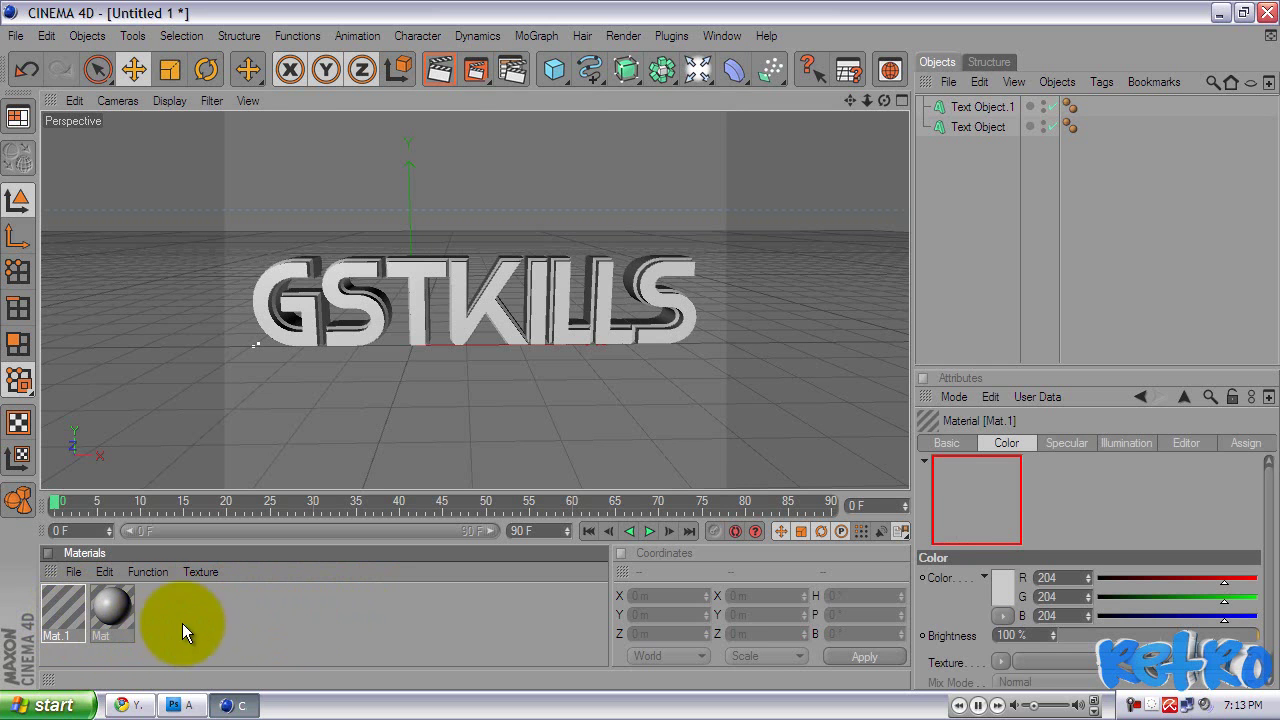
click(69, 600)
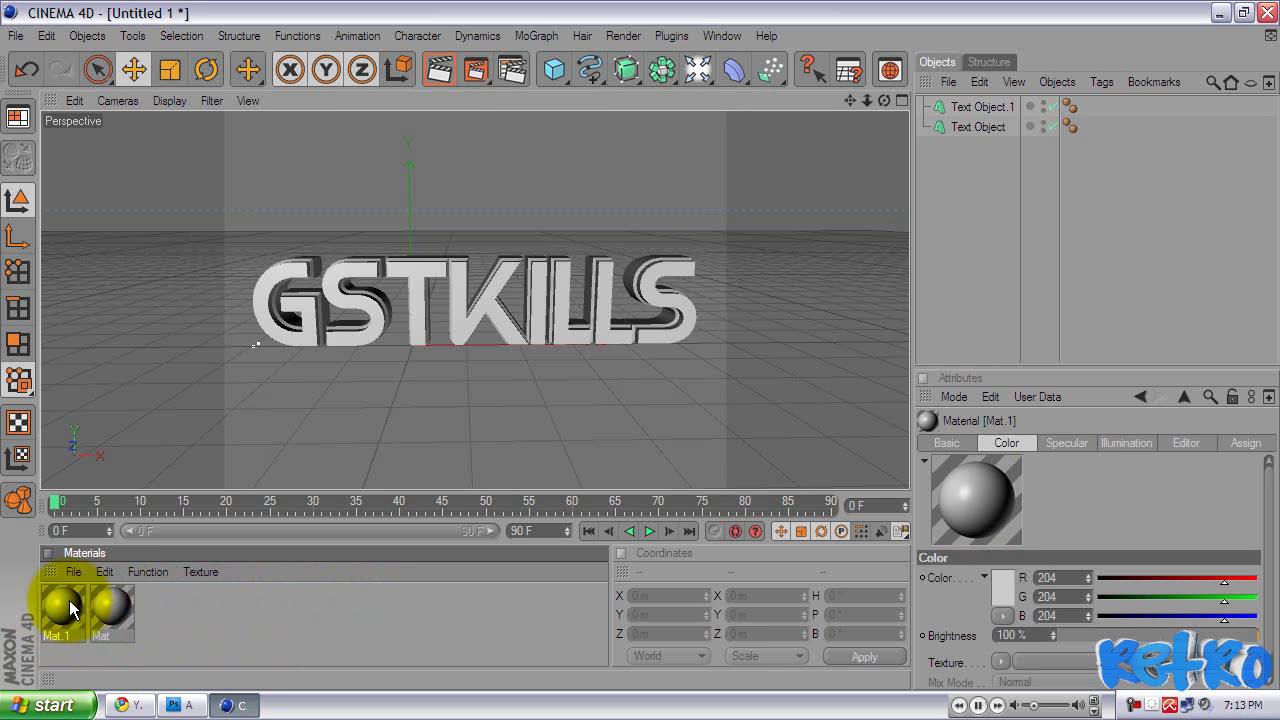
Make Mat.1 dark red (R 150) and enable Luminance with a dark red colour.
double_click(62, 604)
click(518, 207)
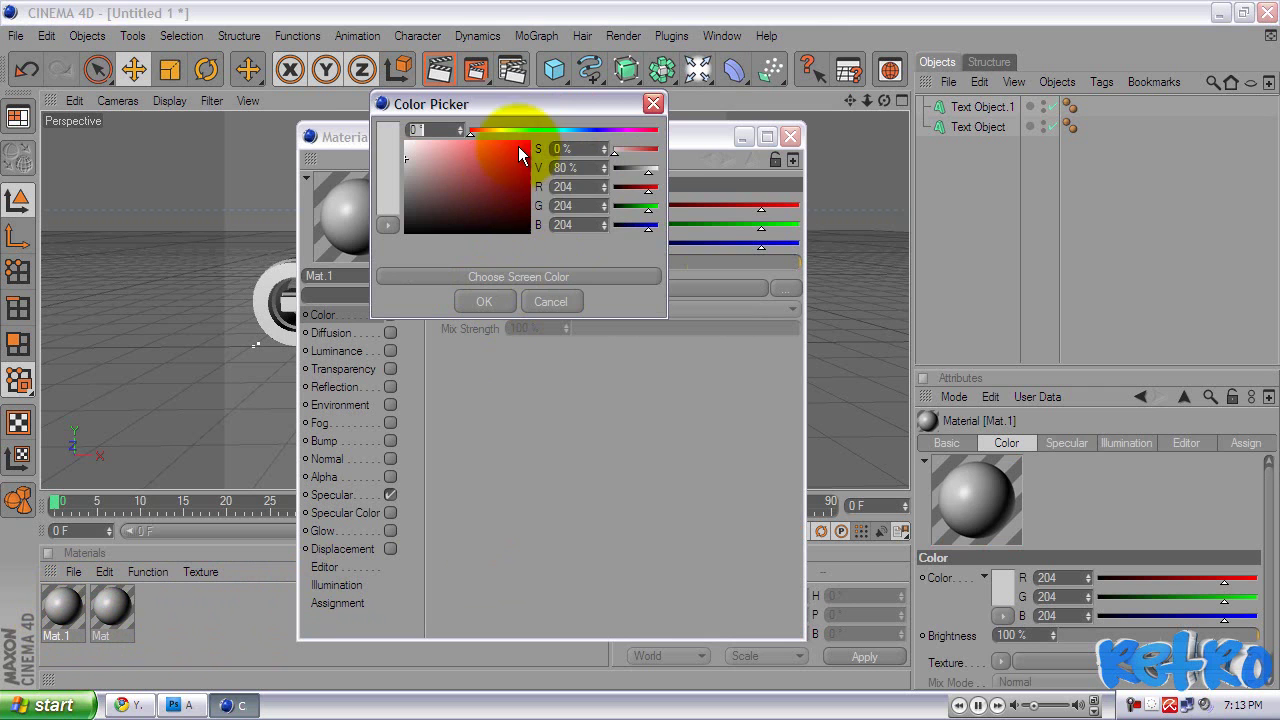
click(527, 177)
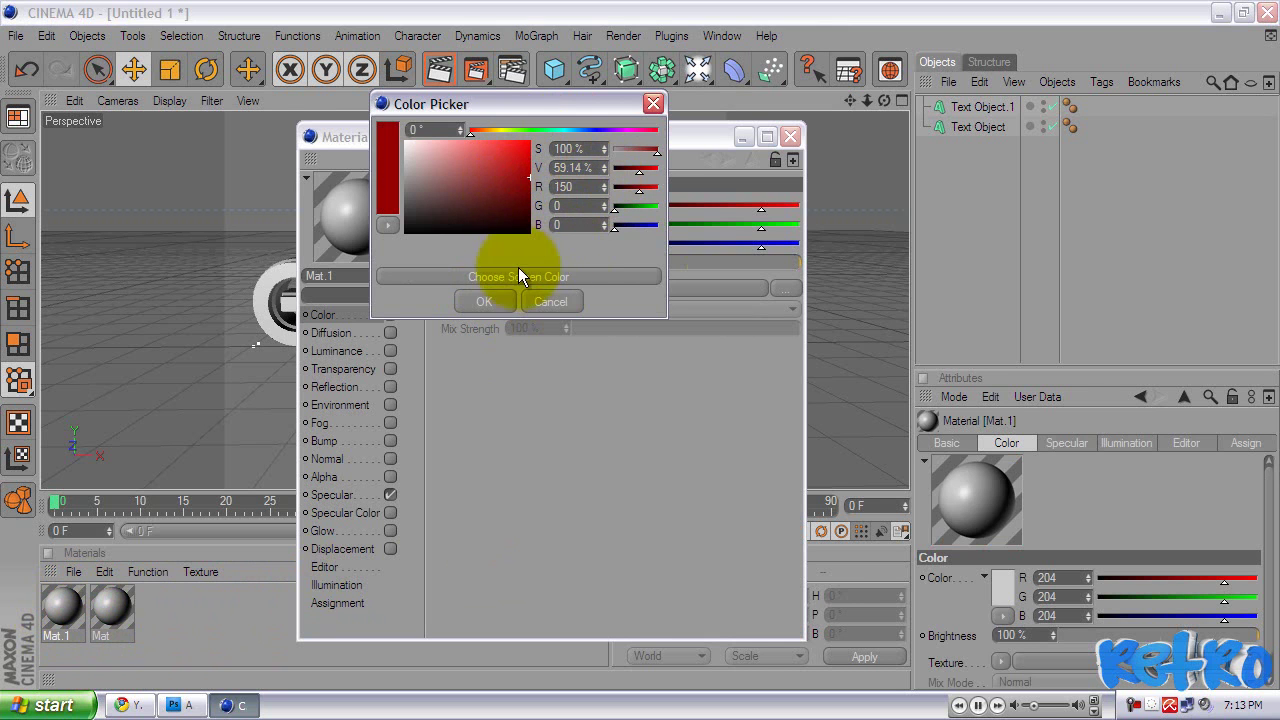
click(503, 303)
click(363, 347)
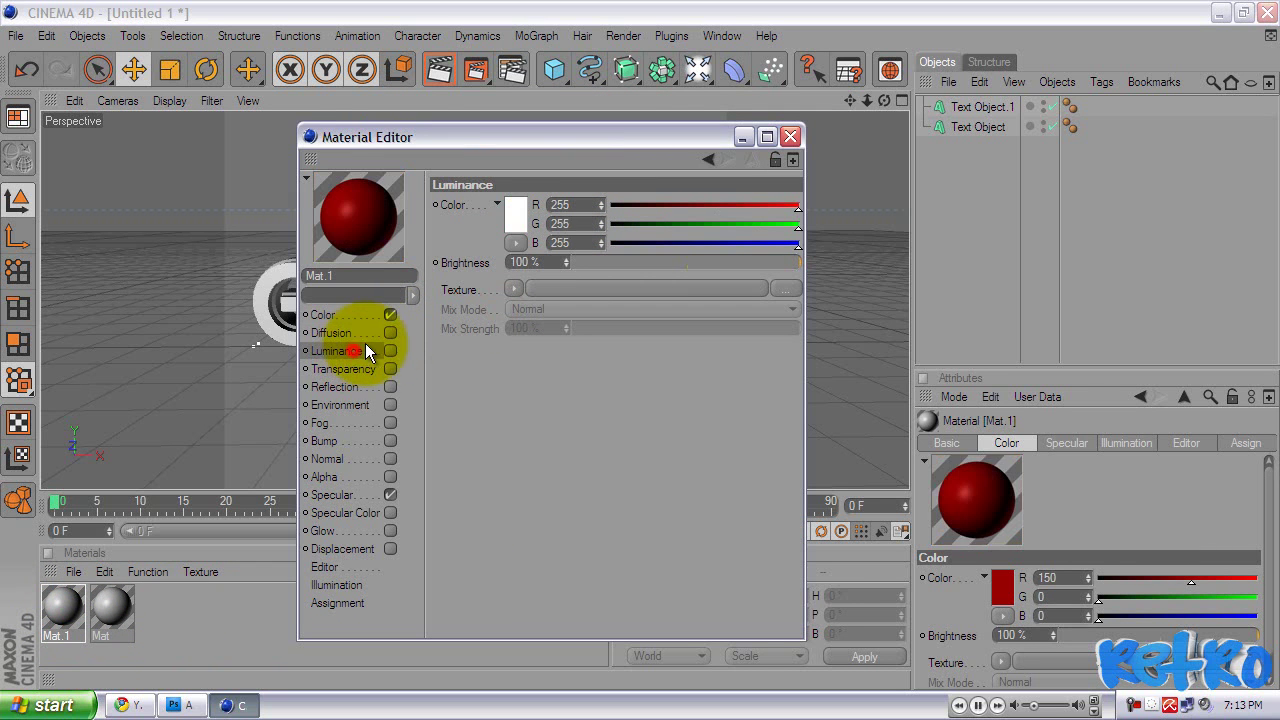
click(390, 351)
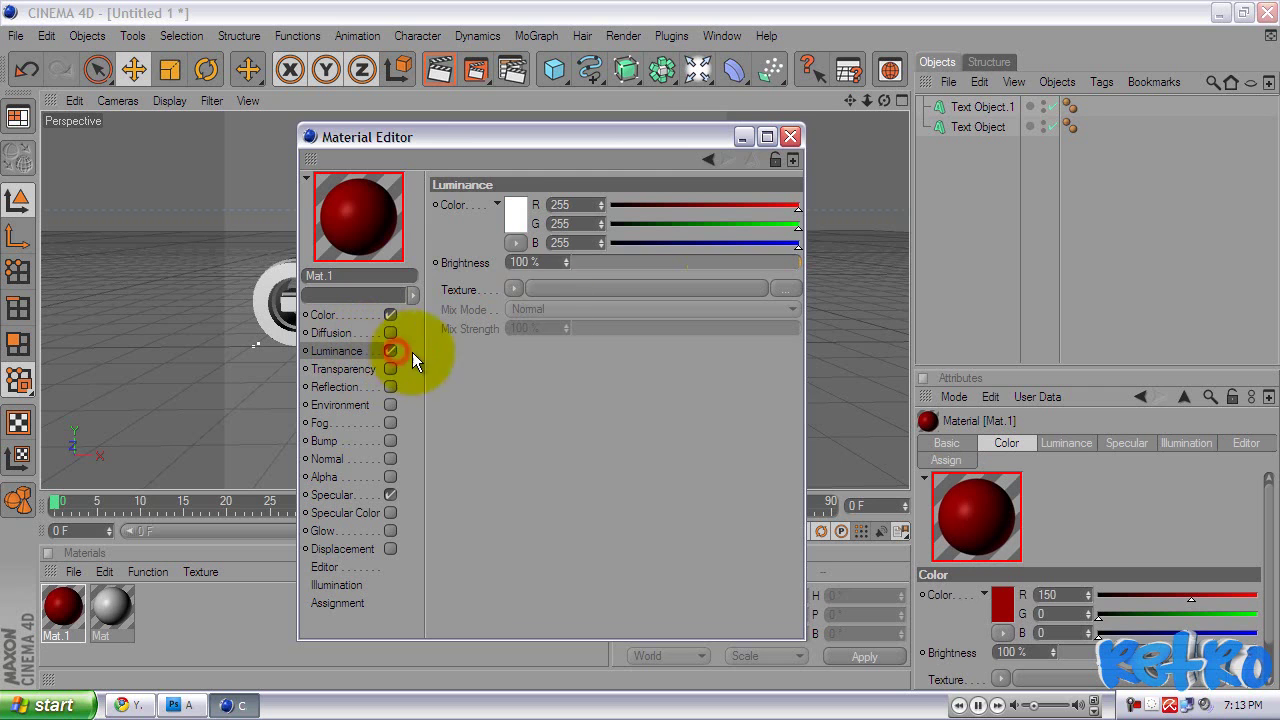
click(516, 218)
click(517, 220)
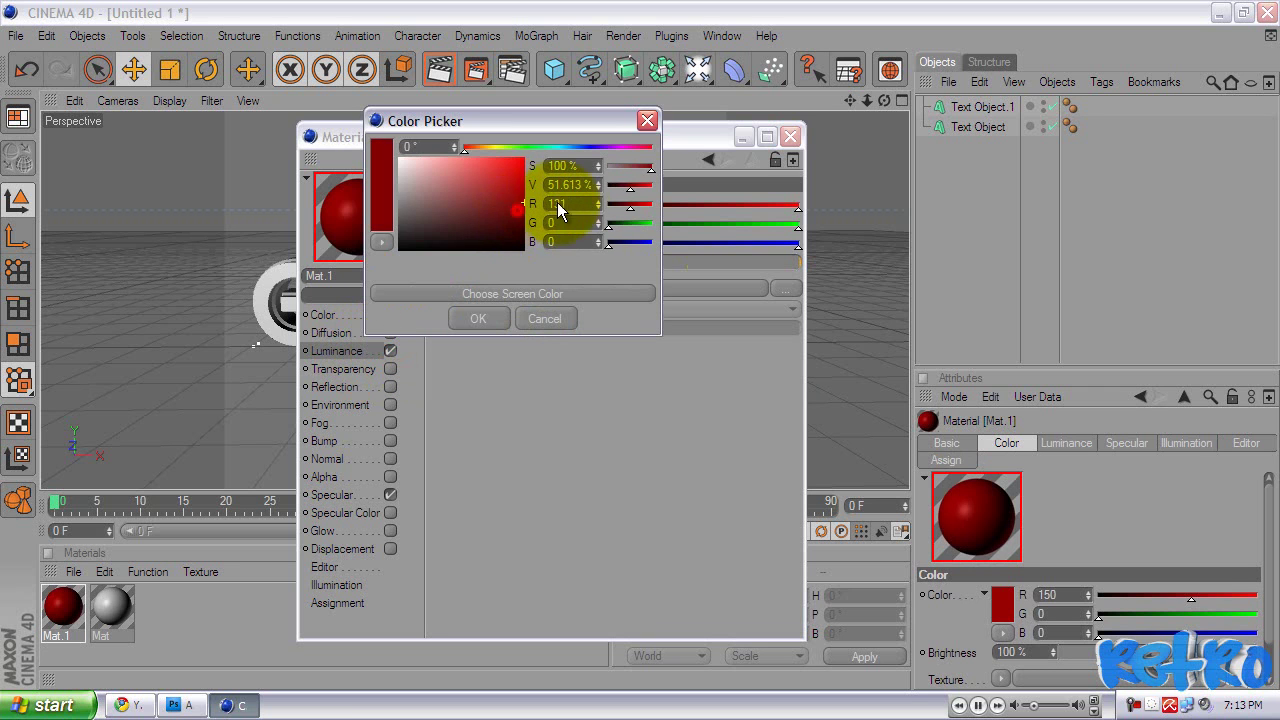
click(484, 320)
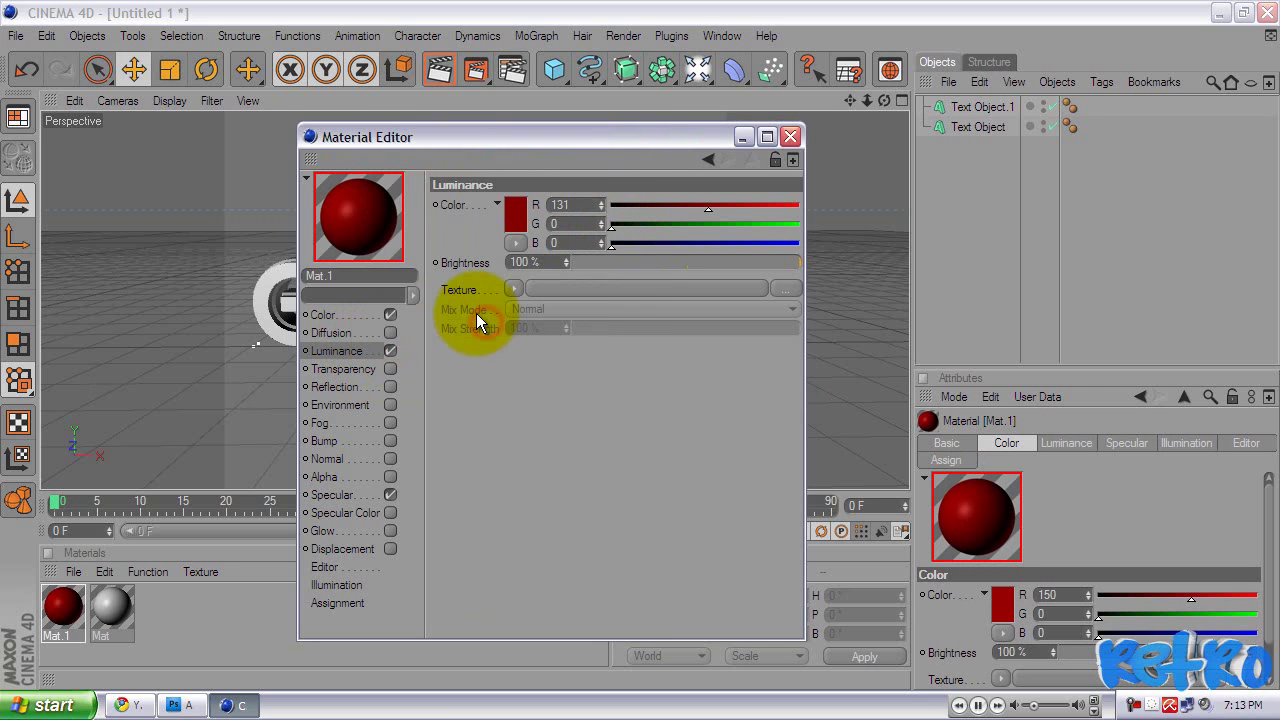
Enable Mat.1's Reflection at 20% with Fresnel texture, 20% mix strength and 5% blurriness.
click(370, 390)
click(390, 386)
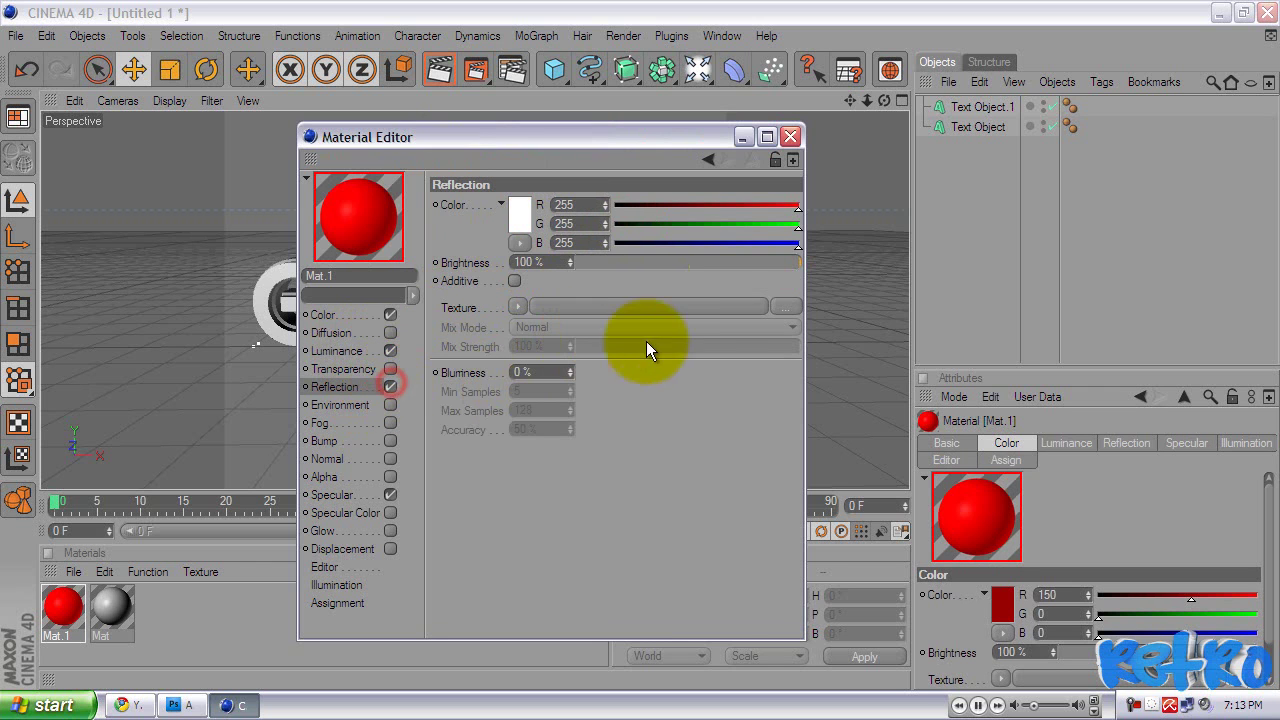
drag(679, 259, 621, 256)
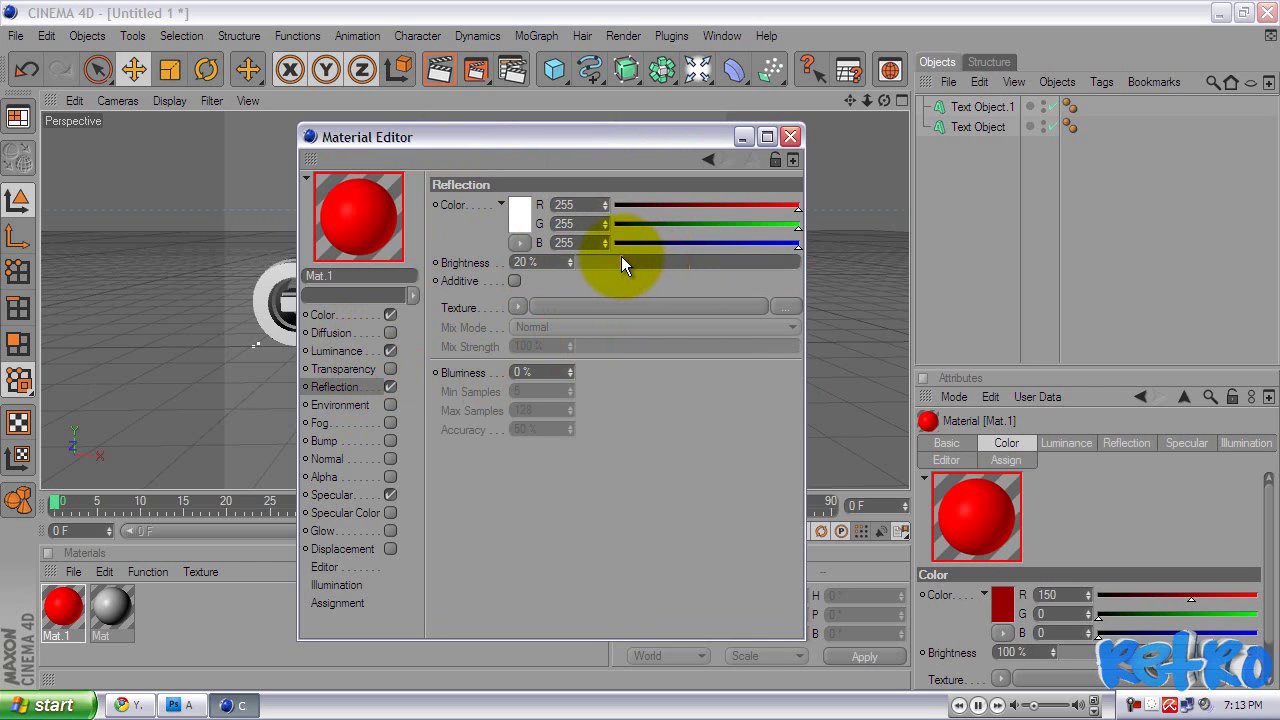
click(514, 305)
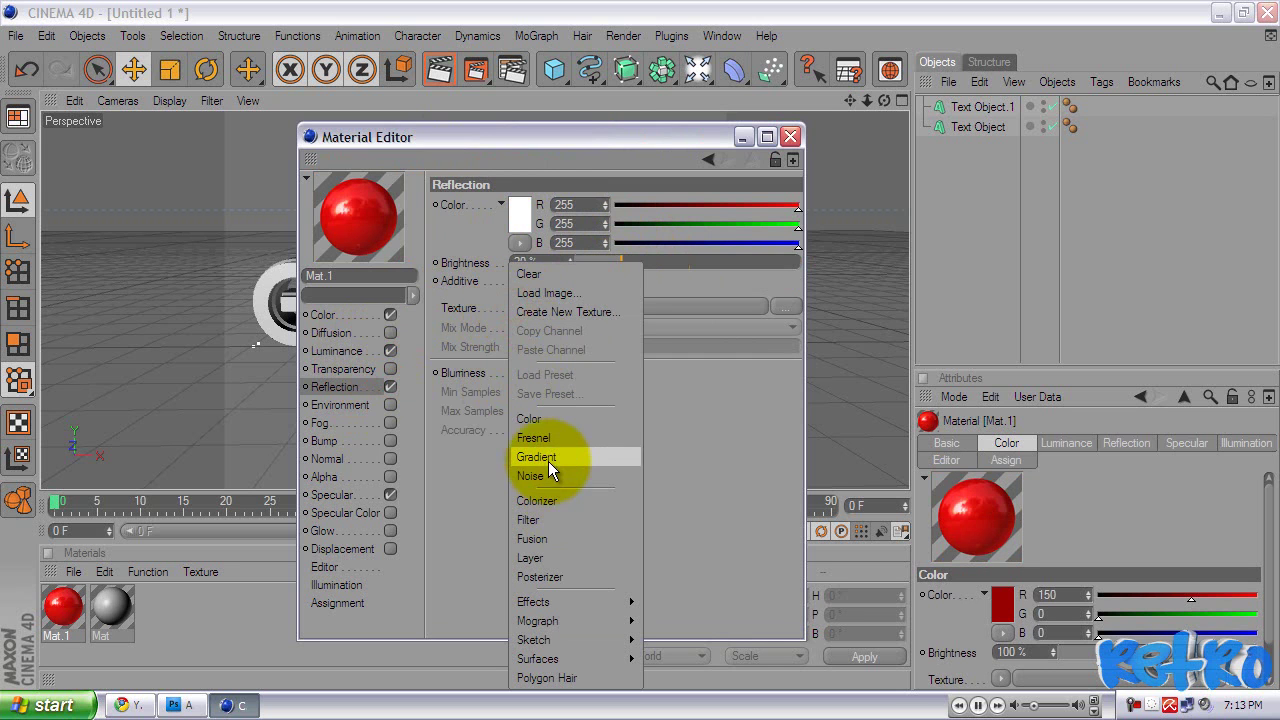
click(535, 438)
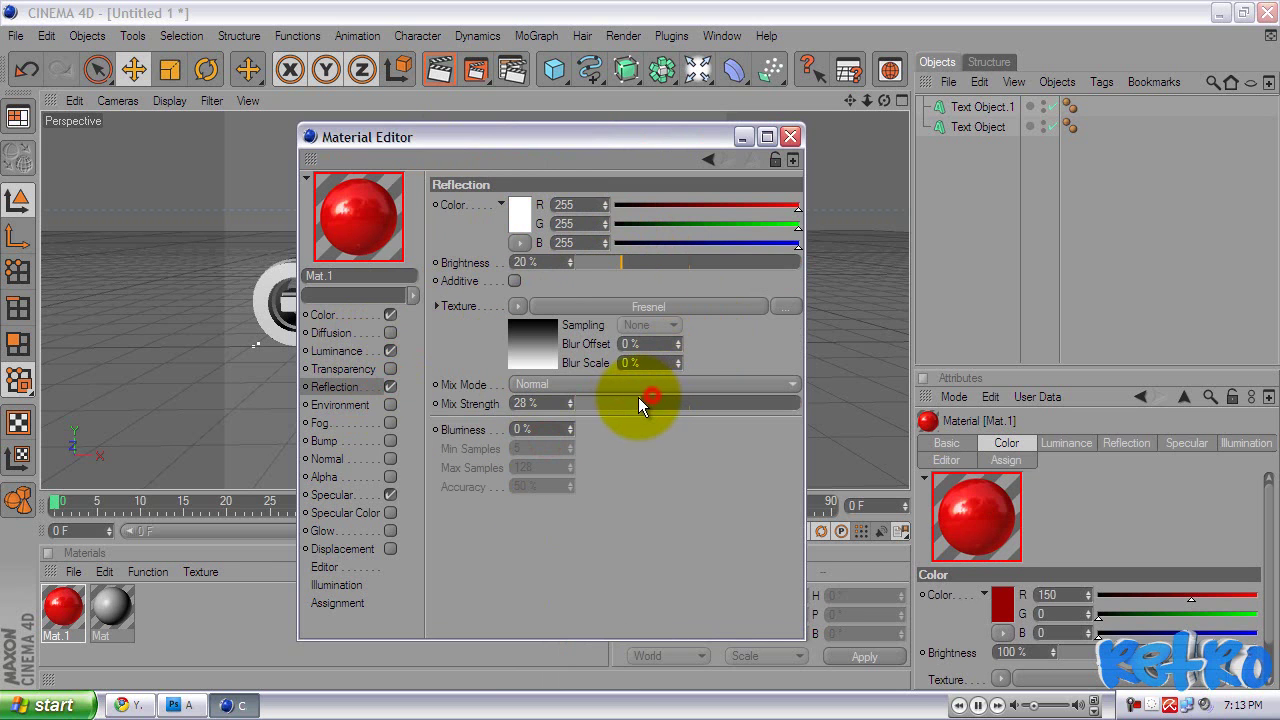
drag(632, 394, 620, 393)
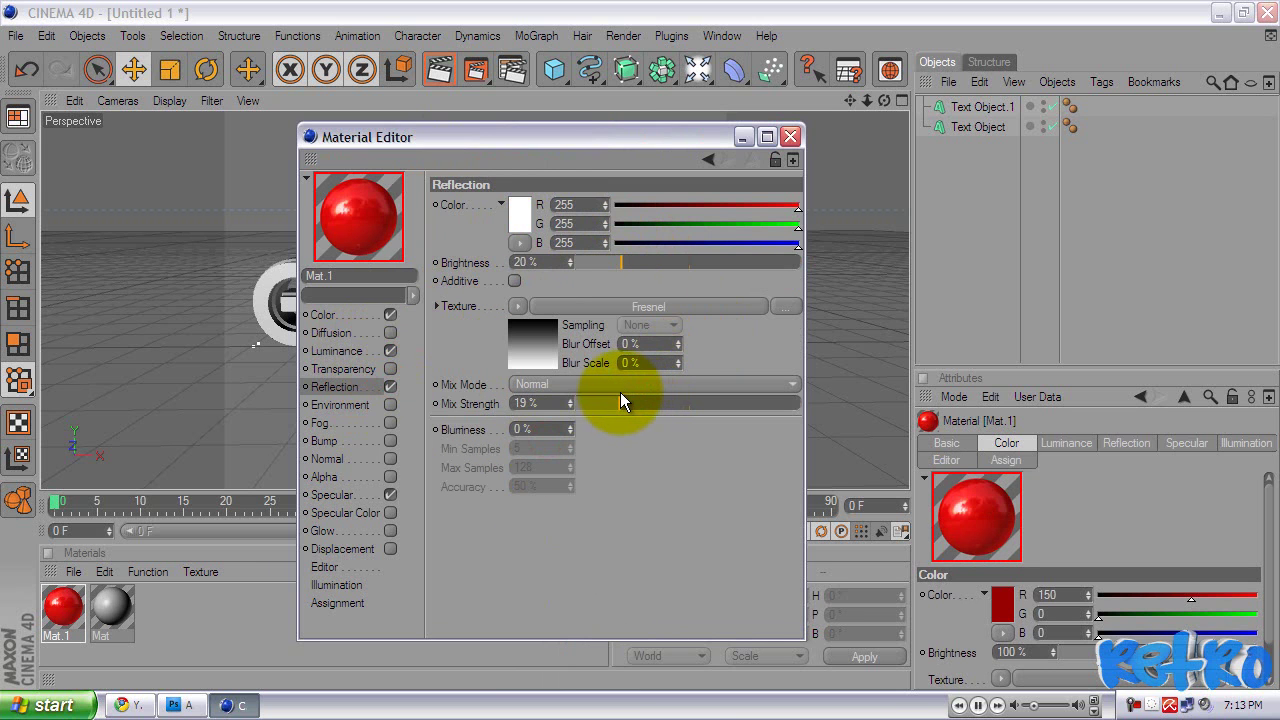
click(568, 428)
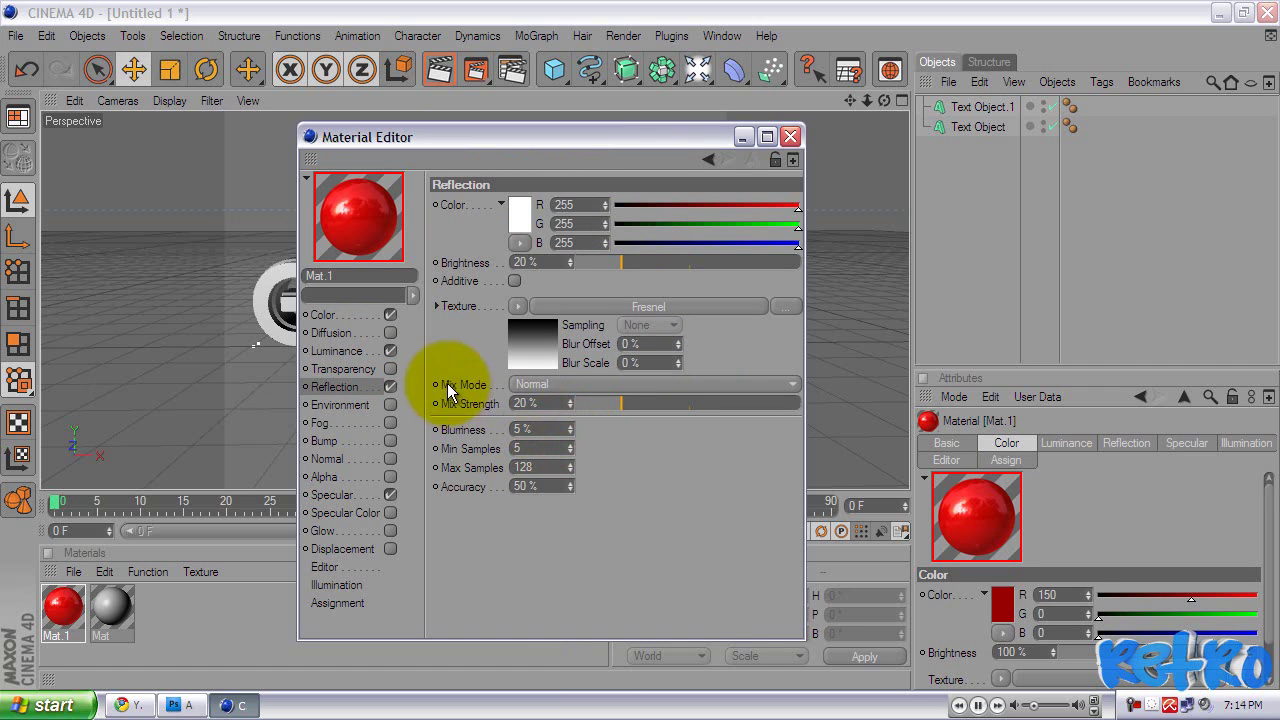
click(339, 315)
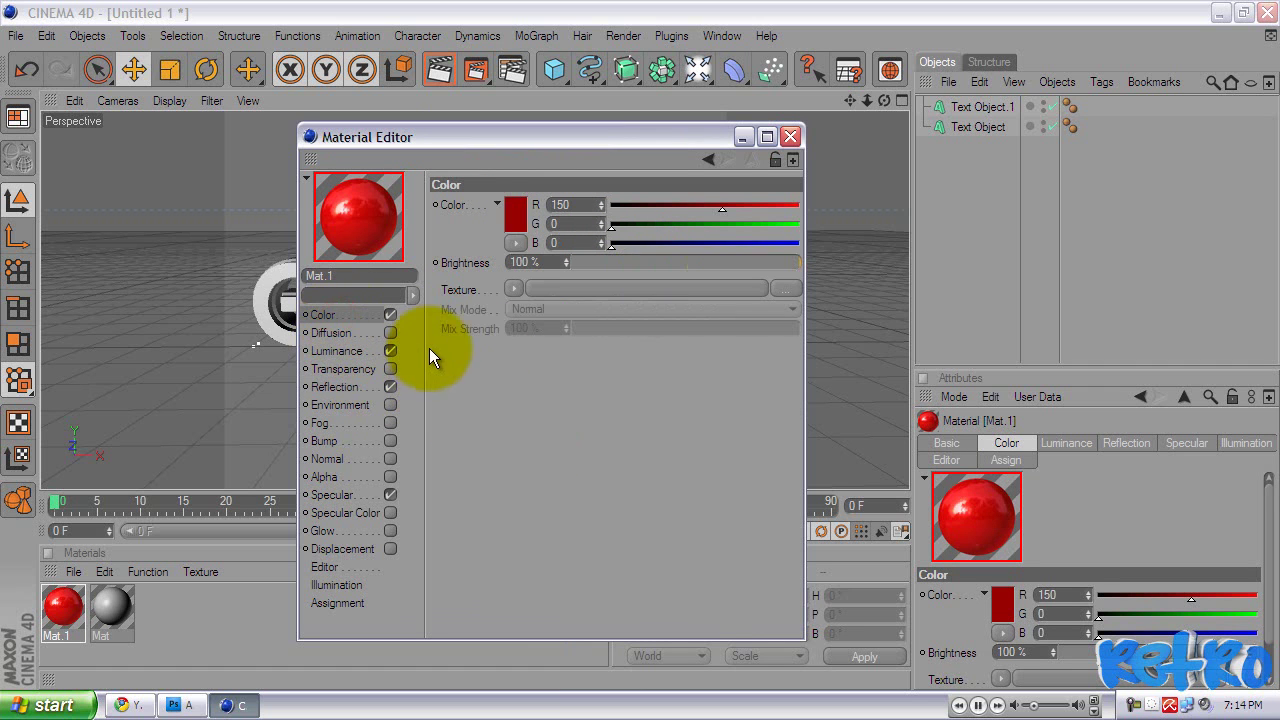
Close Mat.1's editor, then make Mat black with Luminance enabled.
click(790, 136)
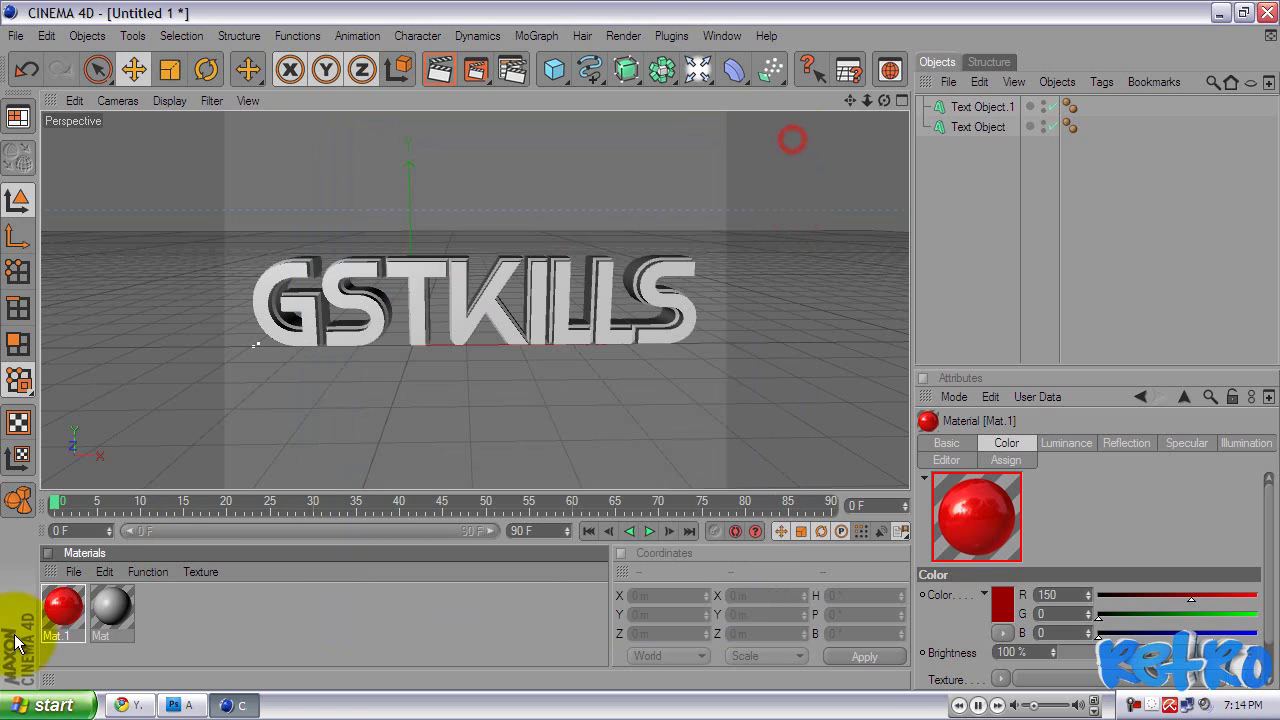
double_click(117, 597)
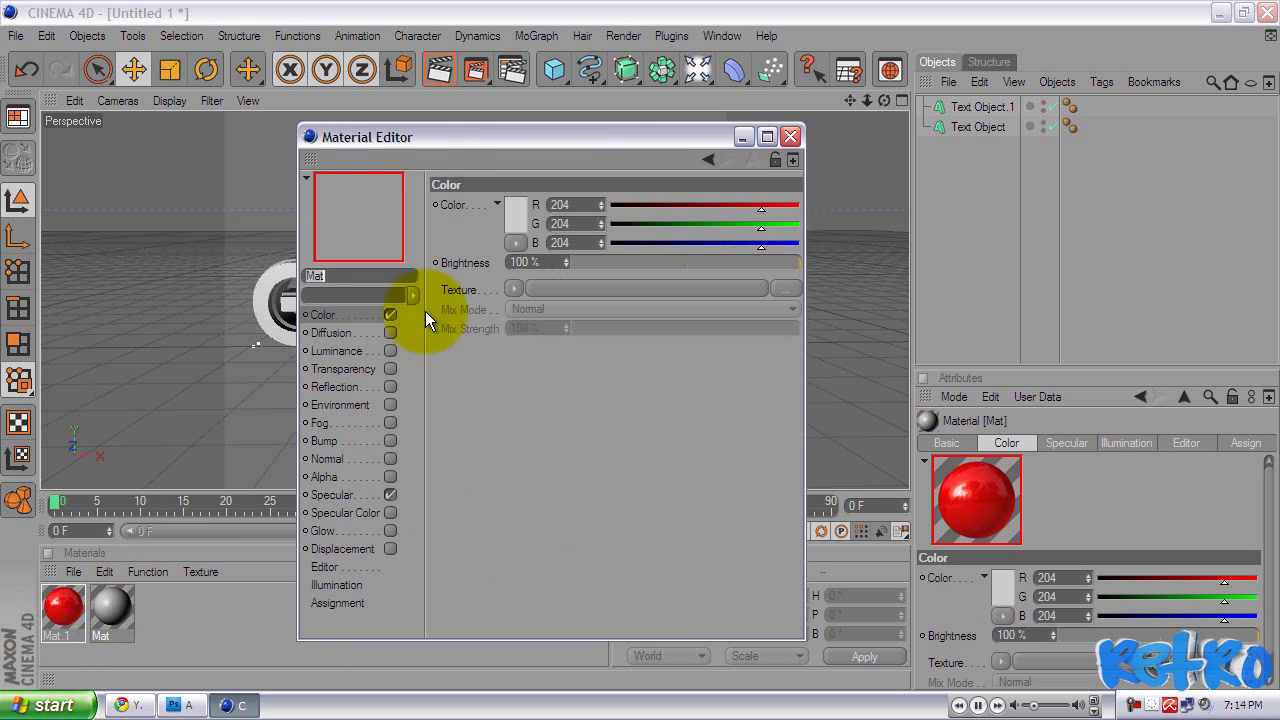
click(521, 228)
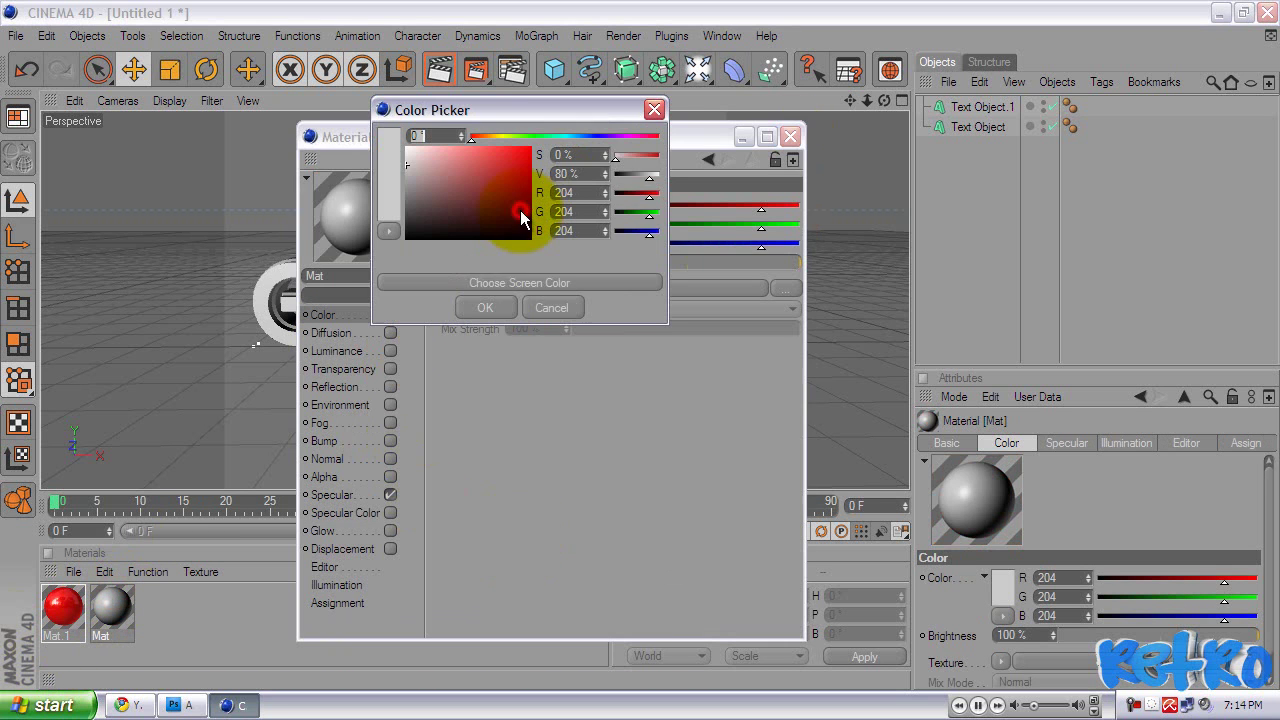
click(472, 309)
click(352, 350)
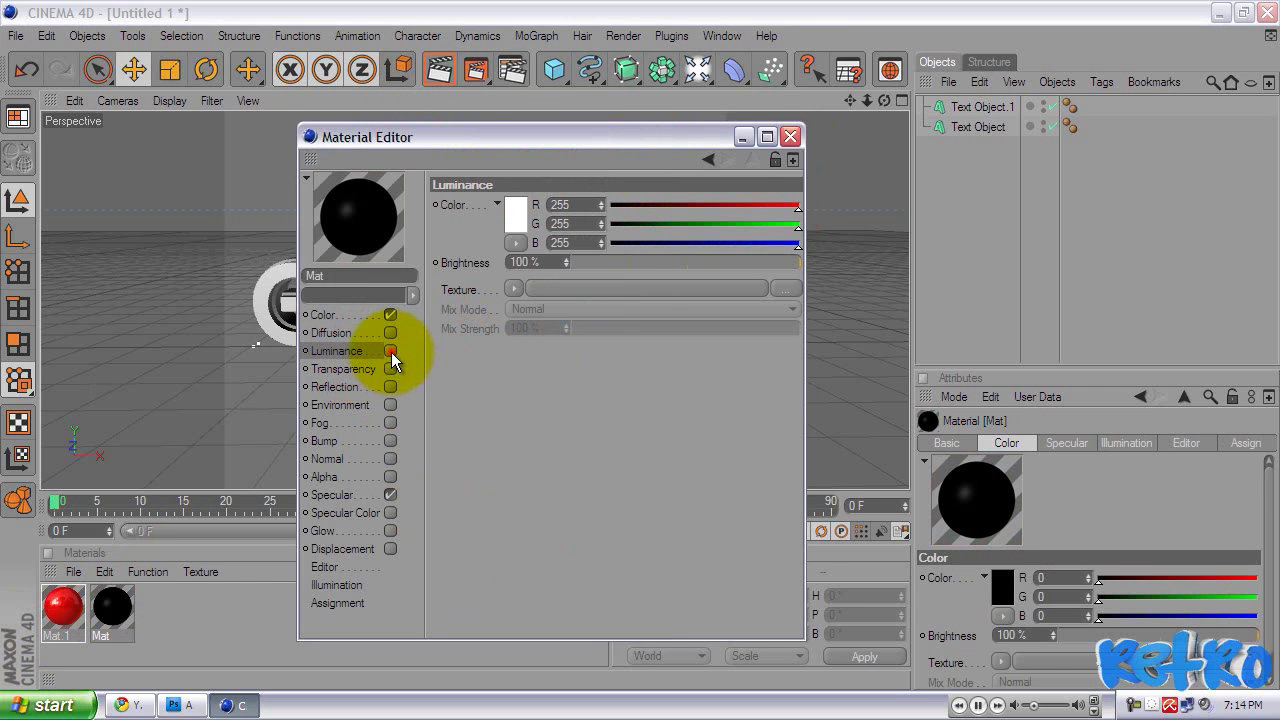
click(390, 351)
click(514, 213)
click(516, 227)
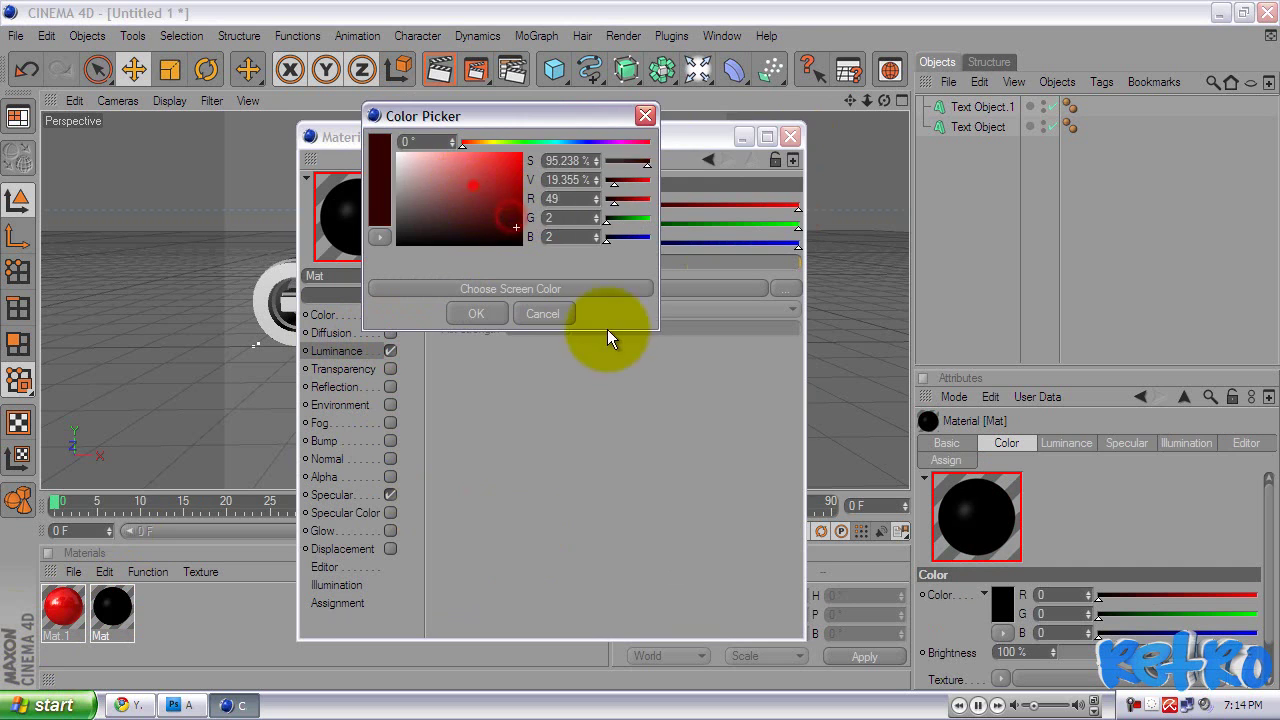
click(498, 318)
Enable Mat's Reflection at 20% with Fresnel, 20% mix strength and 5% blurriness, then close the editor.
click(370, 388)
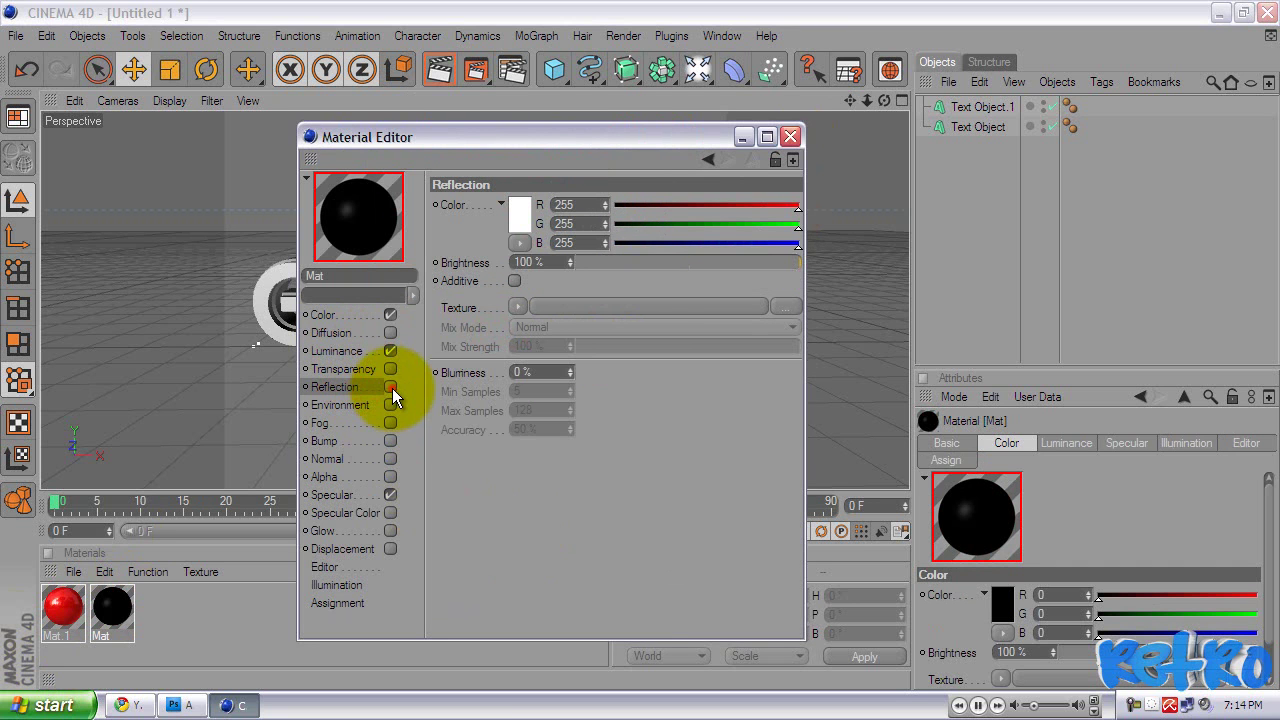
click(391, 388)
drag(692, 262, 618, 265)
click(516, 306)
click(540, 445)
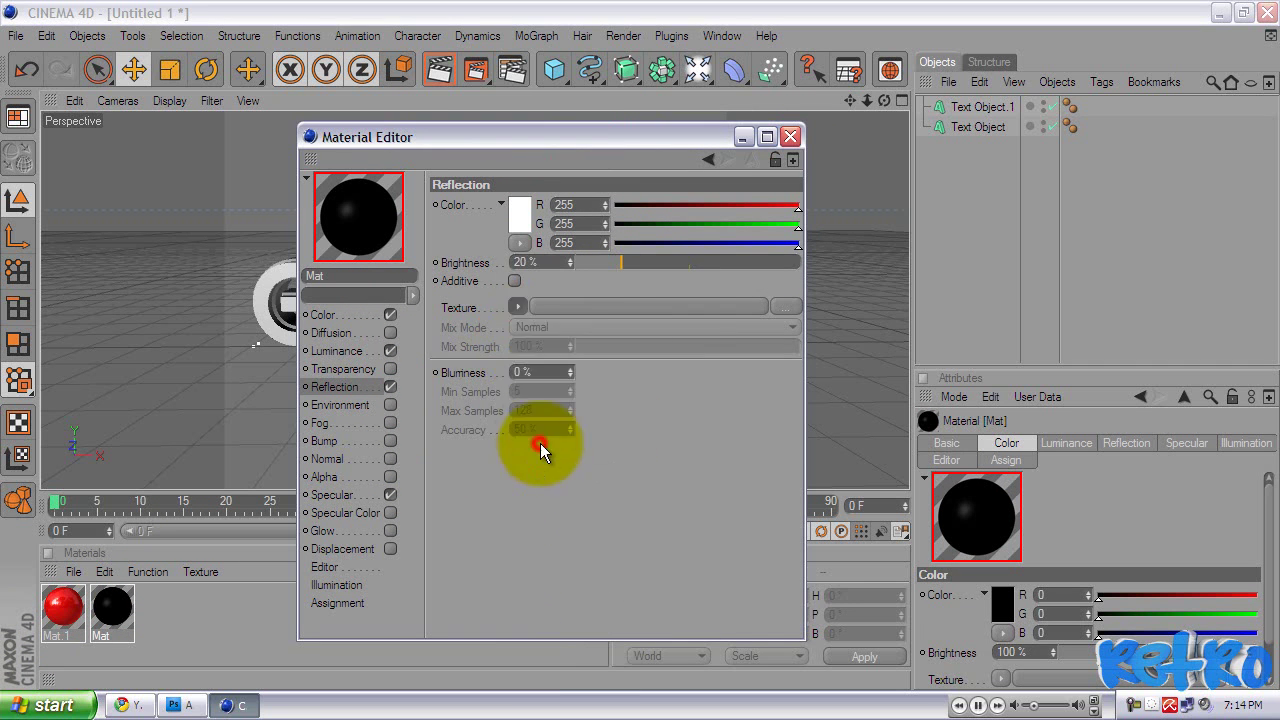
drag(632, 402, 568, 428)
click(568, 430)
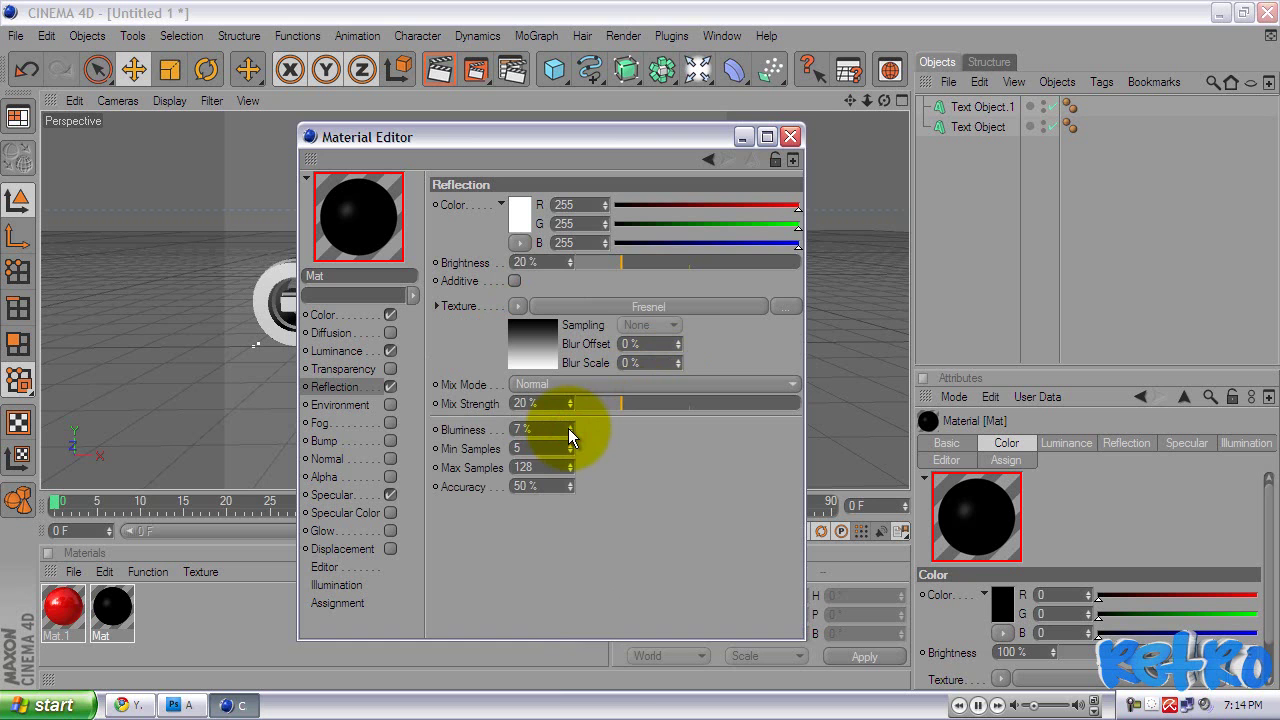
click(790, 137)
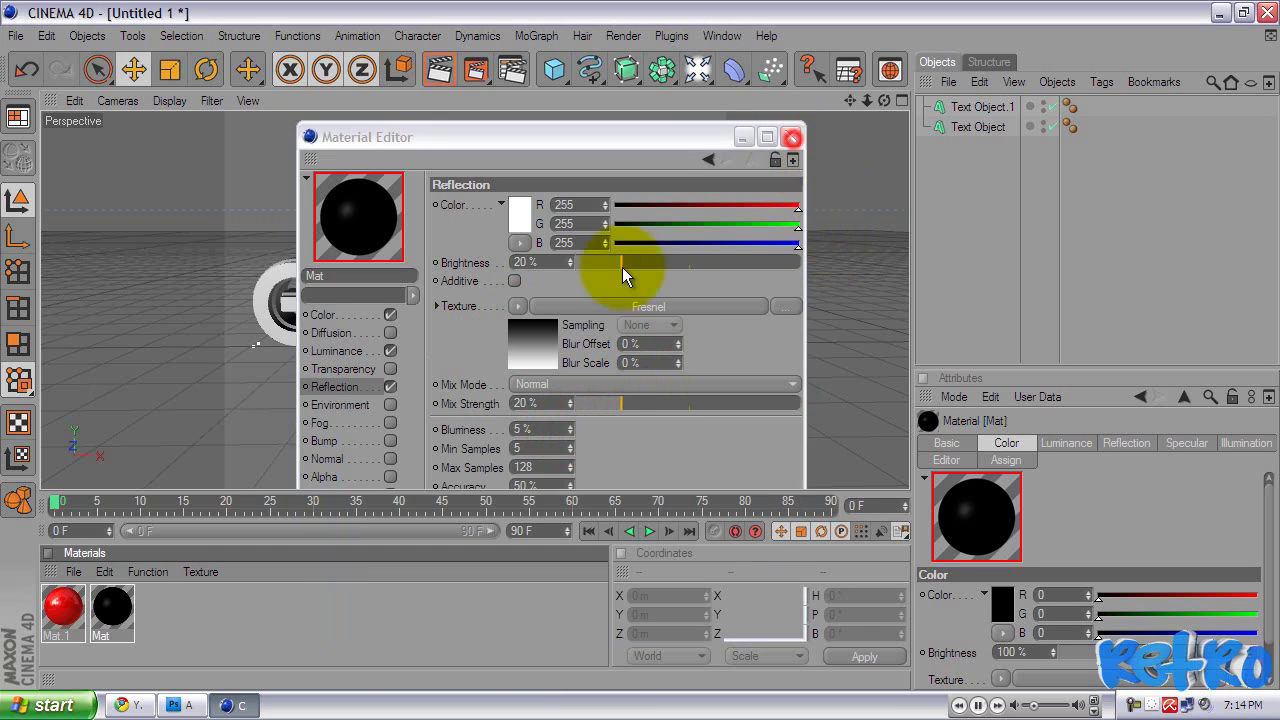
Apply red Mat.1 to Text Object and black Mat to Text Object.1.
drag(73, 606, 308, 321)
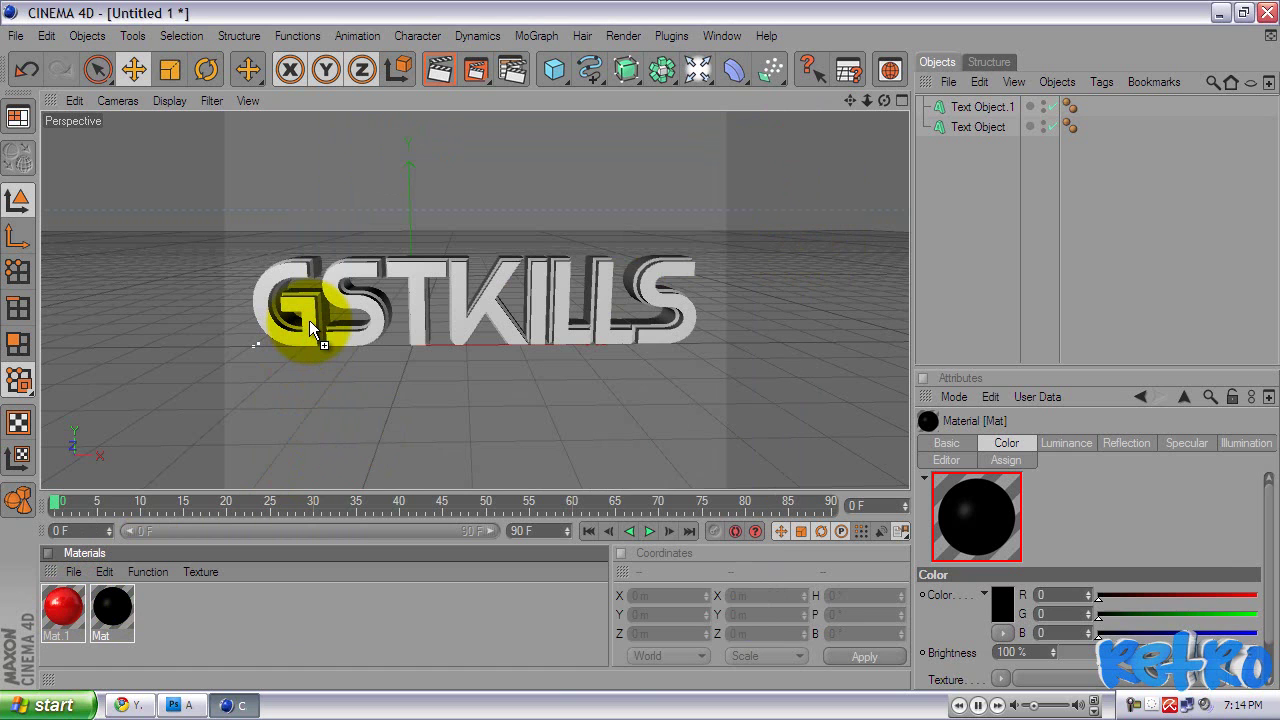
drag(309, 320, 309, 319)
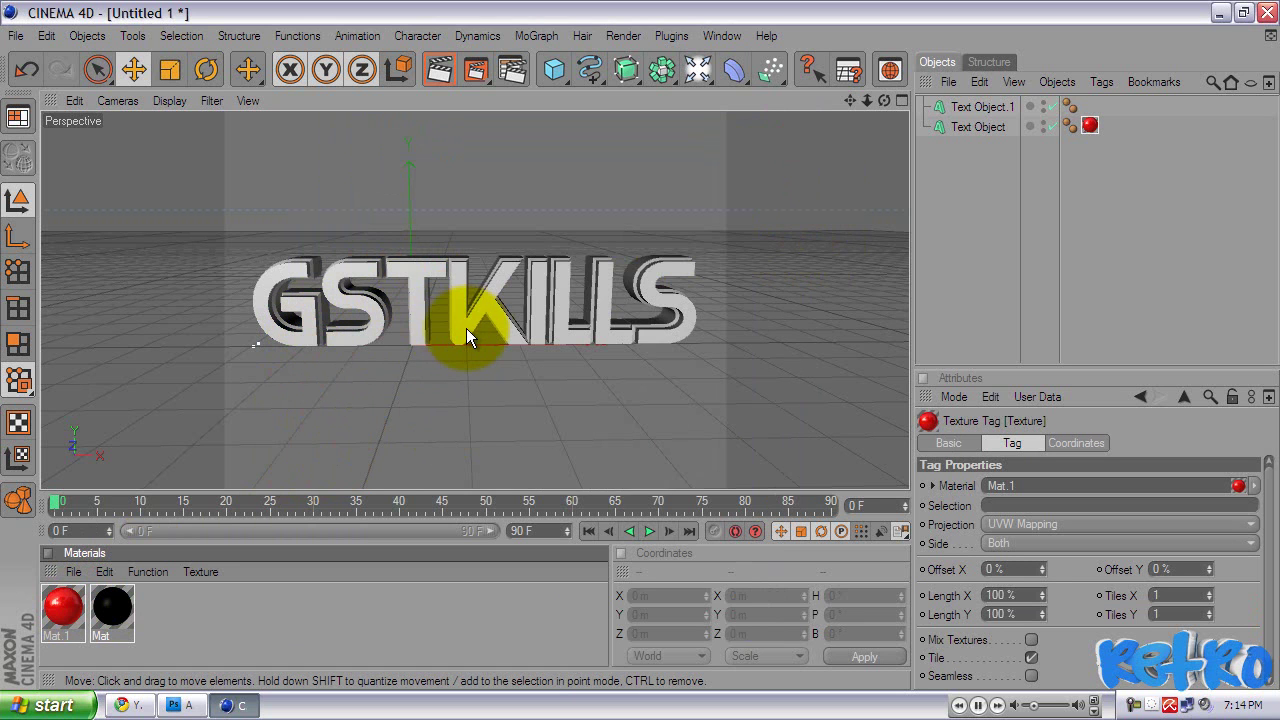
click(433, 420)
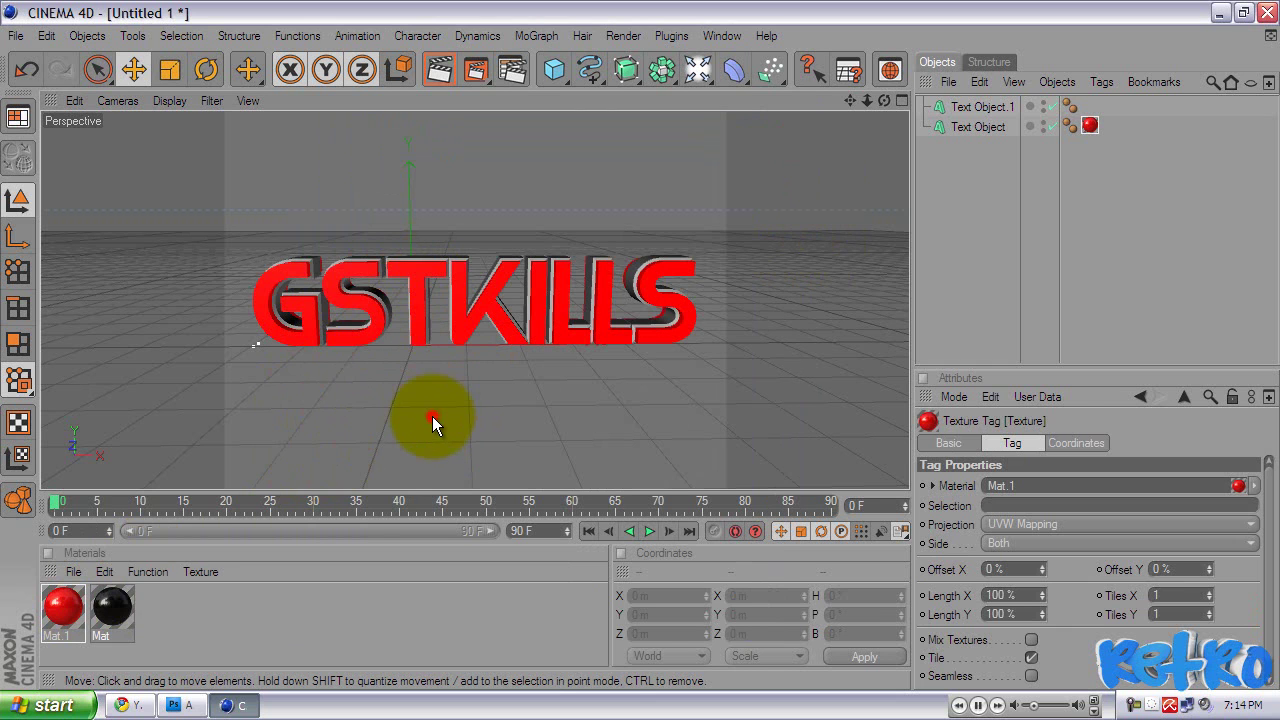
mouse_move(116, 604)
mouse_down()
mouse_move(800, 334)
mouse_move(737, 349)
mouse_move(541, 271)
mouse_move(1080, 151)
mouse_move(980, 116)
mouse_move(985, 107)
mouse_up()
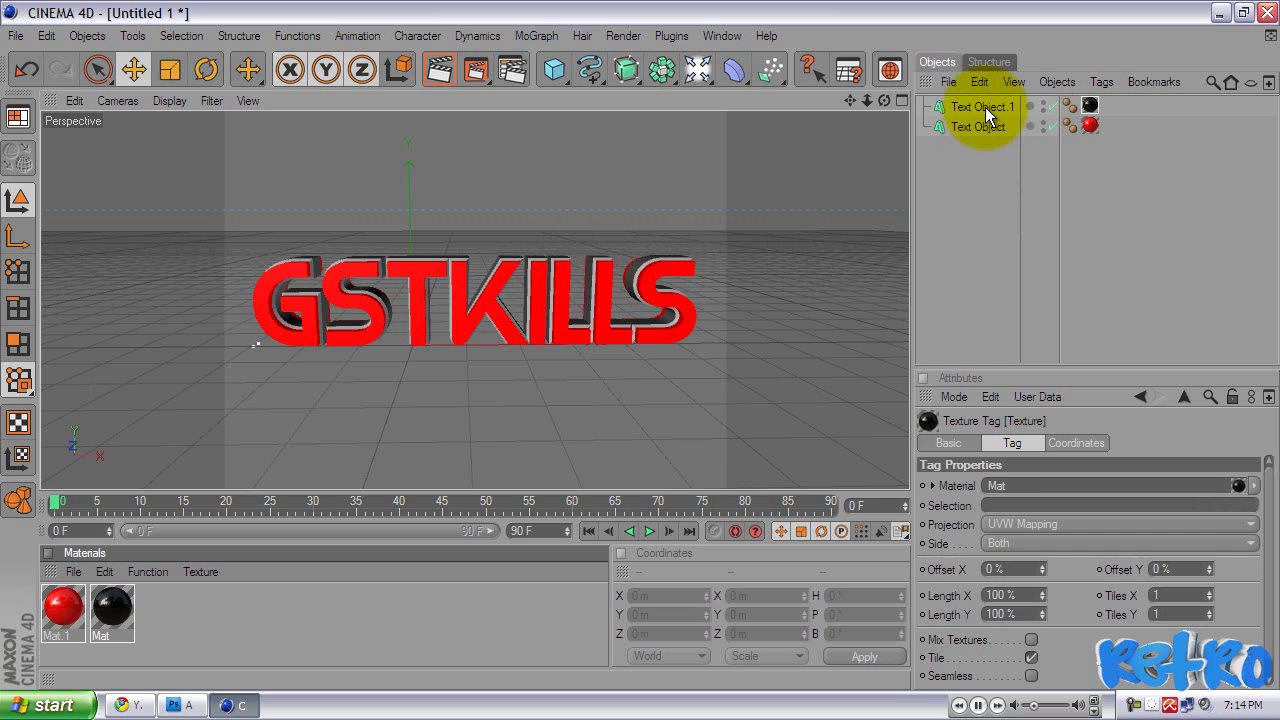
click(736, 205)
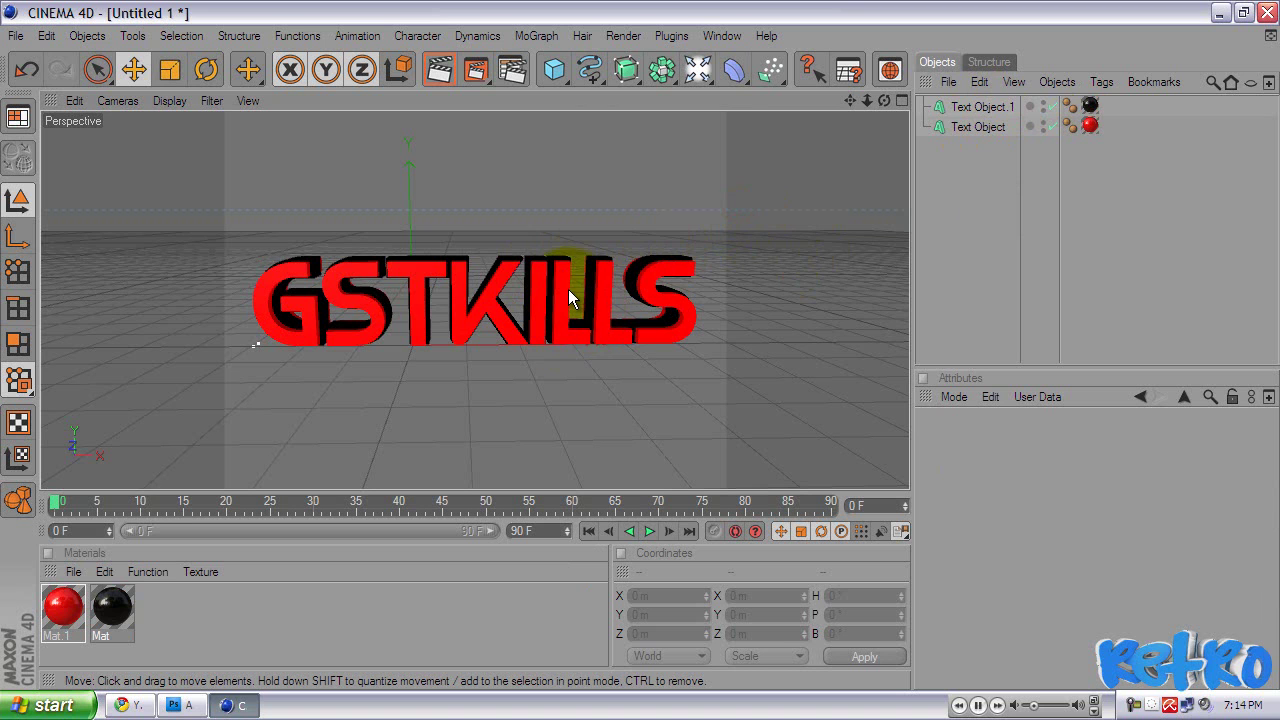
alt+drag(568, 282, 639, 345)
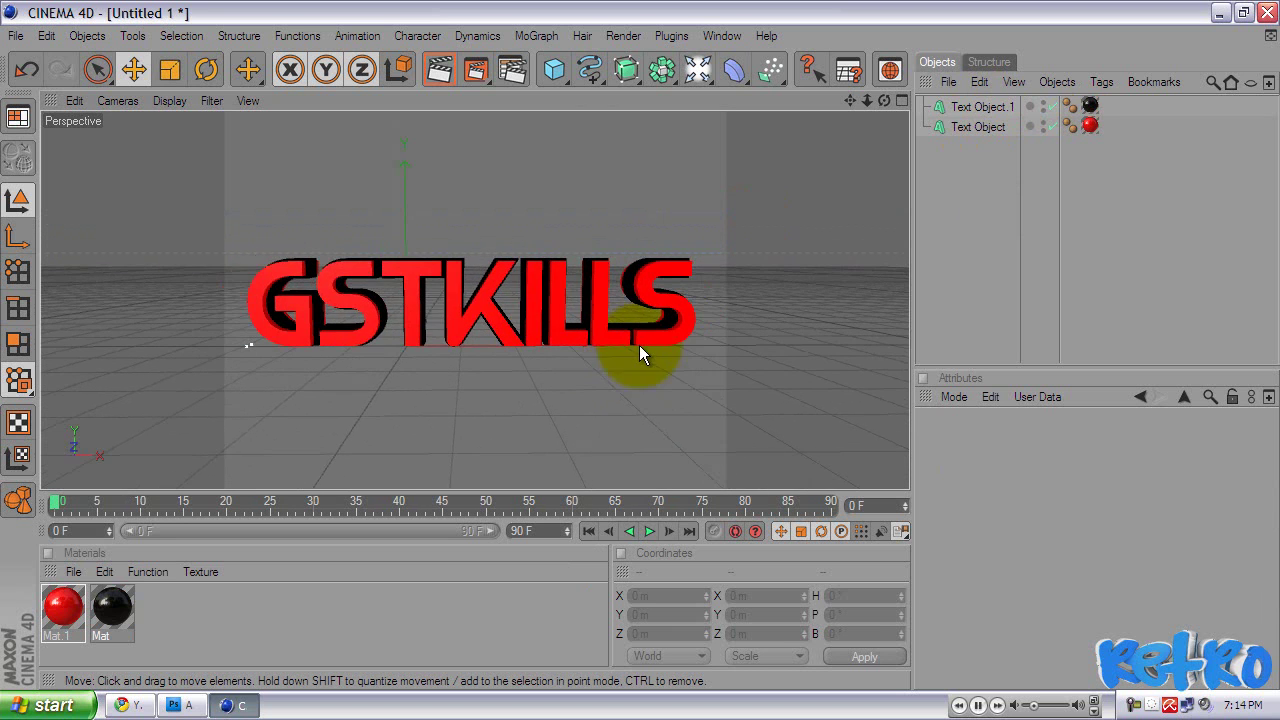
Render the active view to preview the red GSTKILLS lettering with black depth.
click(440, 75)
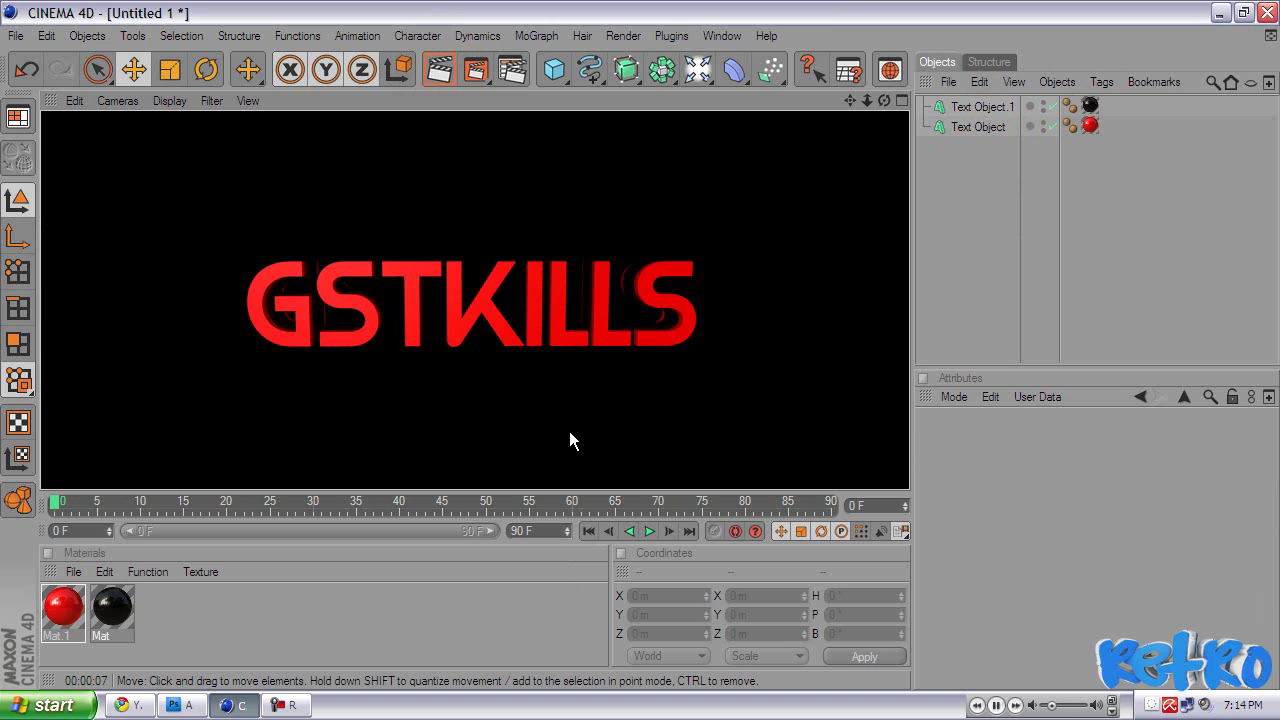
click(572, 374)
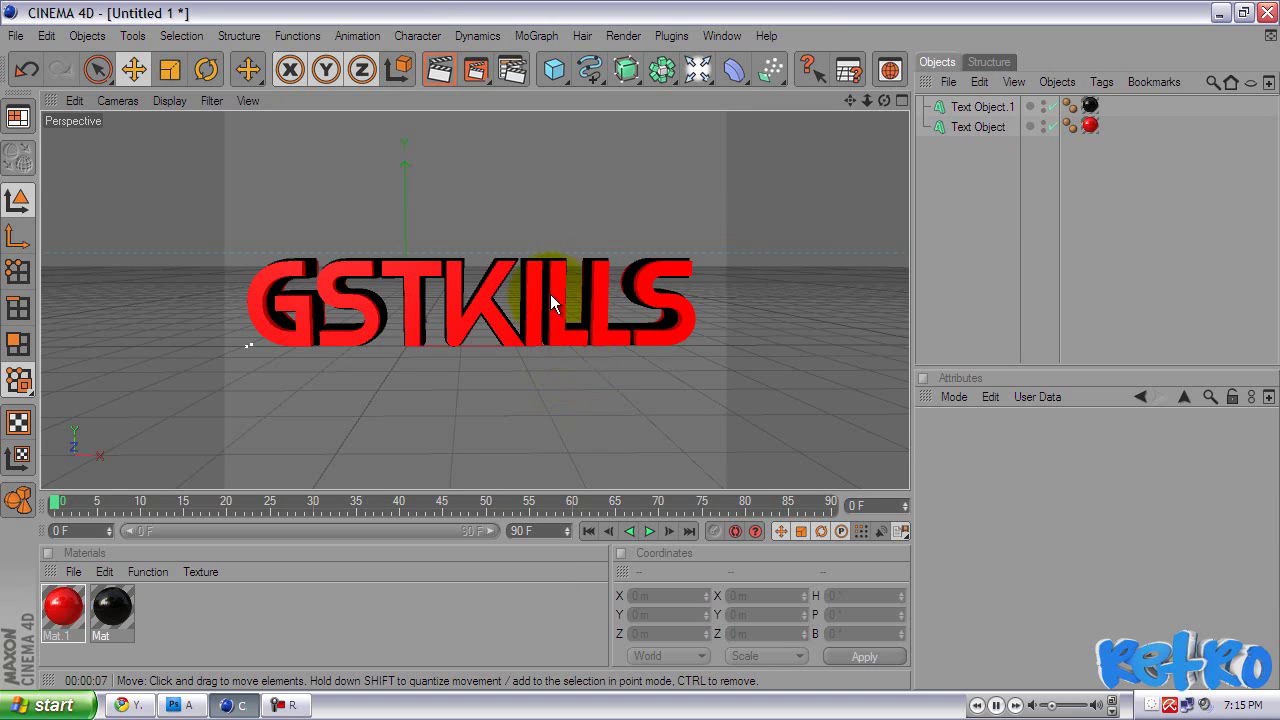
alt+drag(550, 294, 642, 340)
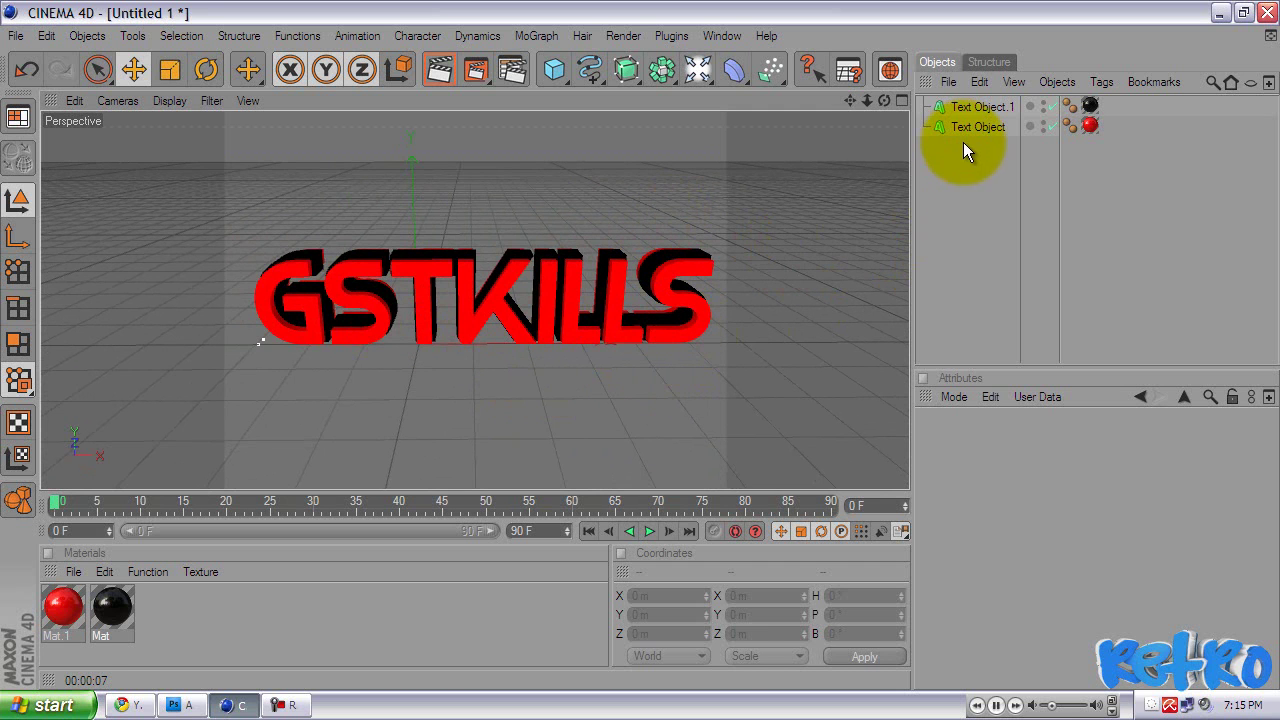
Make both text objects editable with the C key.
drag(989, 218, 954, 93)
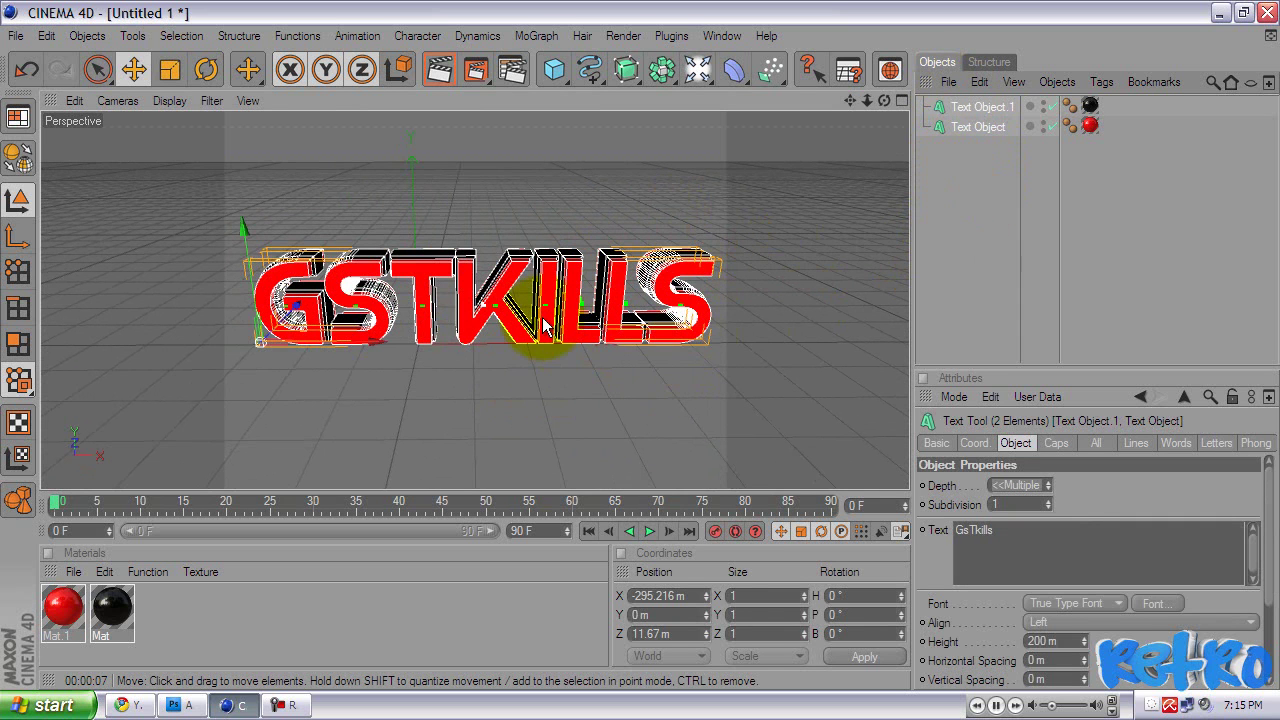
key(c)
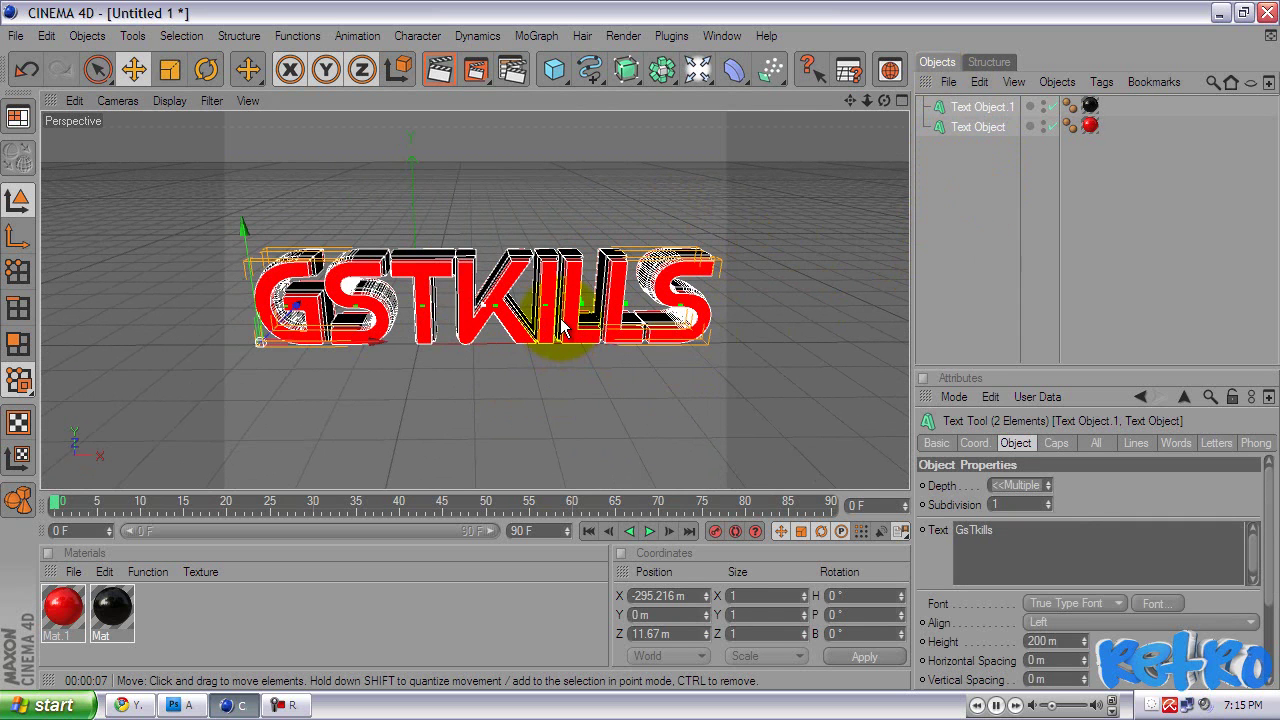
click(678, 196)
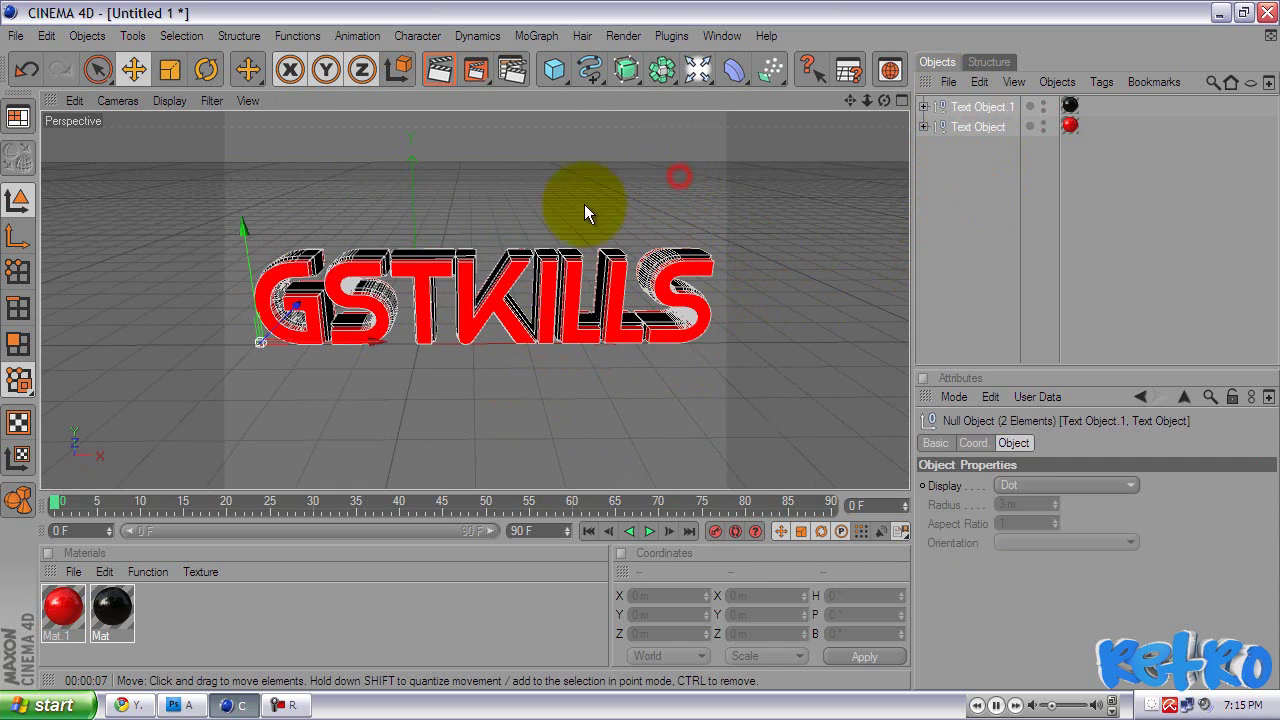
Expand Text Object > GsTkills and move the eight letter extrusions G through s to the top level.
click(977, 128)
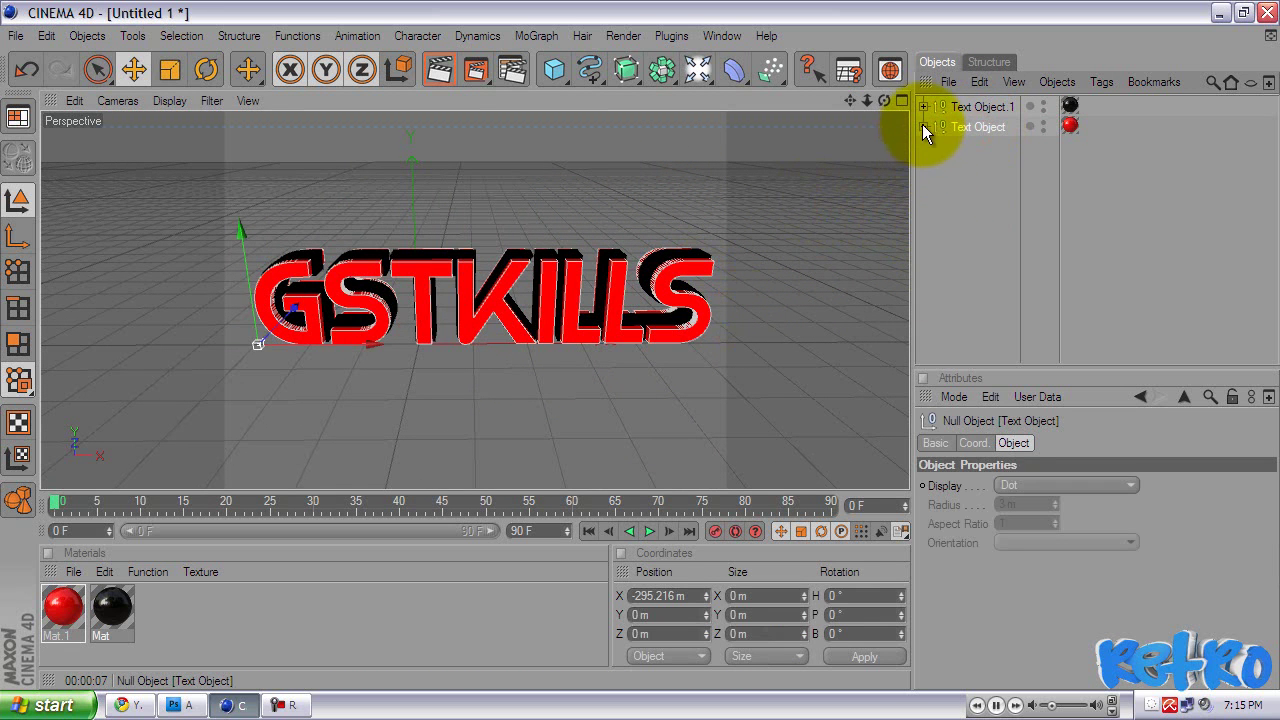
click(924, 127)
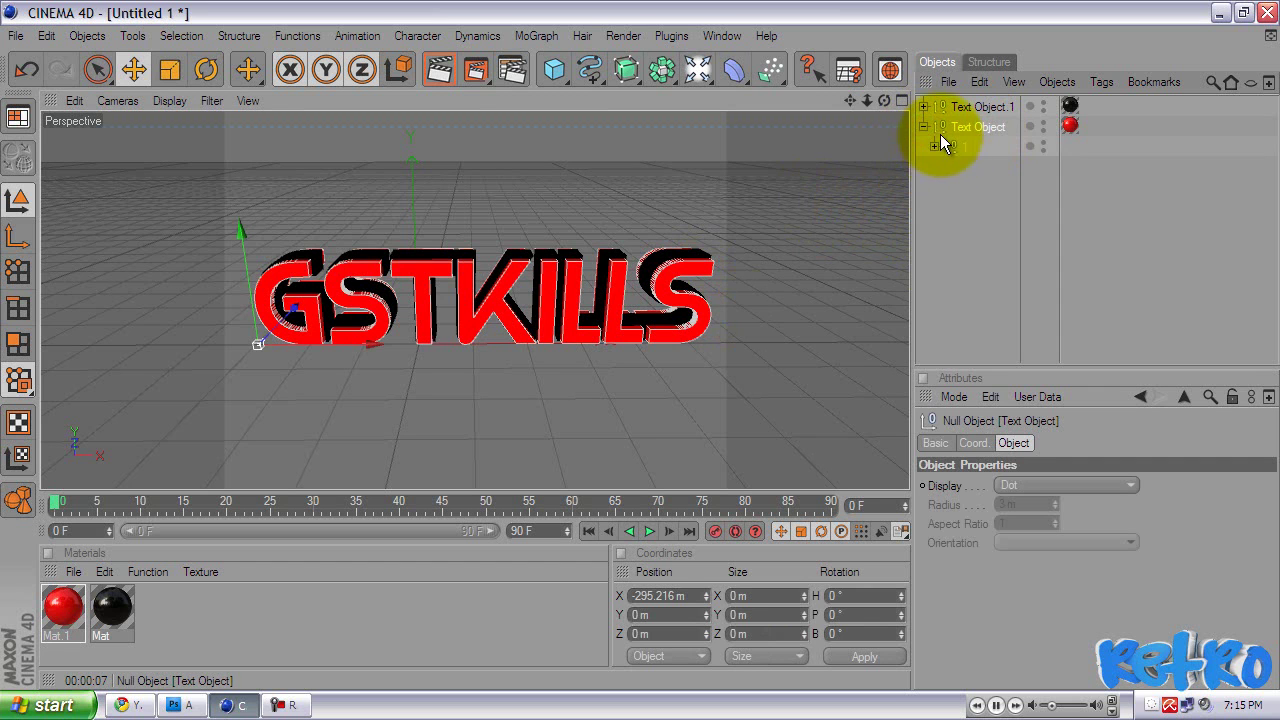
click(924, 126)
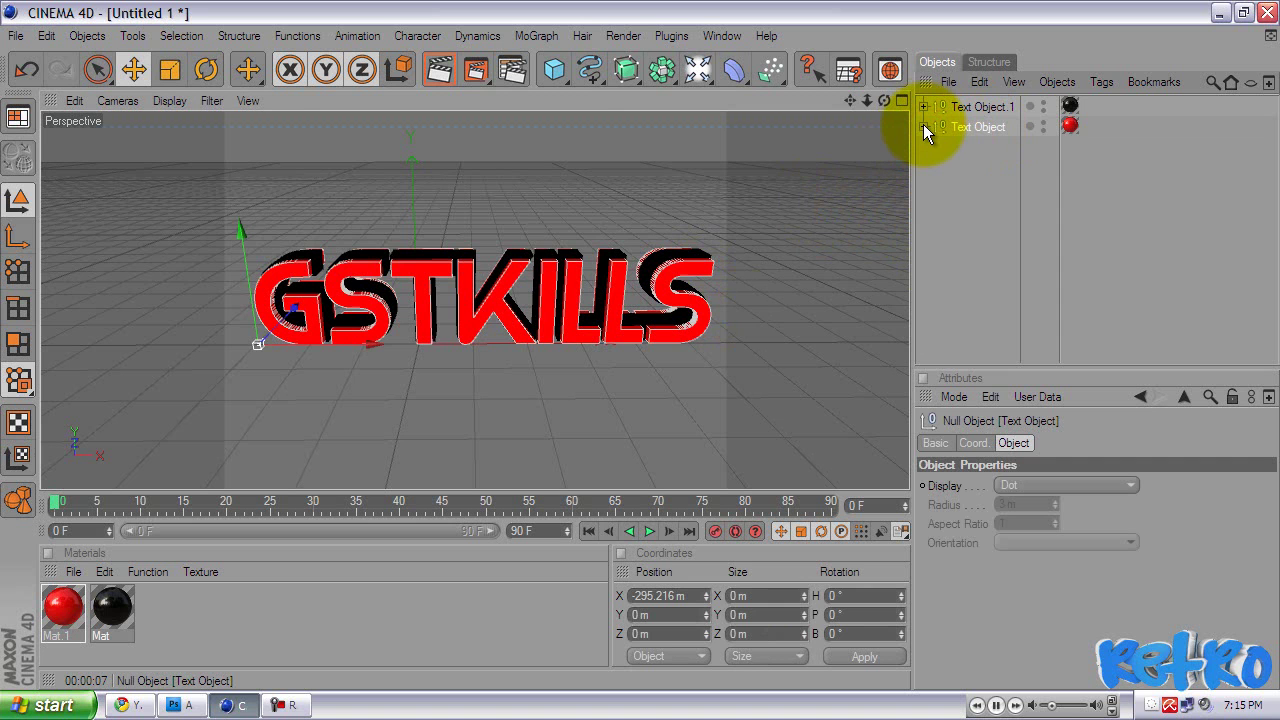
click(923, 127)
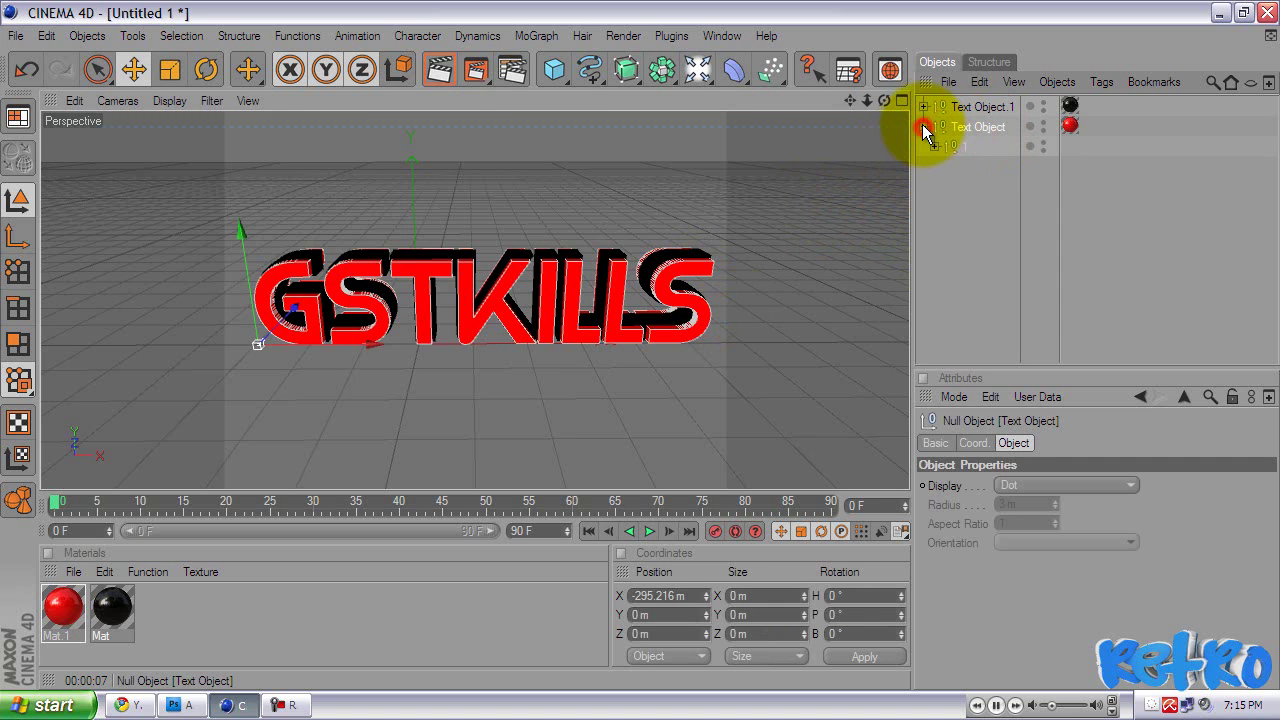
click(946, 167)
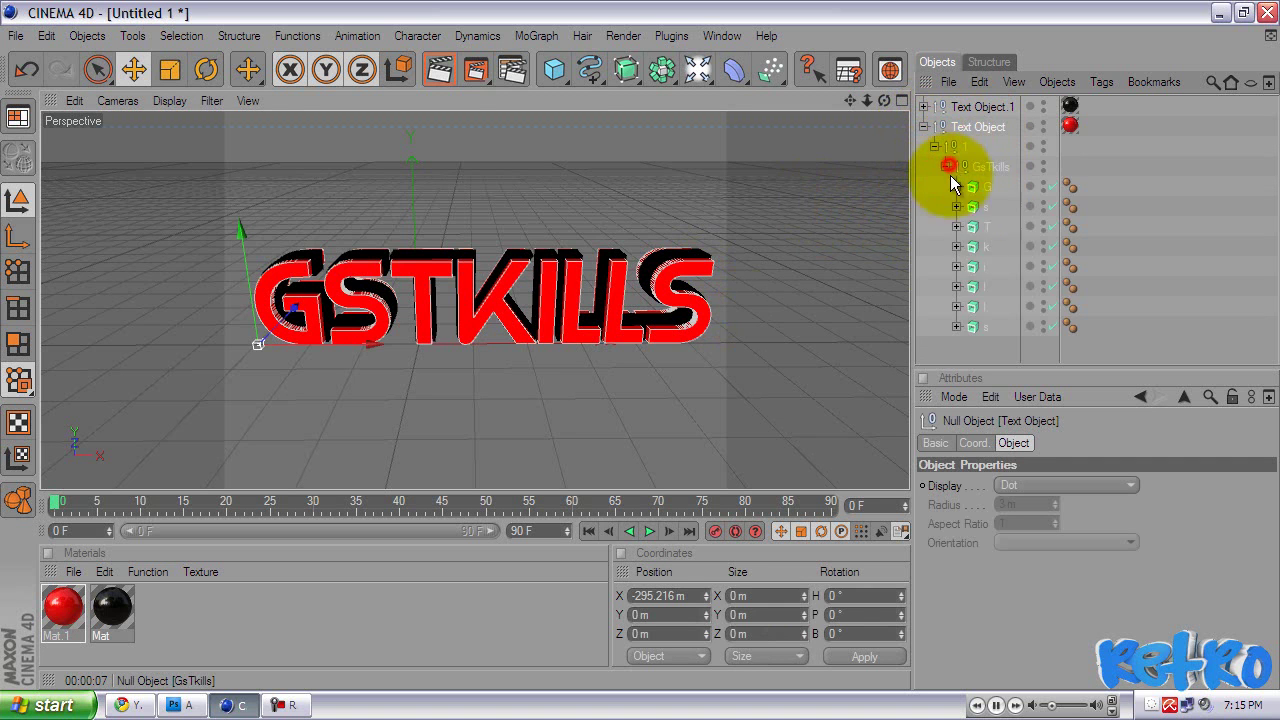
drag(1000, 348, 952, 177)
drag(999, 358, 977, 182)
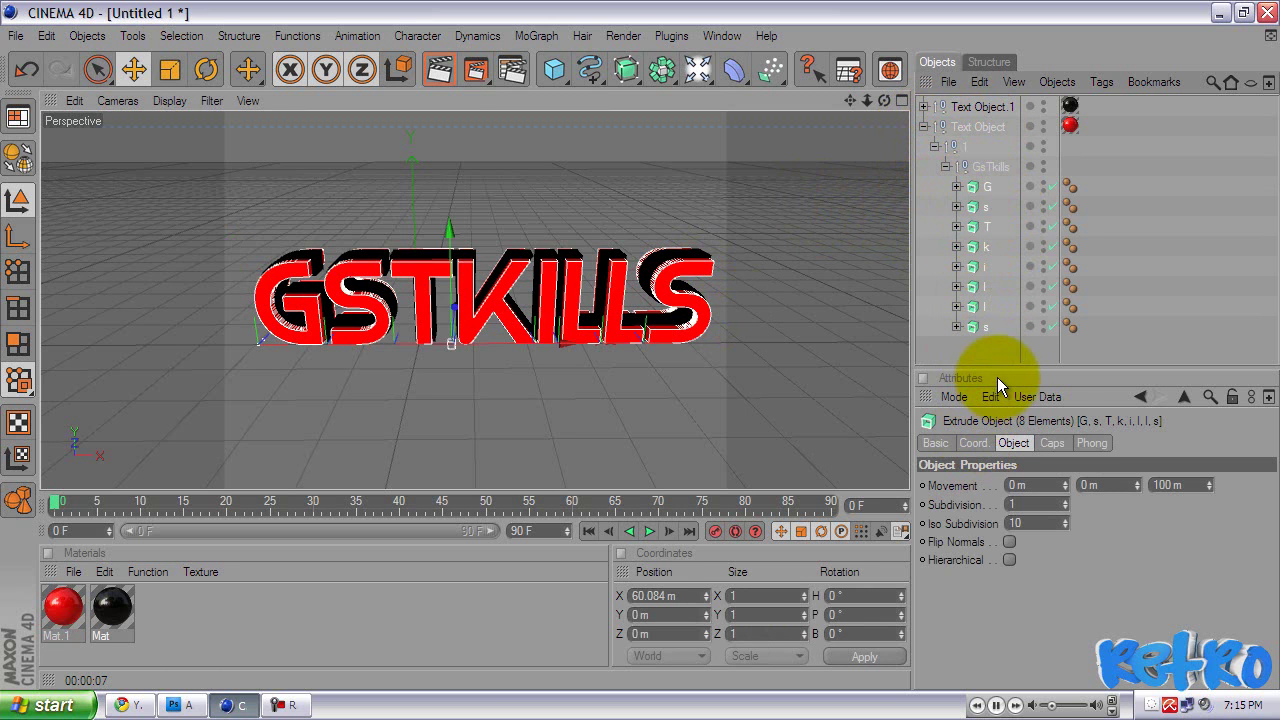
drag(987, 342, 979, 104)
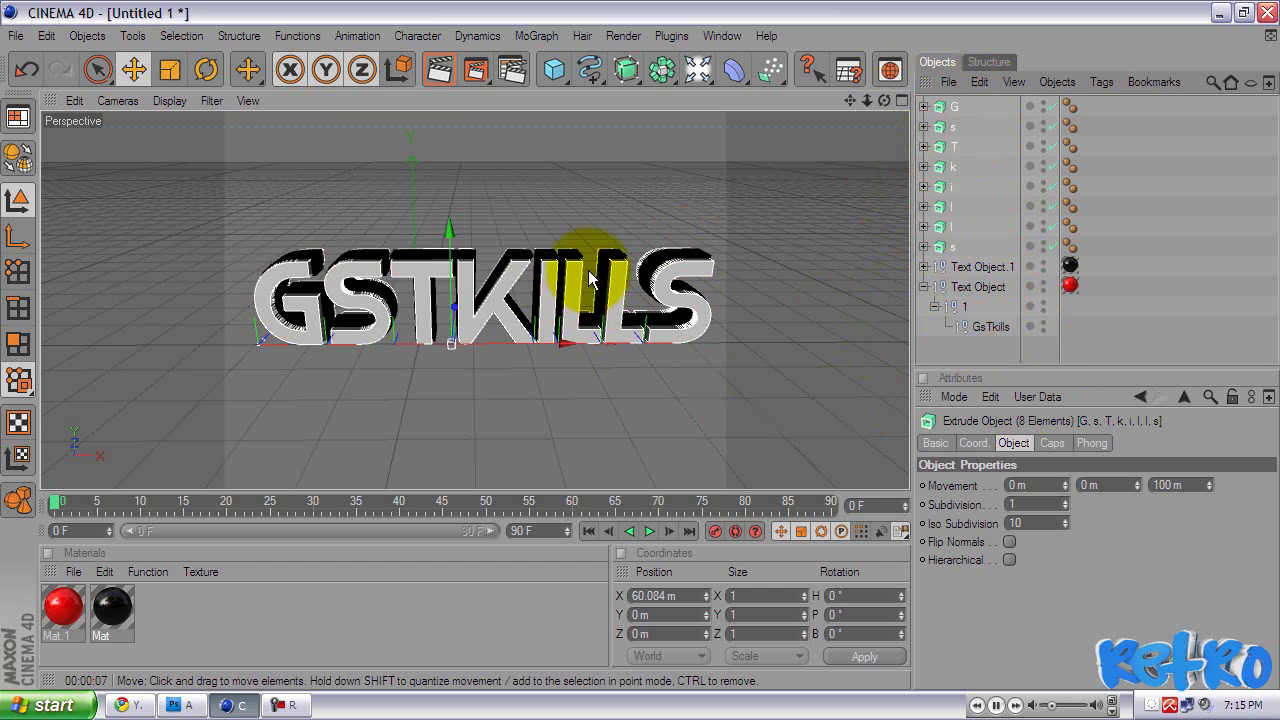
Ctrl-drag Text Object's Mat.1 tag onto each letter: G, s, T, k, i, l, l, s.
click(1083, 290)
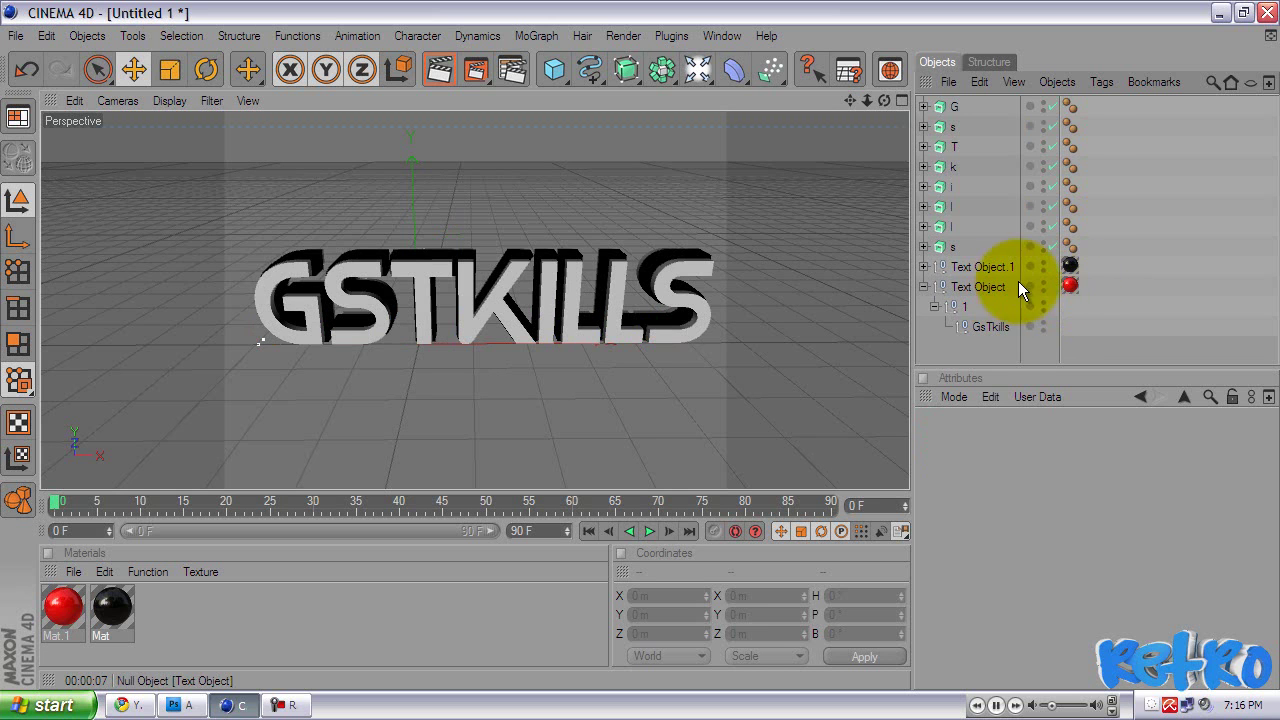
drag(1068, 288, 1103, 107)
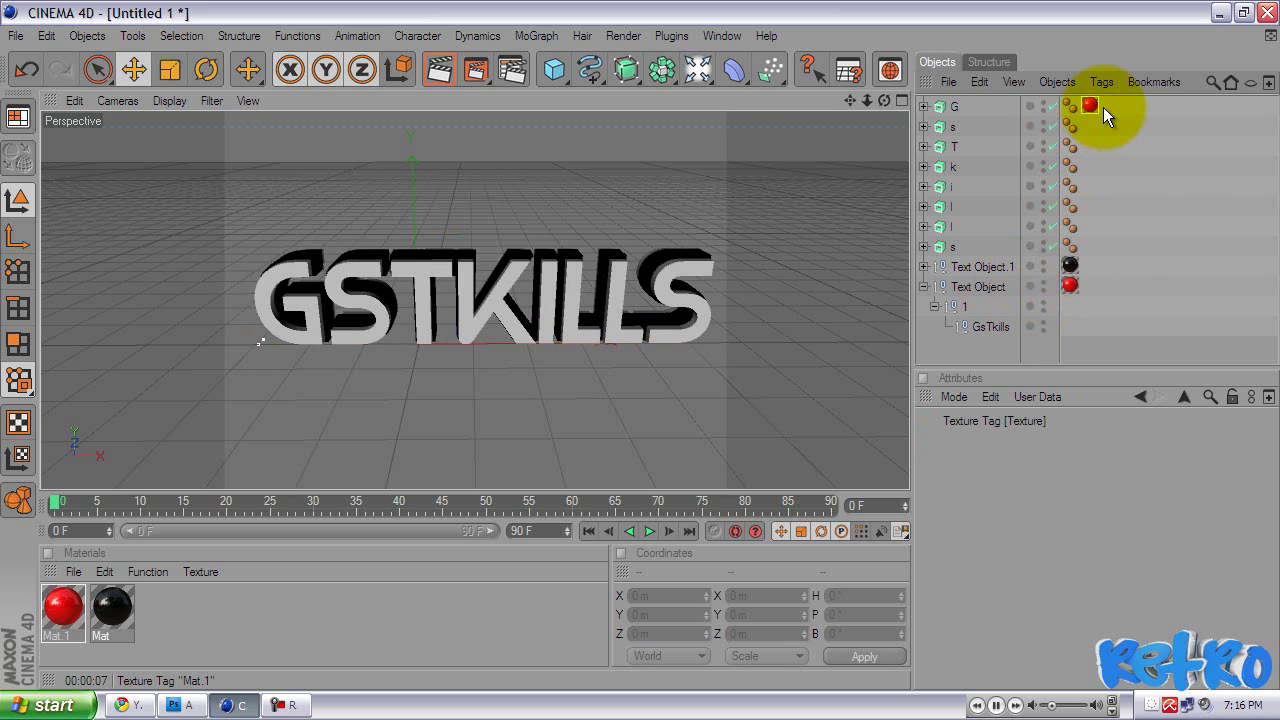
click(1176, 292)
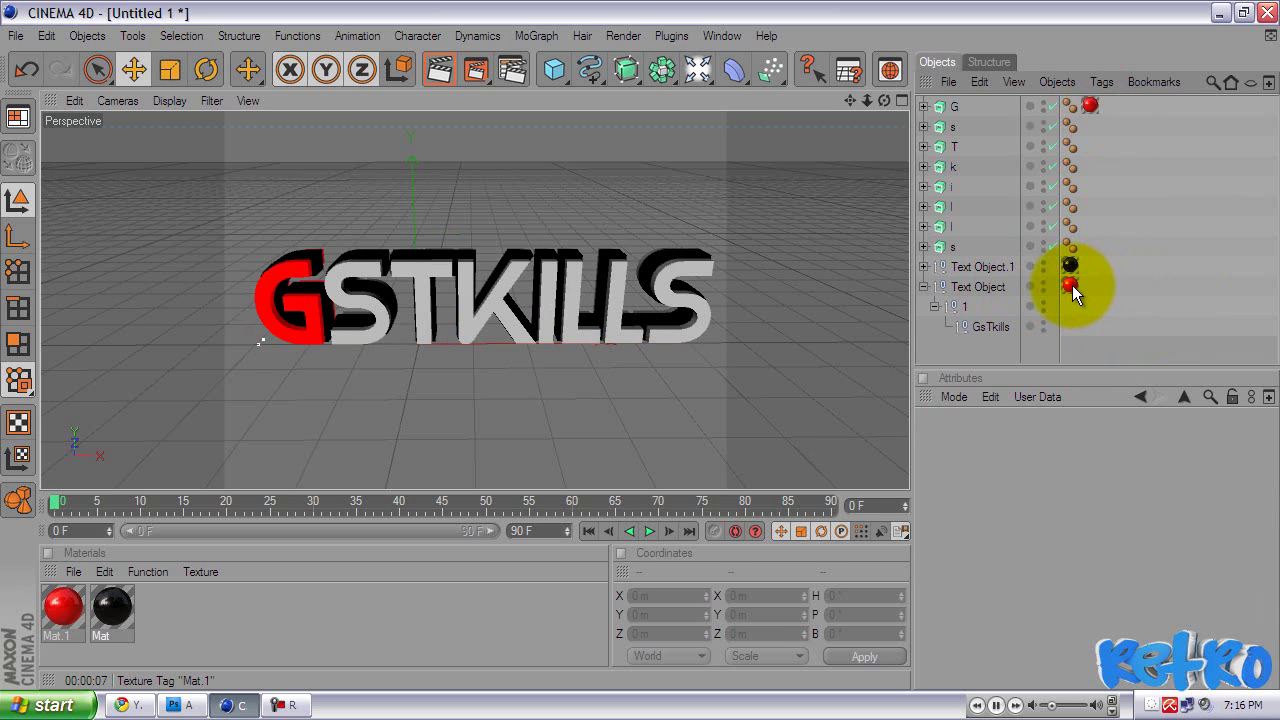
drag(1072, 285, 1096, 124)
click(1097, 232)
drag(1072, 286, 1086, 145)
click(1125, 300)
drag(1070, 286, 1087, 168)
click(1124, 255)
drag(1072, 286, 1094, 184)
click(1134, 292)
drag(1072, 286, 1101, 207)
click(1120, 300)
drag(1074, 288, 1099, 224)
click(1119, 285)
drag(1067, 283, 1090, 246)
click(1126, 296)
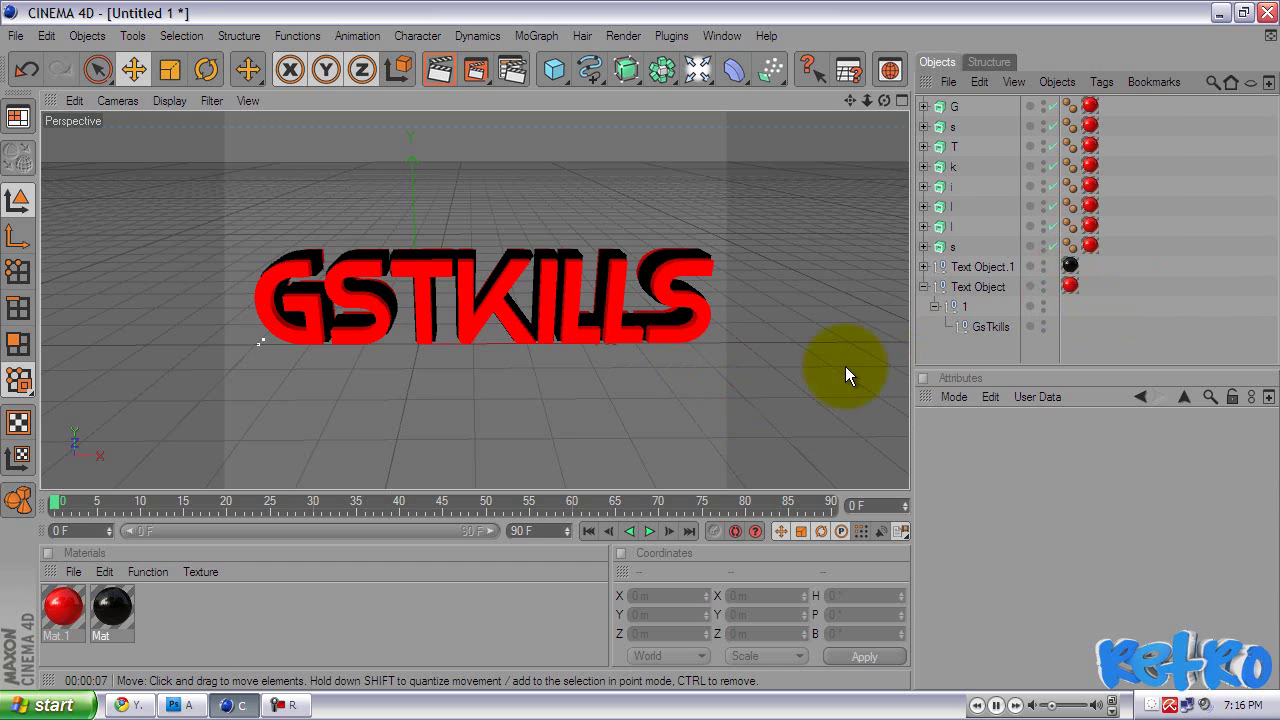
Delete the red Text Object together with its child null and letters.
click(987, 287)
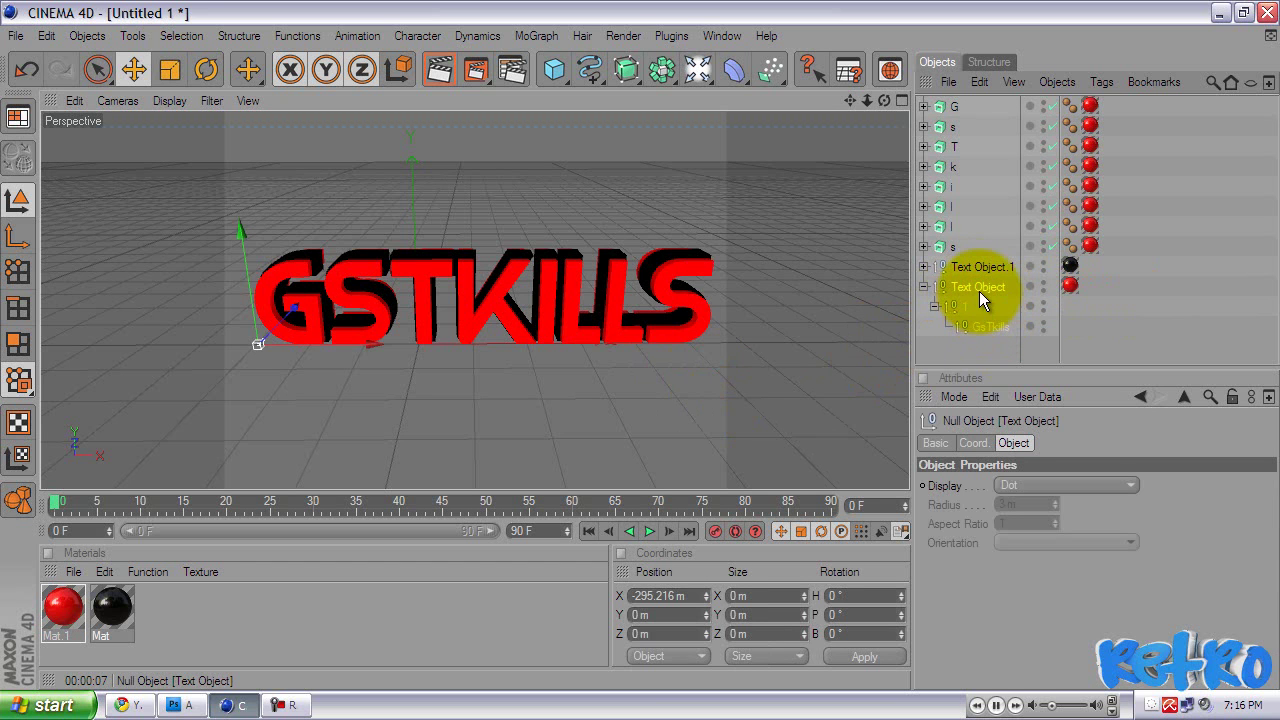
click(967, 306)
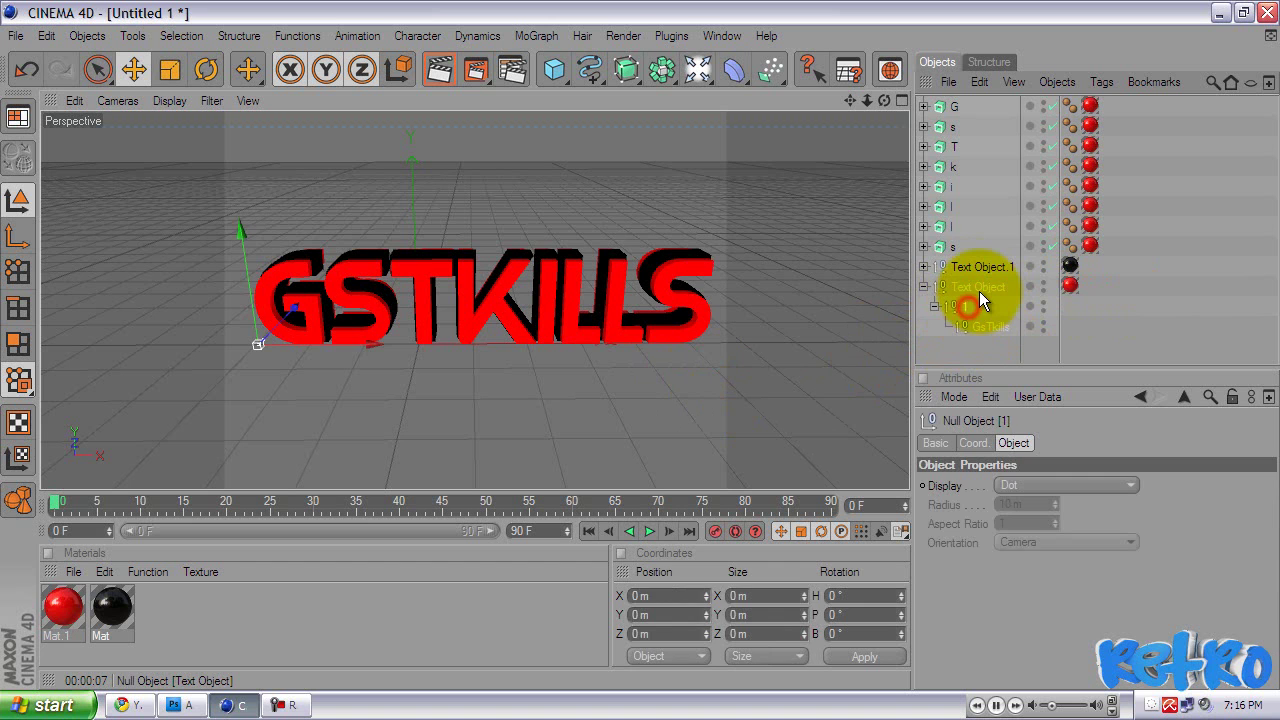
click(979, 291)
key(Delete)
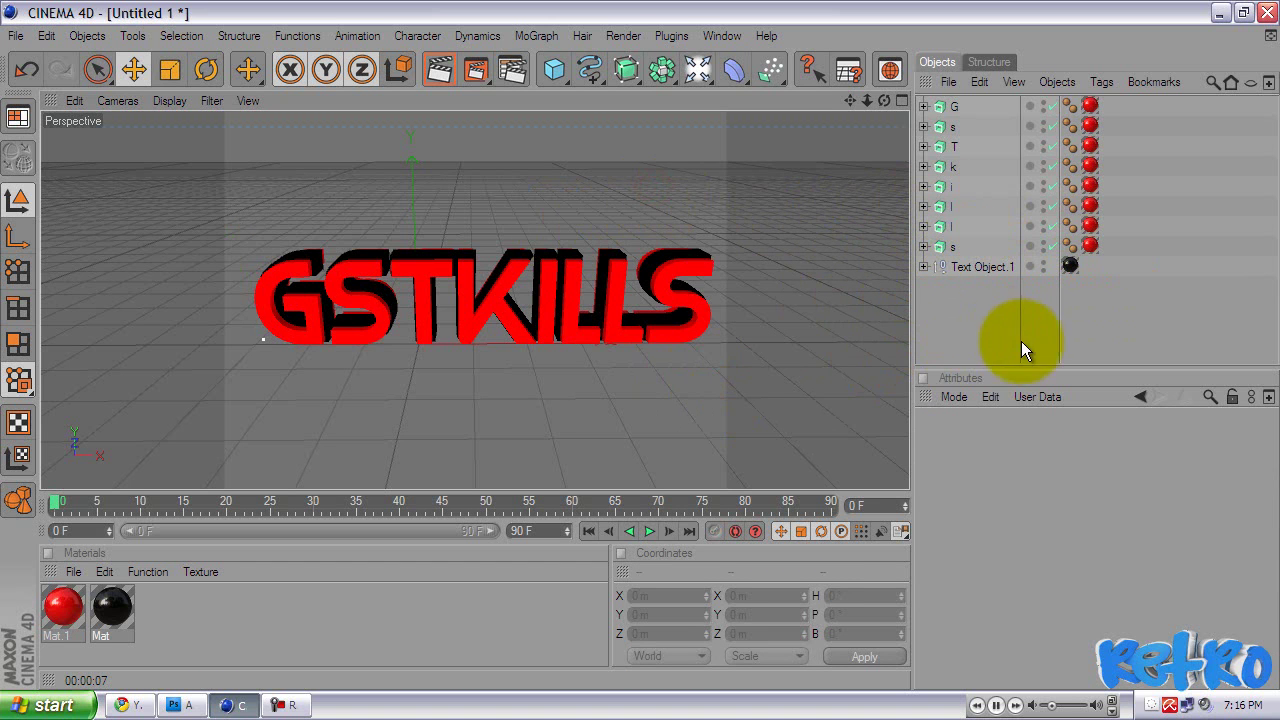
Expand Text Object.1 down to GsTkills and move its eight letters to the top level.
click(983, 266)
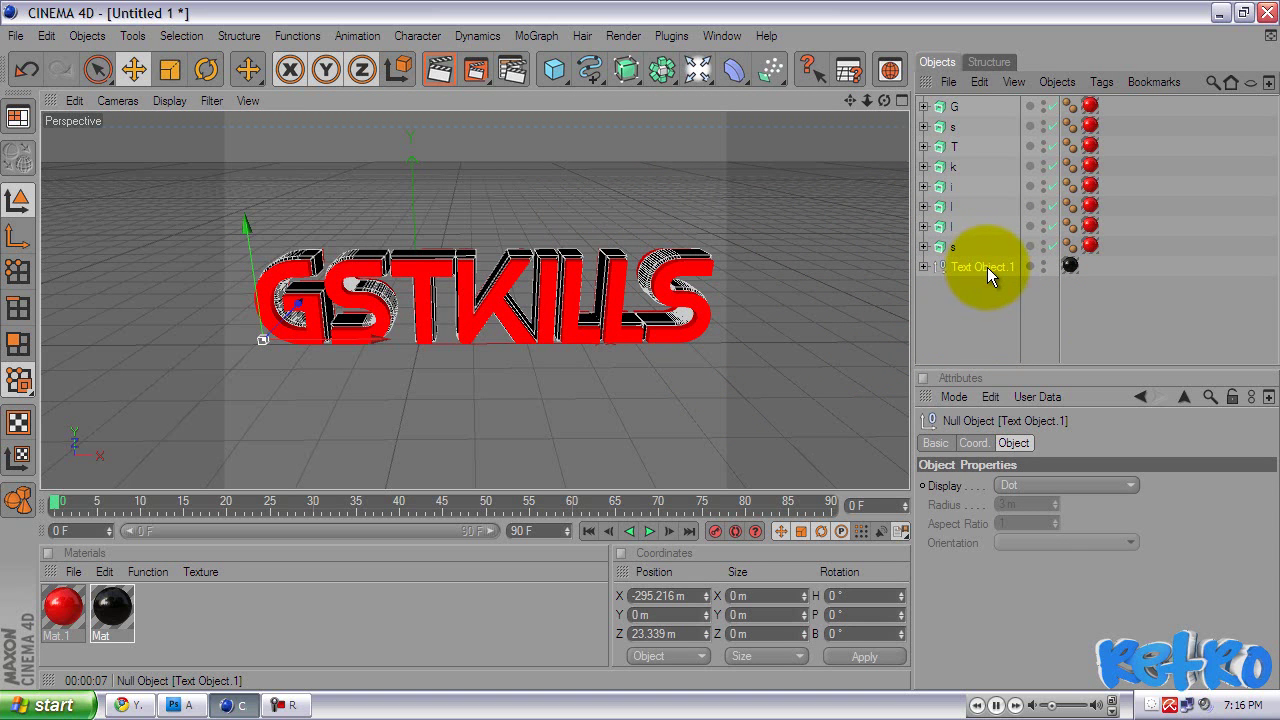
click(924, 267)
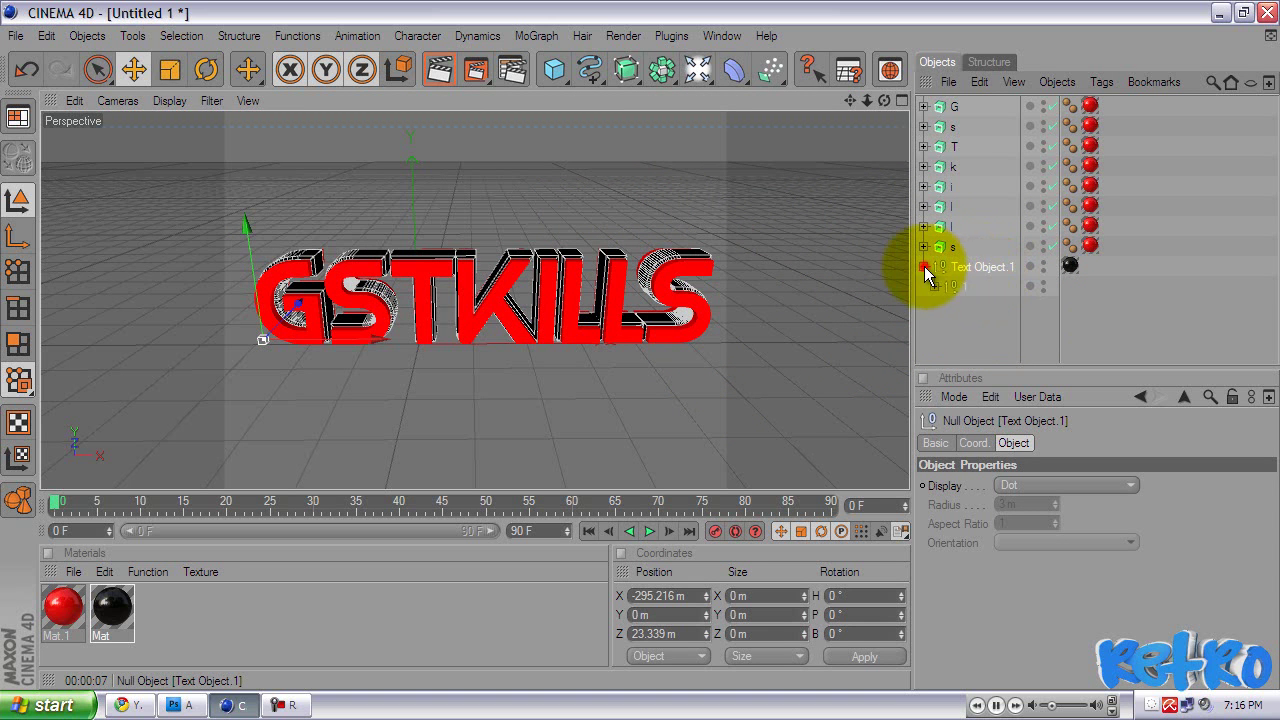
click(934, 286)
click(945, 306)
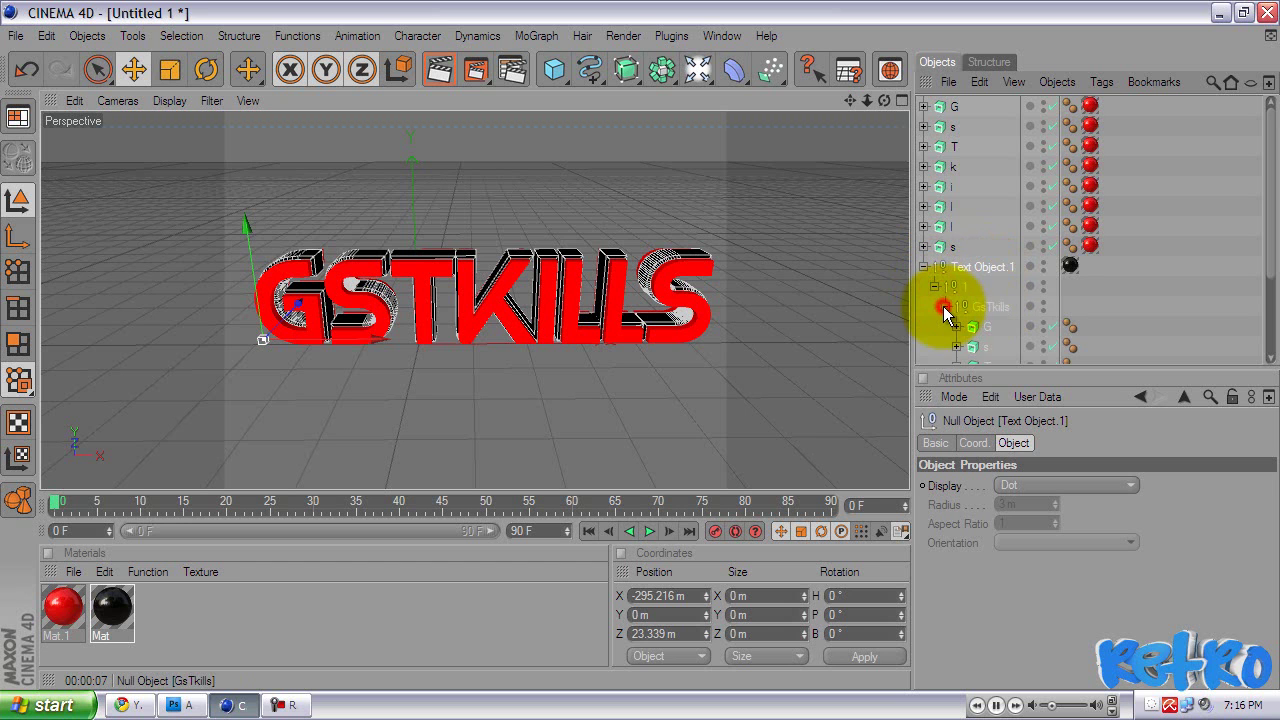
scroll(1020, 312, down, 3)
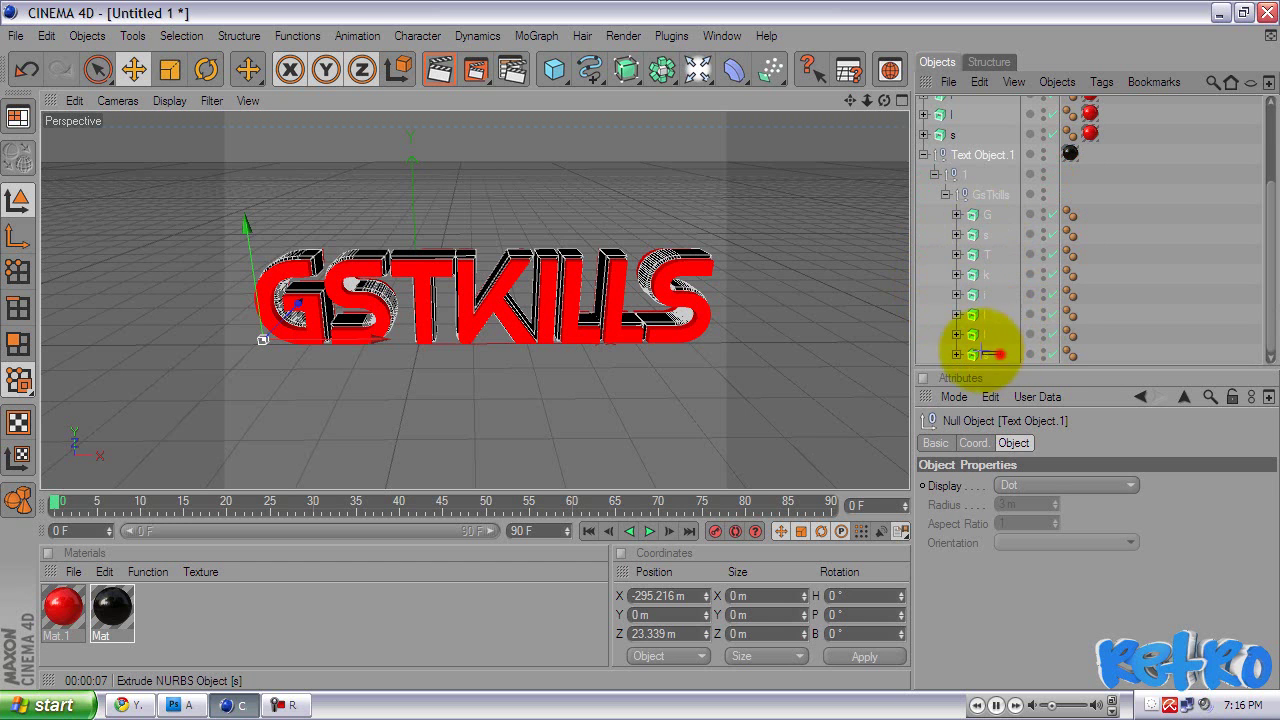
drag(1000, 351, 949, 254)
scroll(996, 303, down, 2)
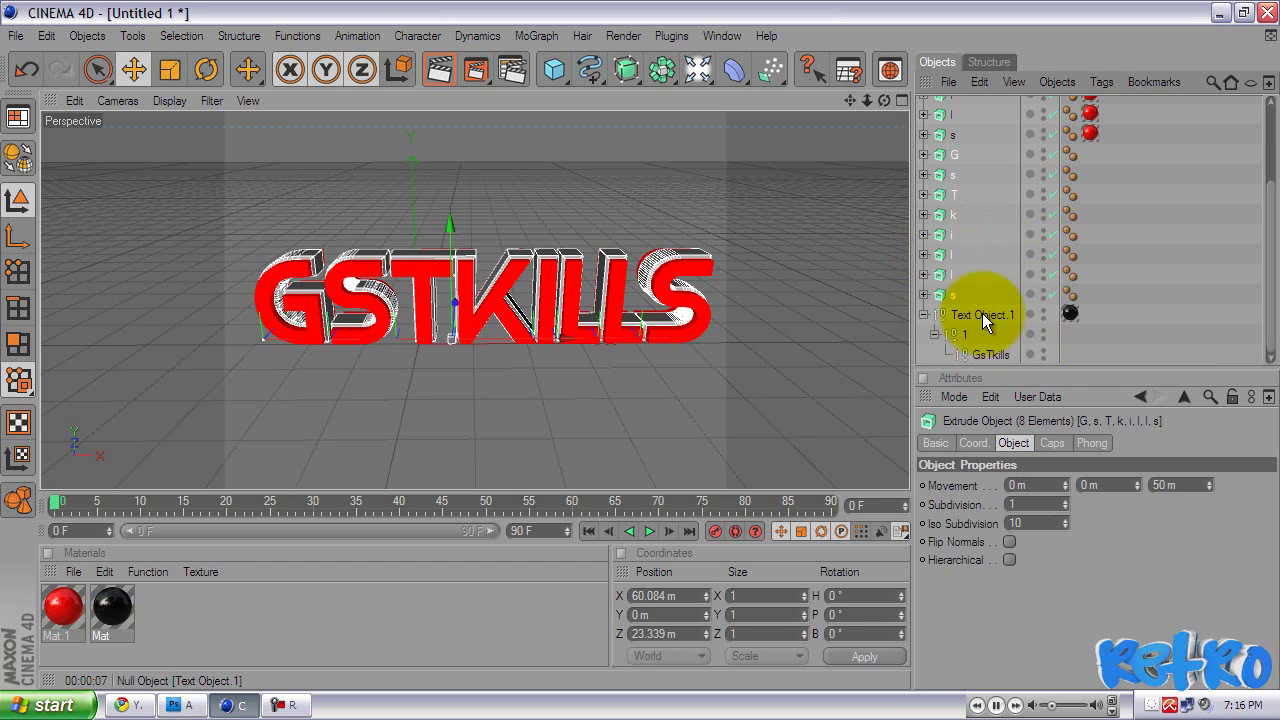
click(982, 314)
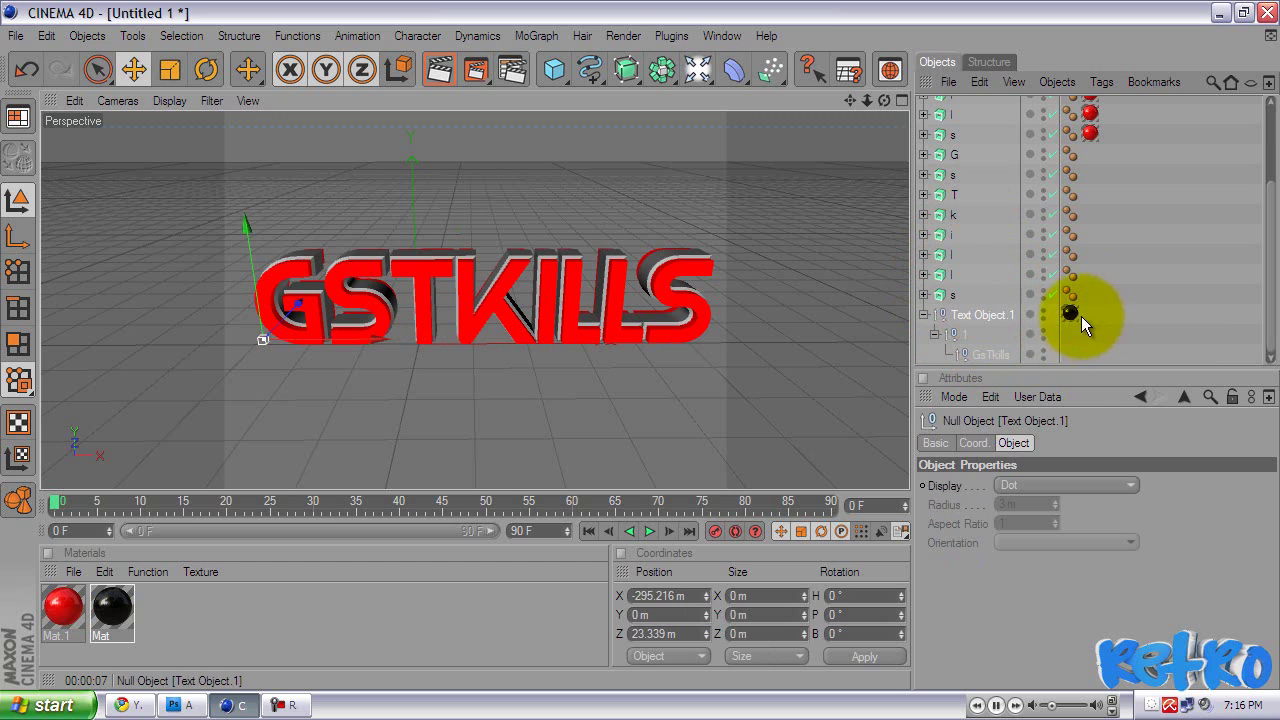
Copy the black Mat material tag onto the new G, s, T and k letters.
drag(1072, 311, 1090, 153)
click(1108, 333)
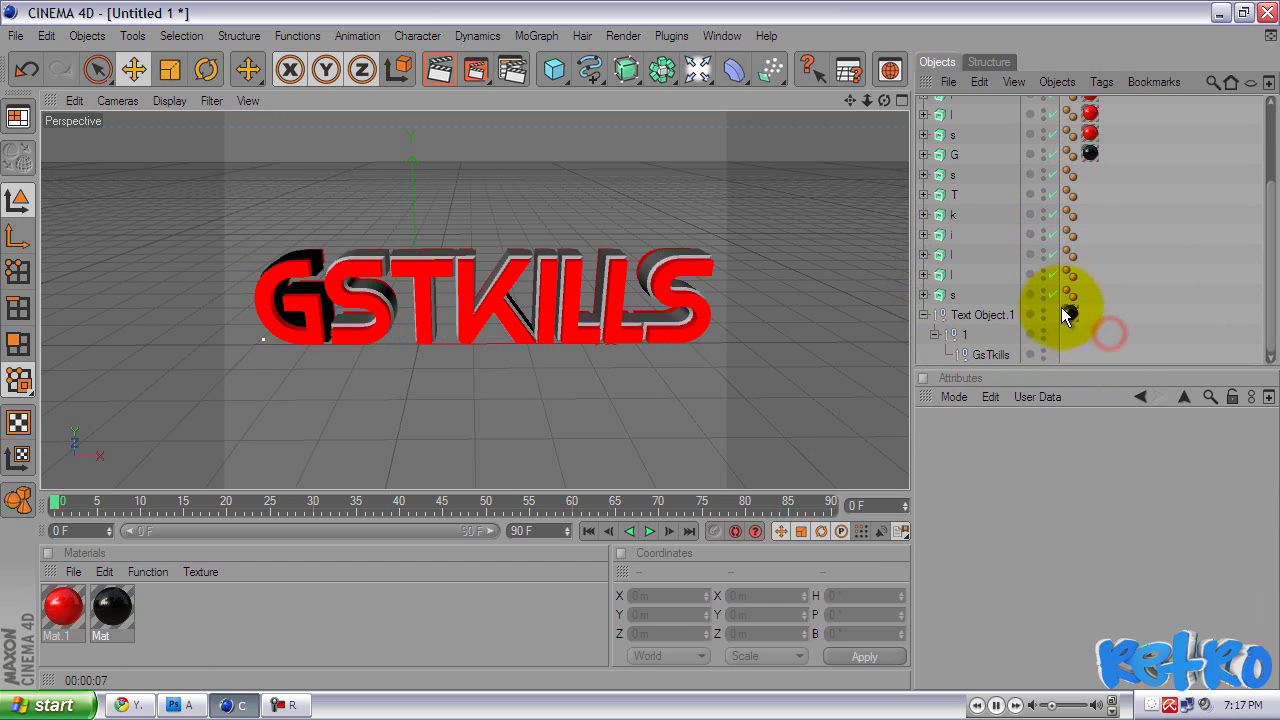
ctrl+drag(1070, 313, 1091, 174)
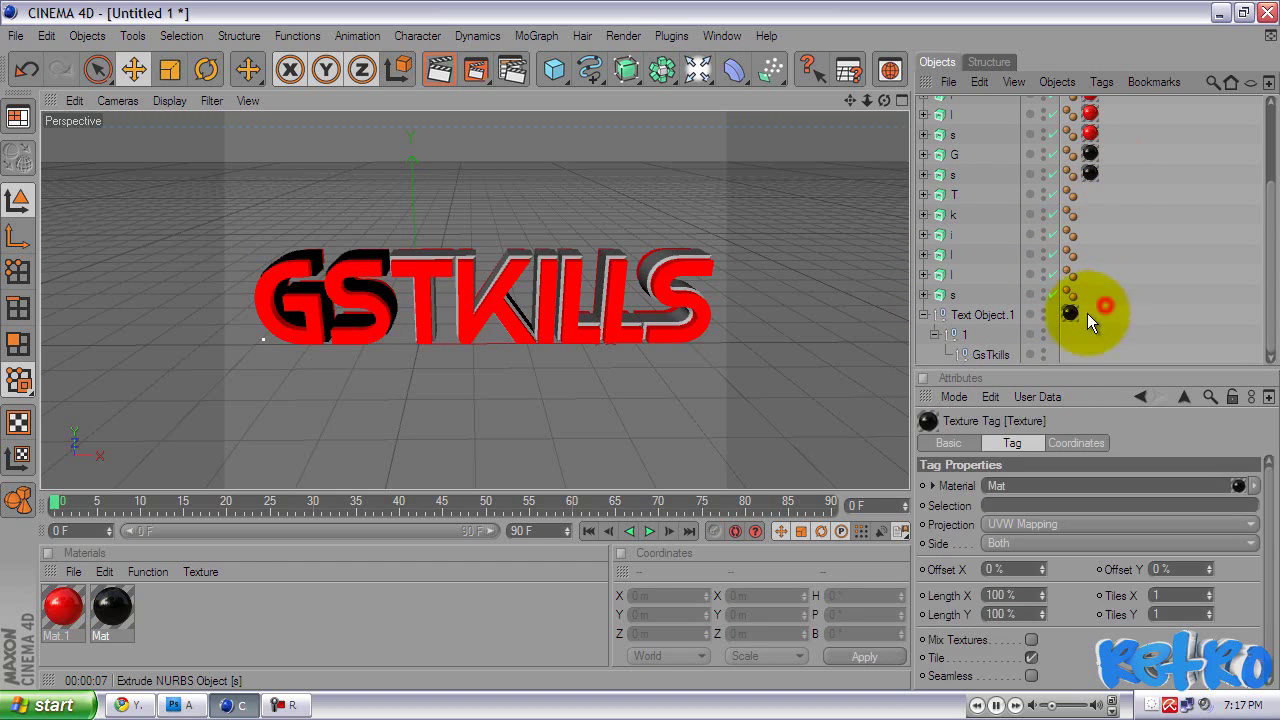
ctrl+drag(1068, 311, 1095, 195)
click(1099, 275)
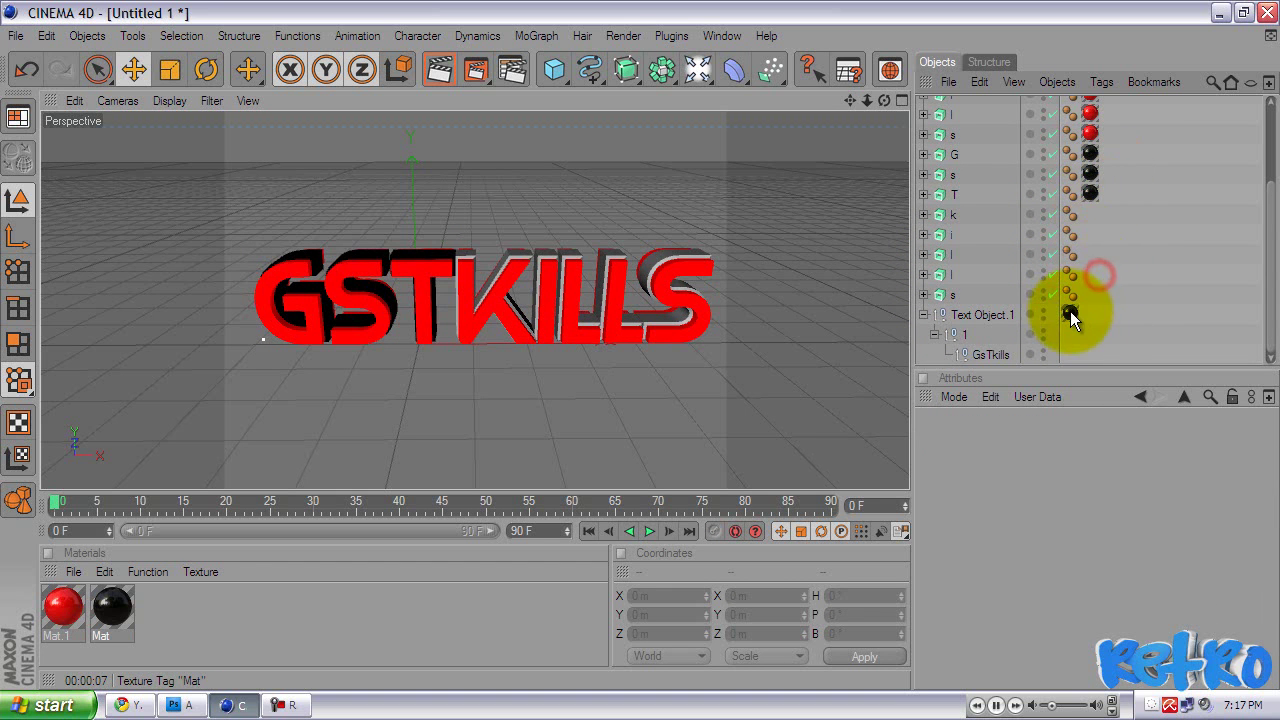
ctrl+drag(1070, 311, 1090, 213)
click(1105, 305)
Copy the black Mat tag onto the i and both l letters, then delete Text Object.1.
ctrl+drag(1070, 313, 1092, 232)
click(1099, 304)
ctrl+drag(1069, 316, 1092, 254)
click(1095, 305)
ctrl+drag(1065, 315, 1095, 291)
click(1095, 290)
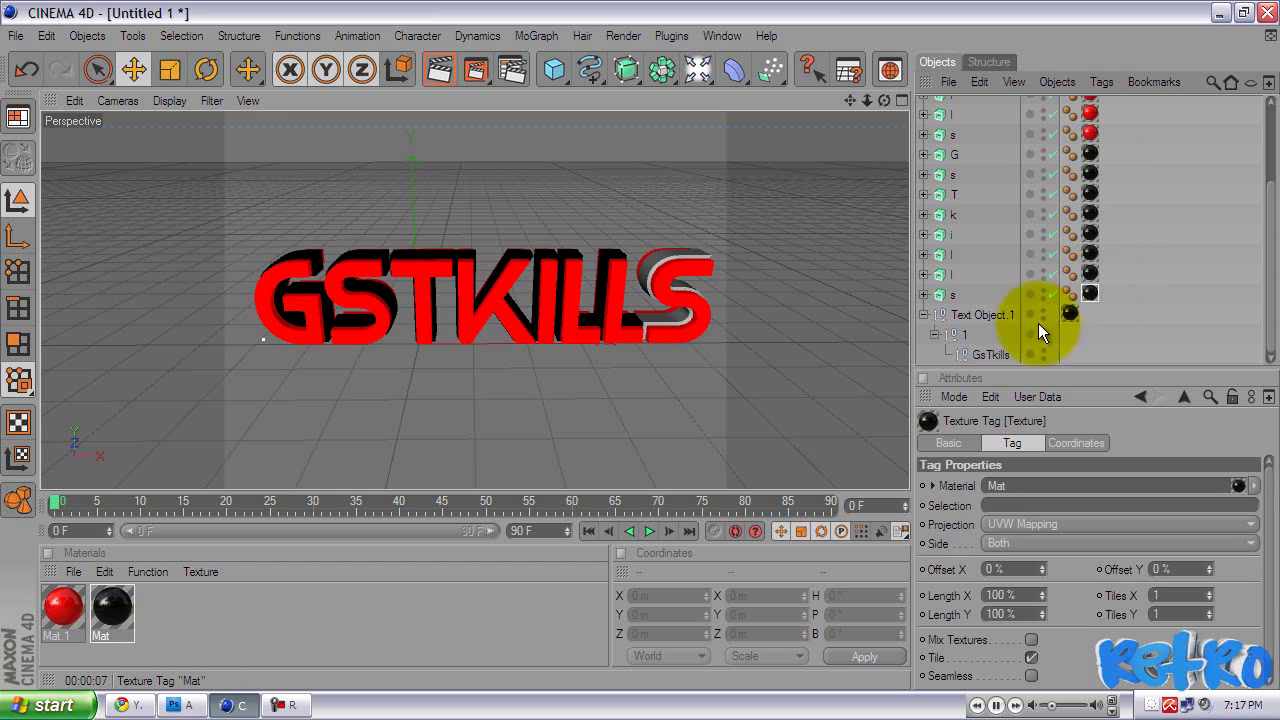
click(992, 316)
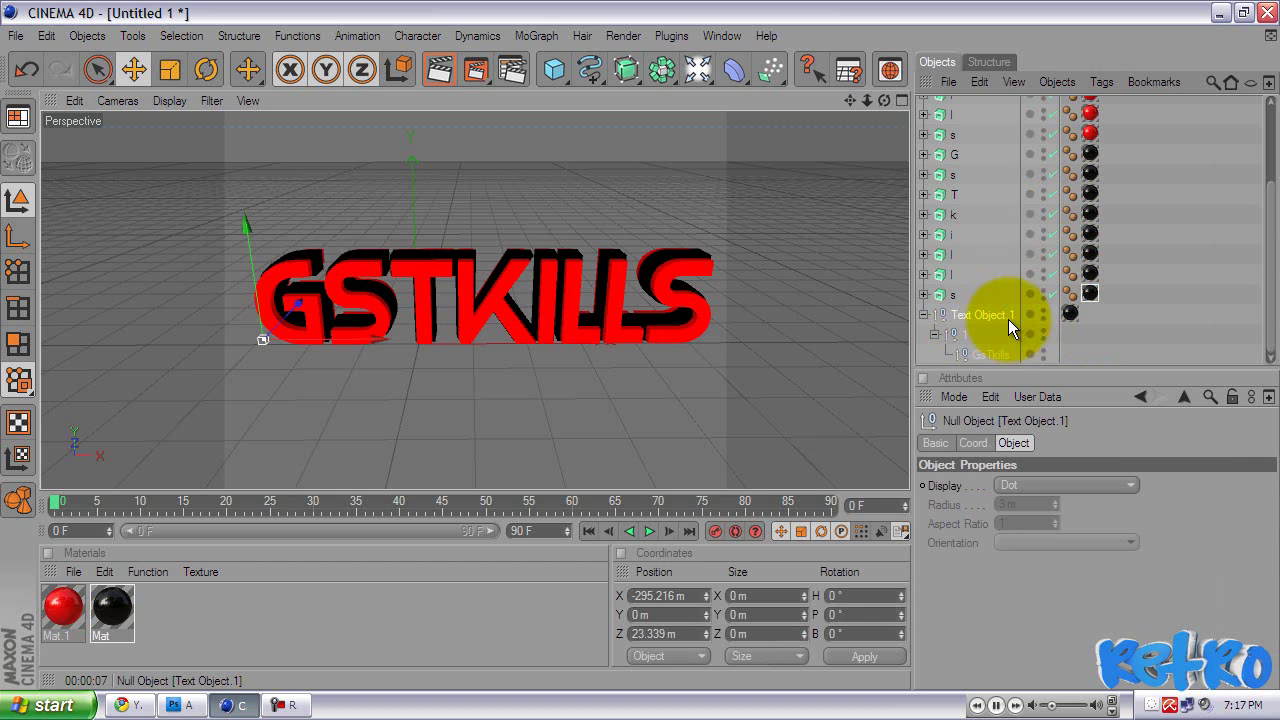
key(Delete)
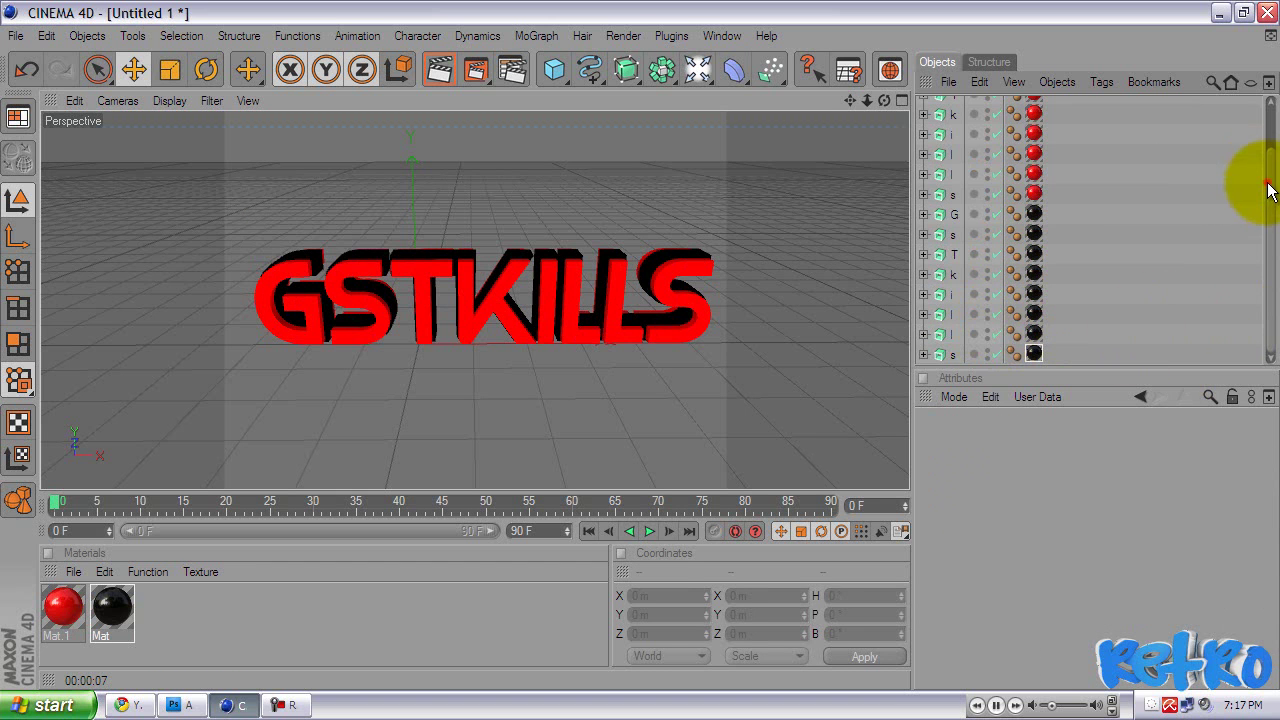
Reorder the object list so each red letter sits under its black twin: G, s, T, k, i, l, l.
scroll(1258, 130, up, 3)
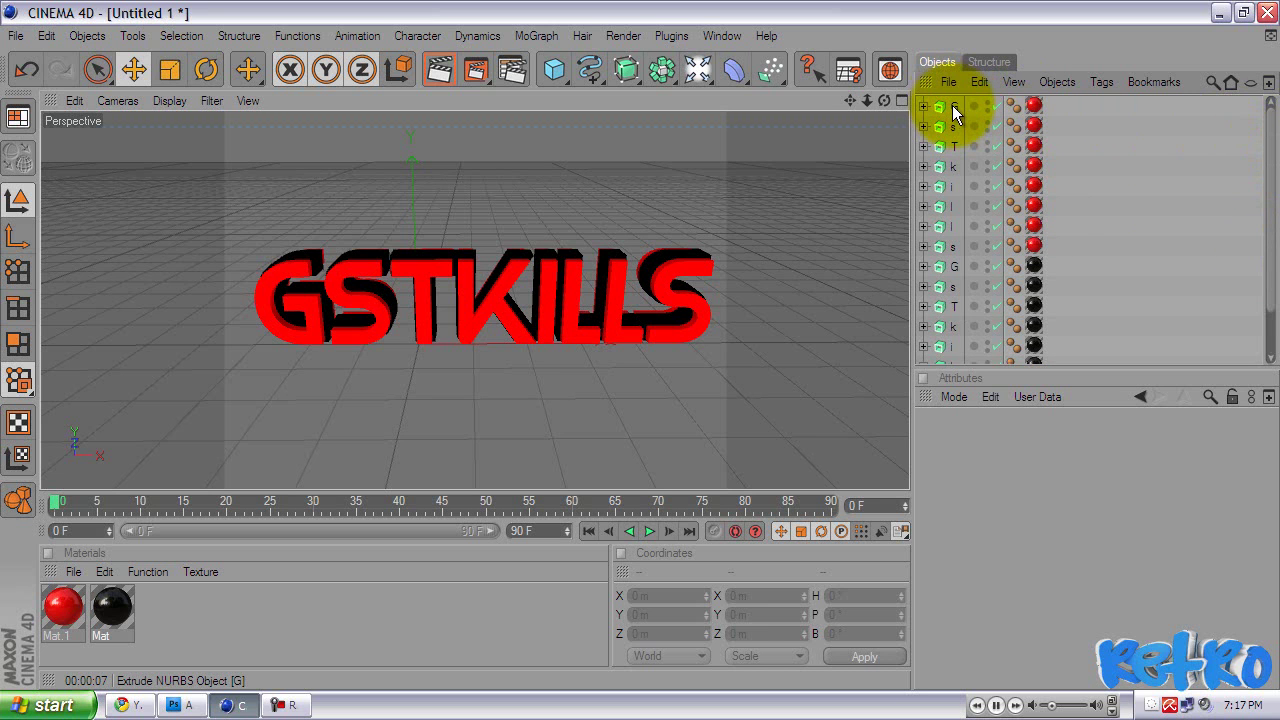
click(955, 268)
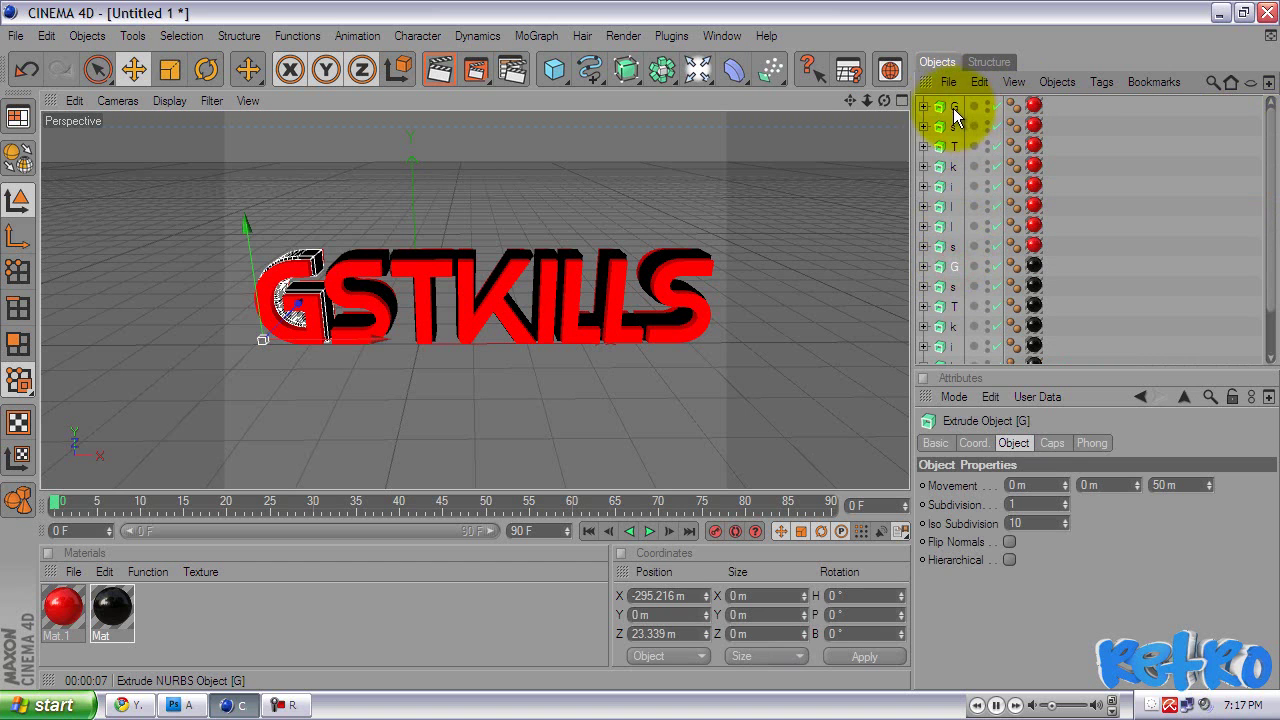
drag(952, 105, 954, 273)
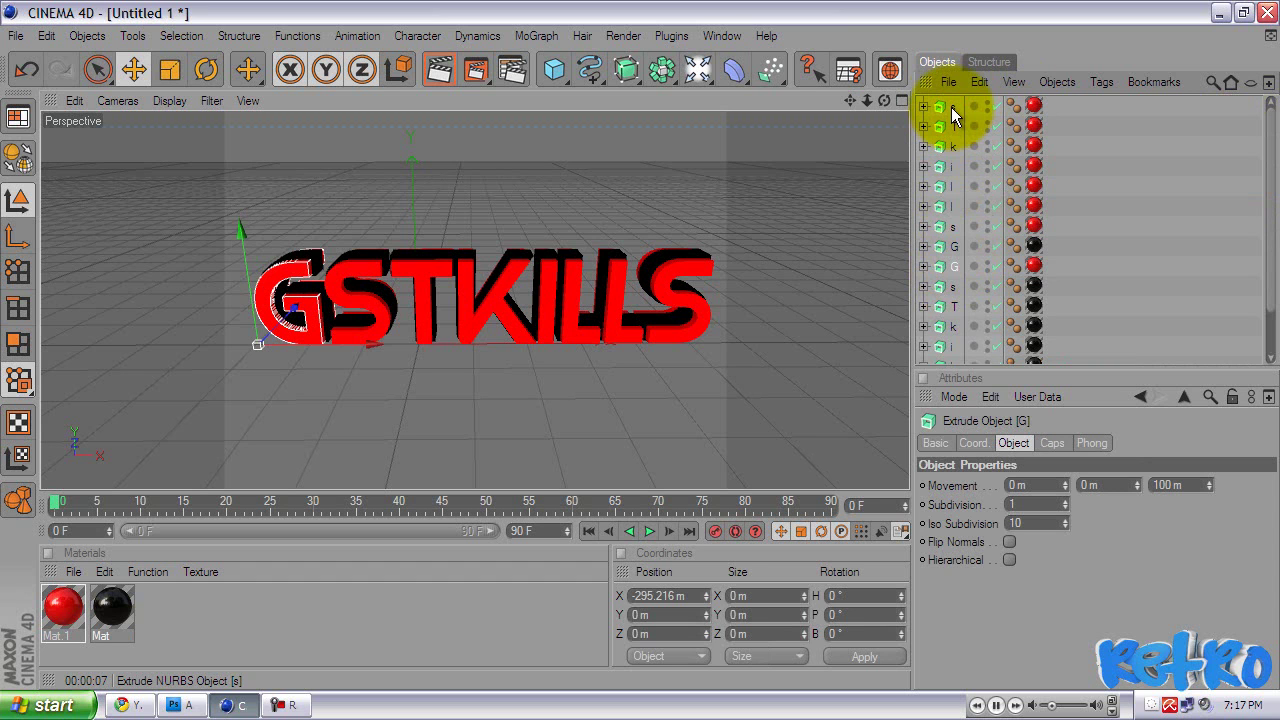
drag(951, 107, 957, 298)
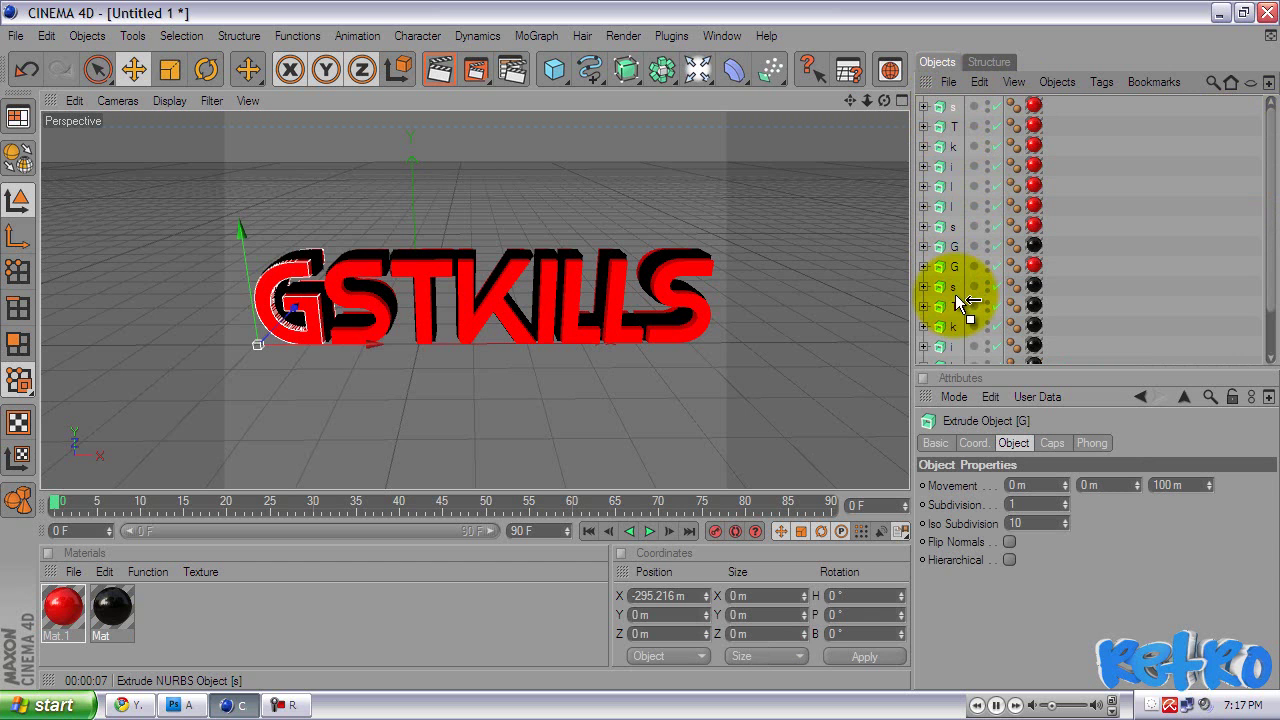
drag(957, 297, 955, 295)
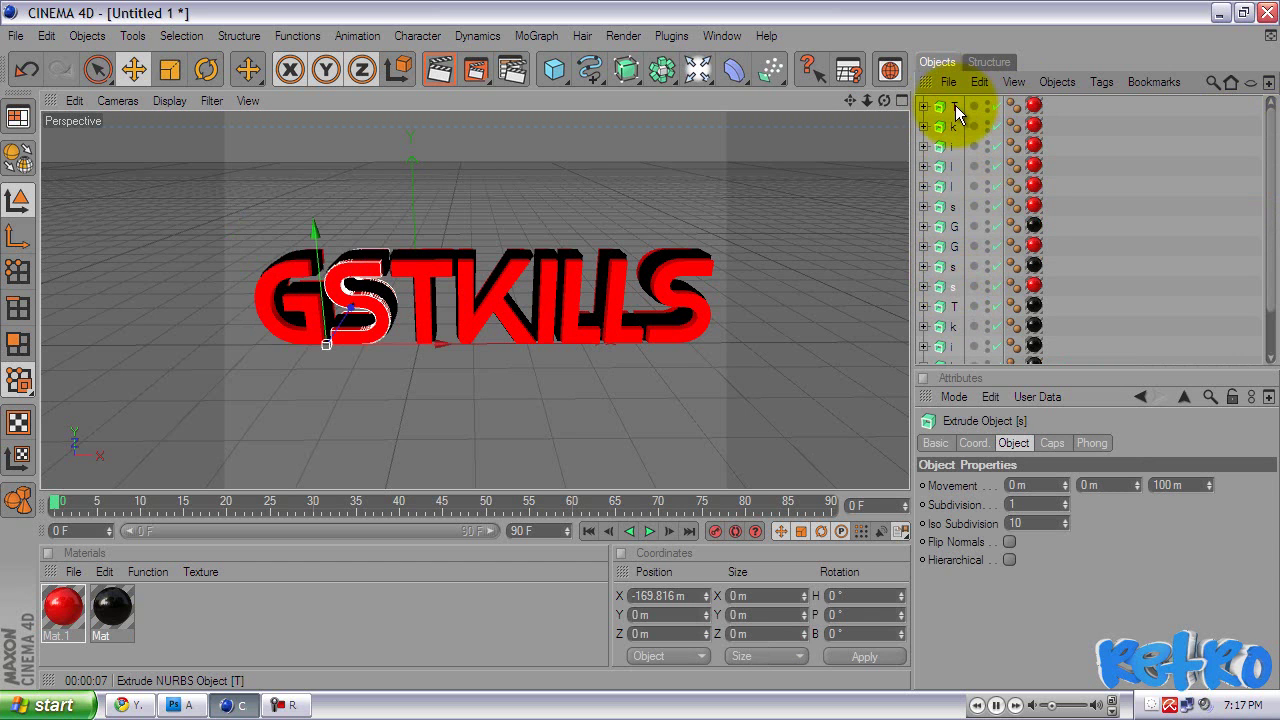
drag(955, 105, 957, 316)
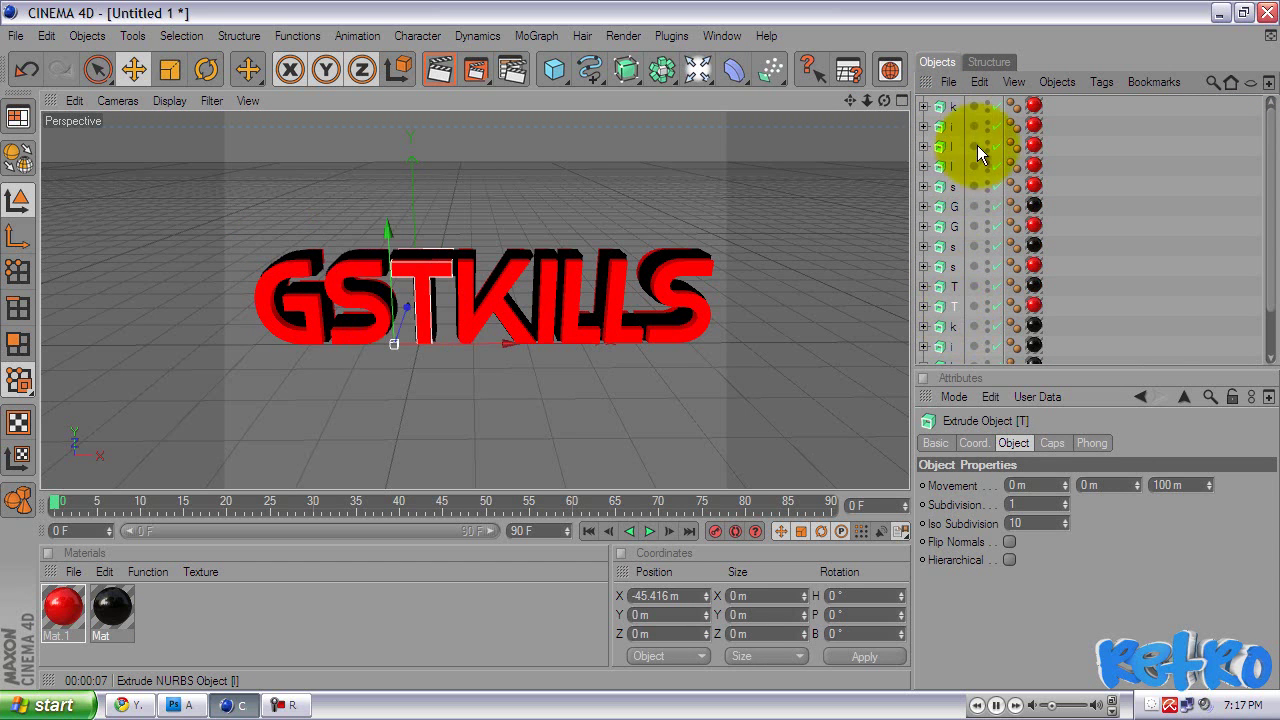
drag(955, 104, 956, 304)
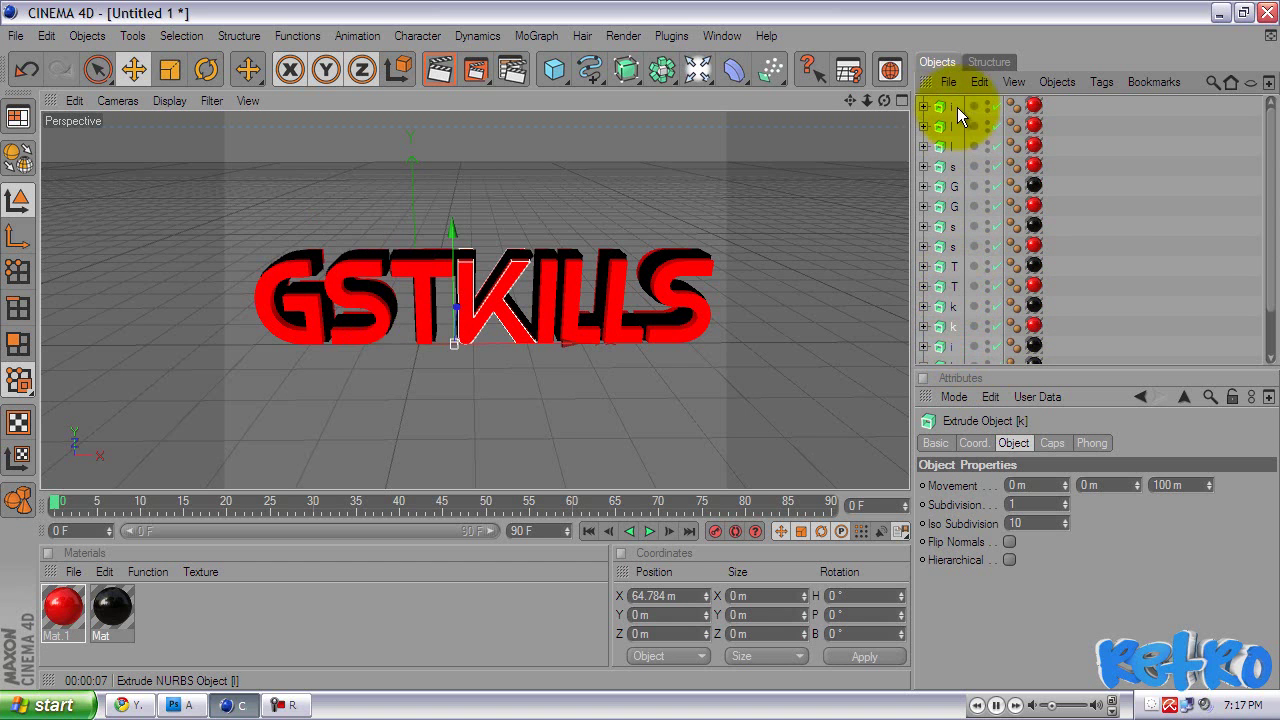
drag(947, 106, 955, 303)
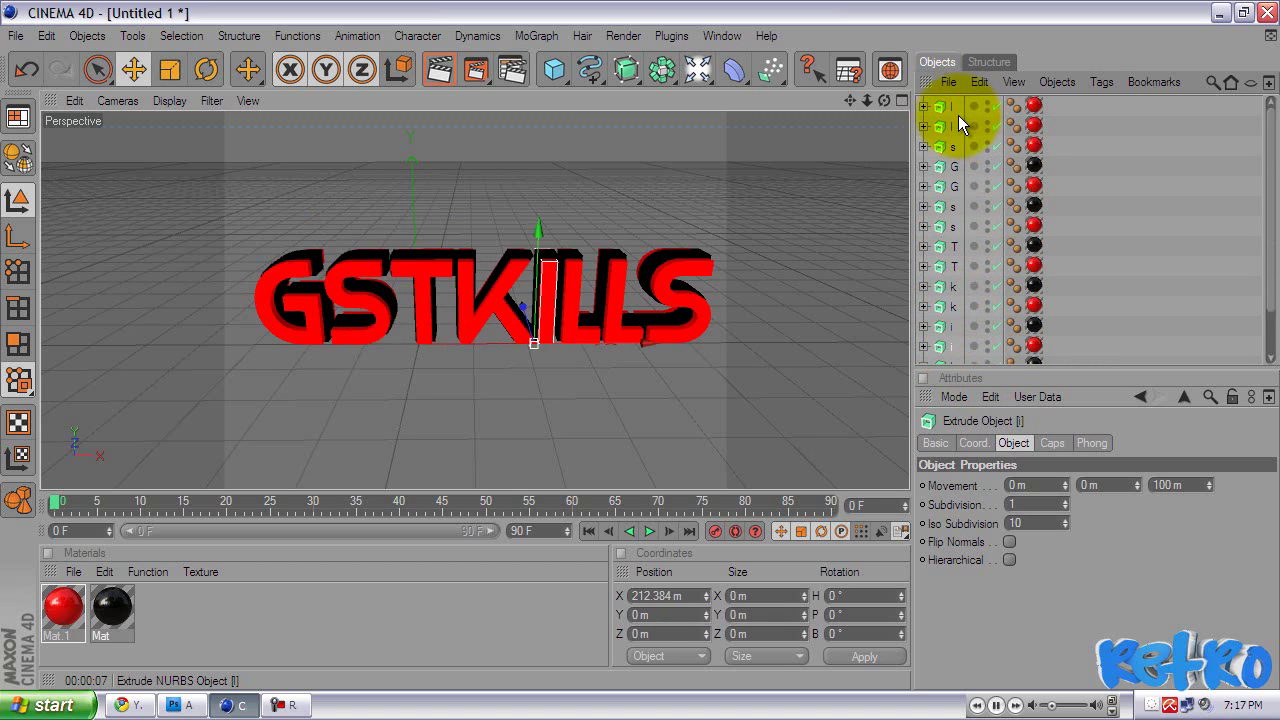
drag(951, 105, 957, 322)
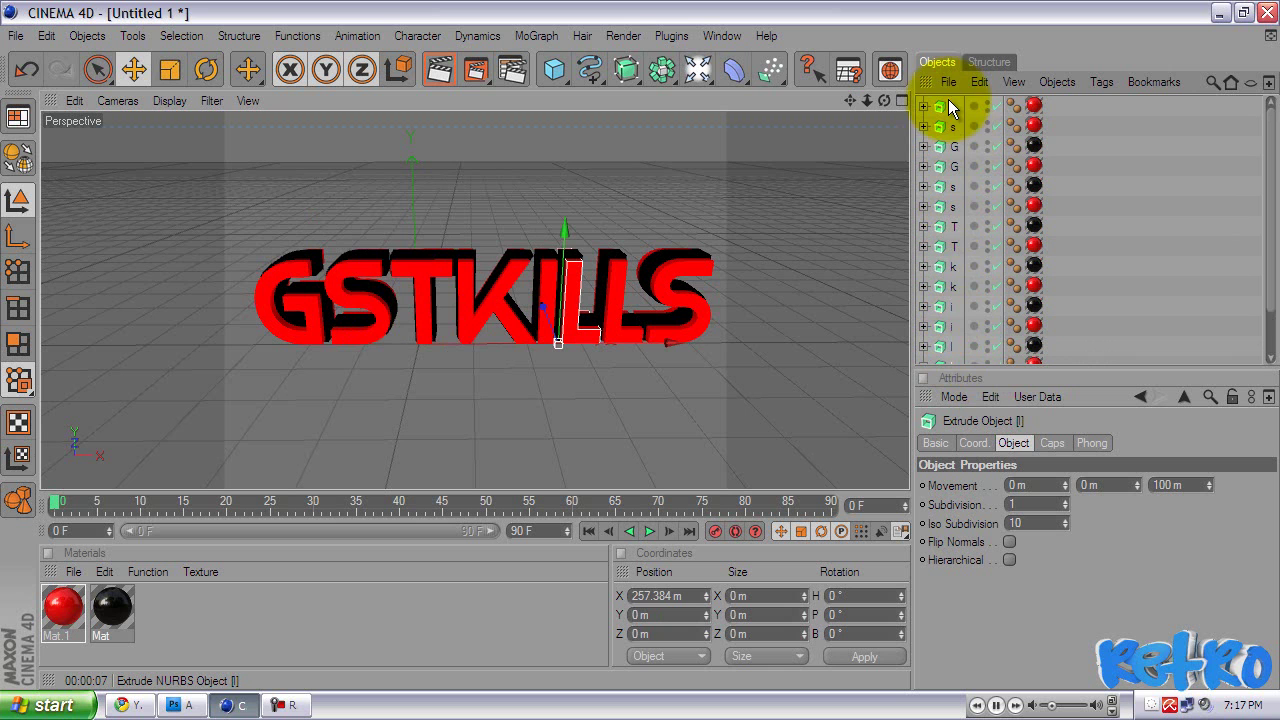
drag(950, 107, 959, 339)
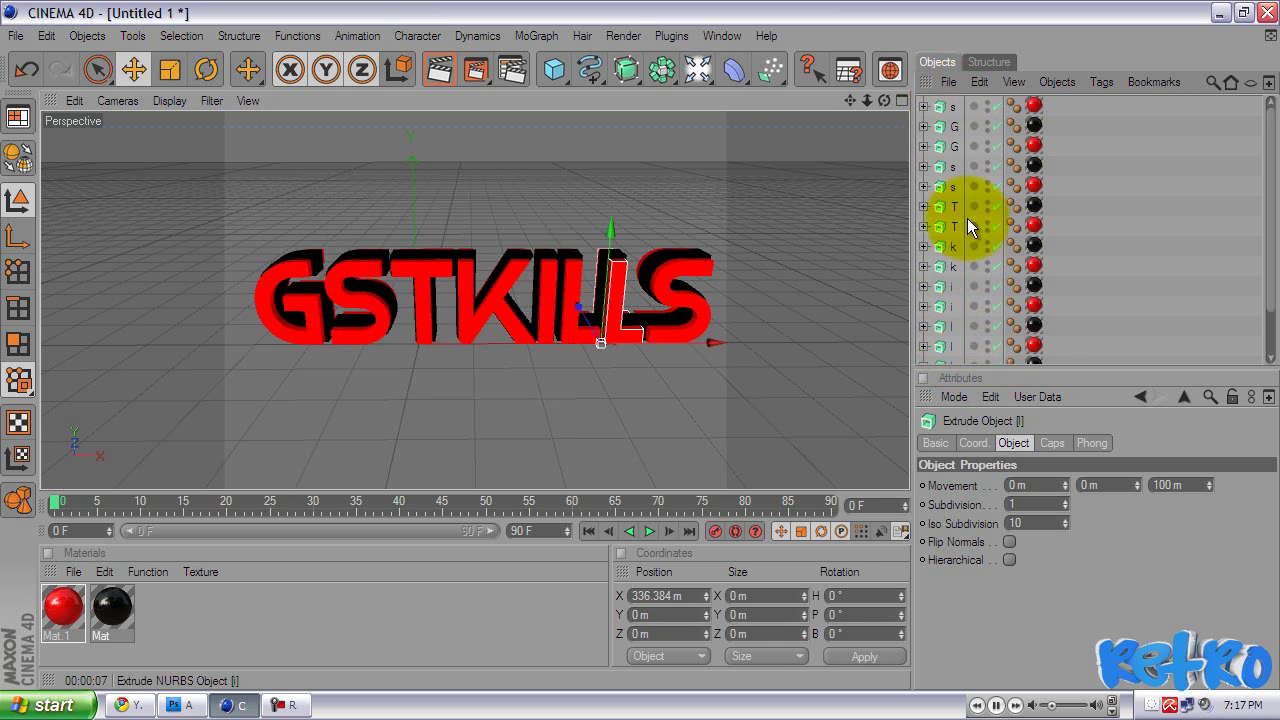
drag(950, 105, 957, 360)
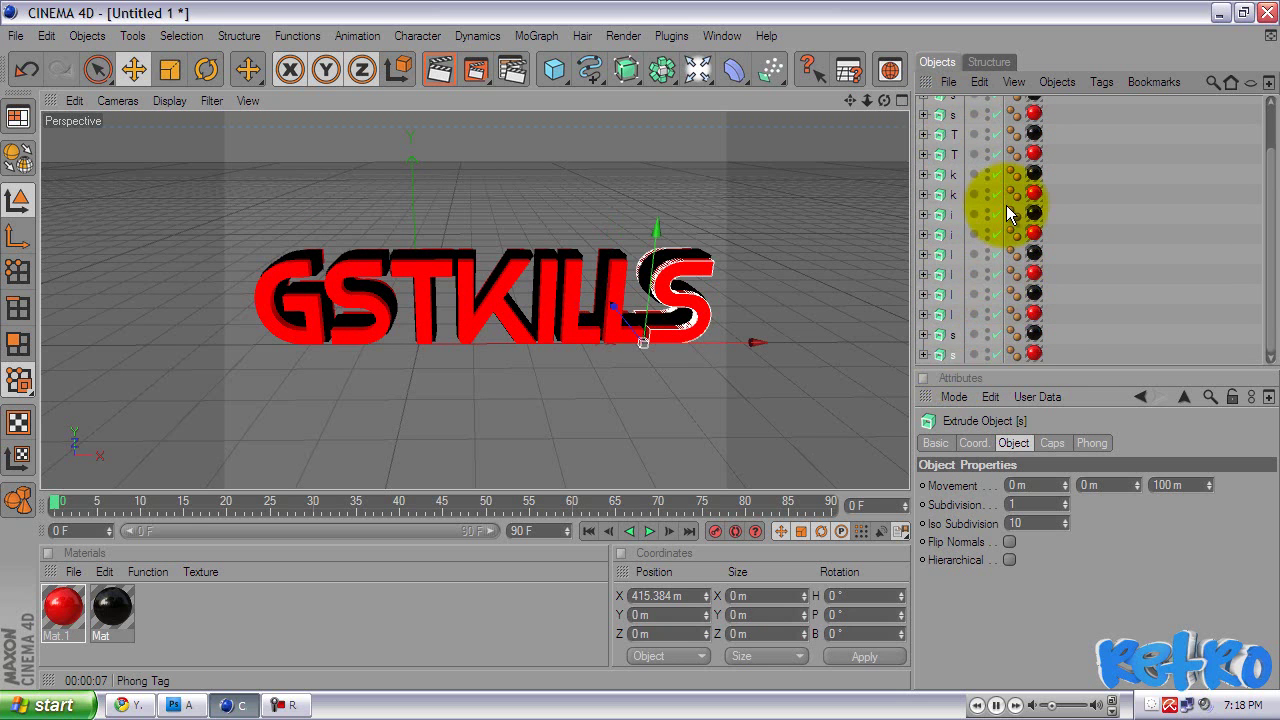
scroll(986, 181, down, 2)
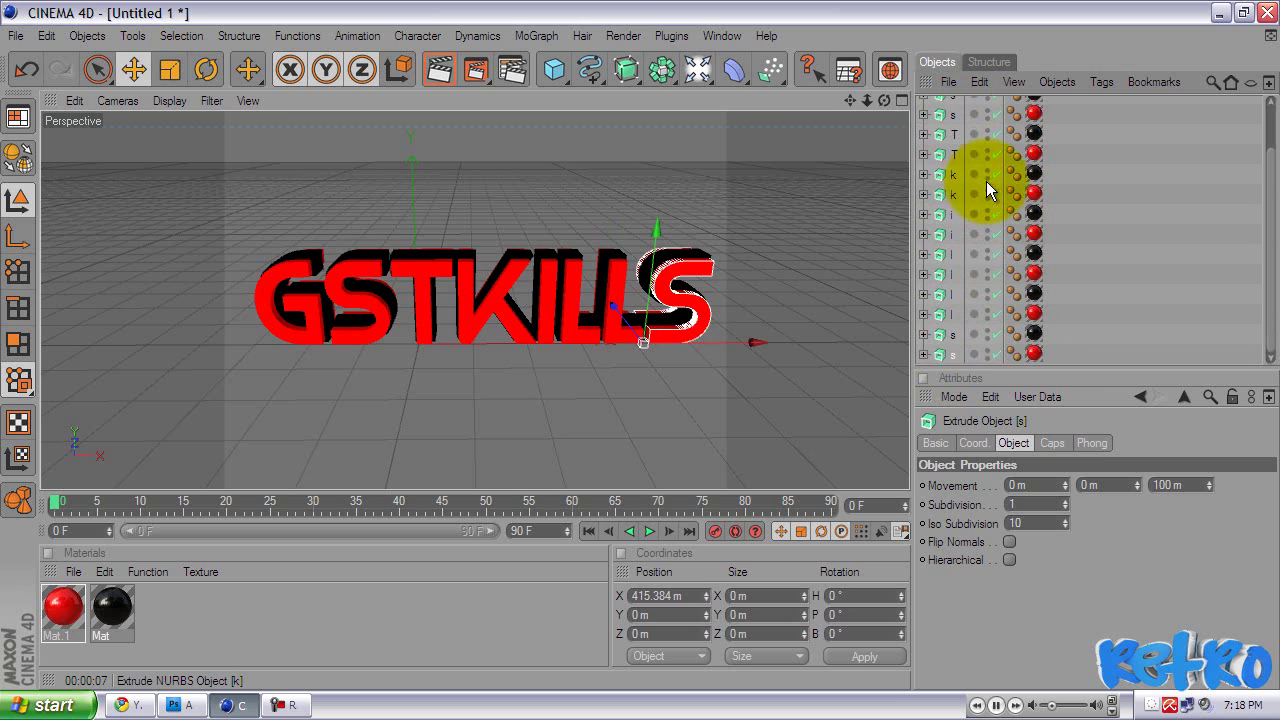
Group the final s pair and both l pairs each under its own Null Object.
key(ctrl+a)
click(955, 355)
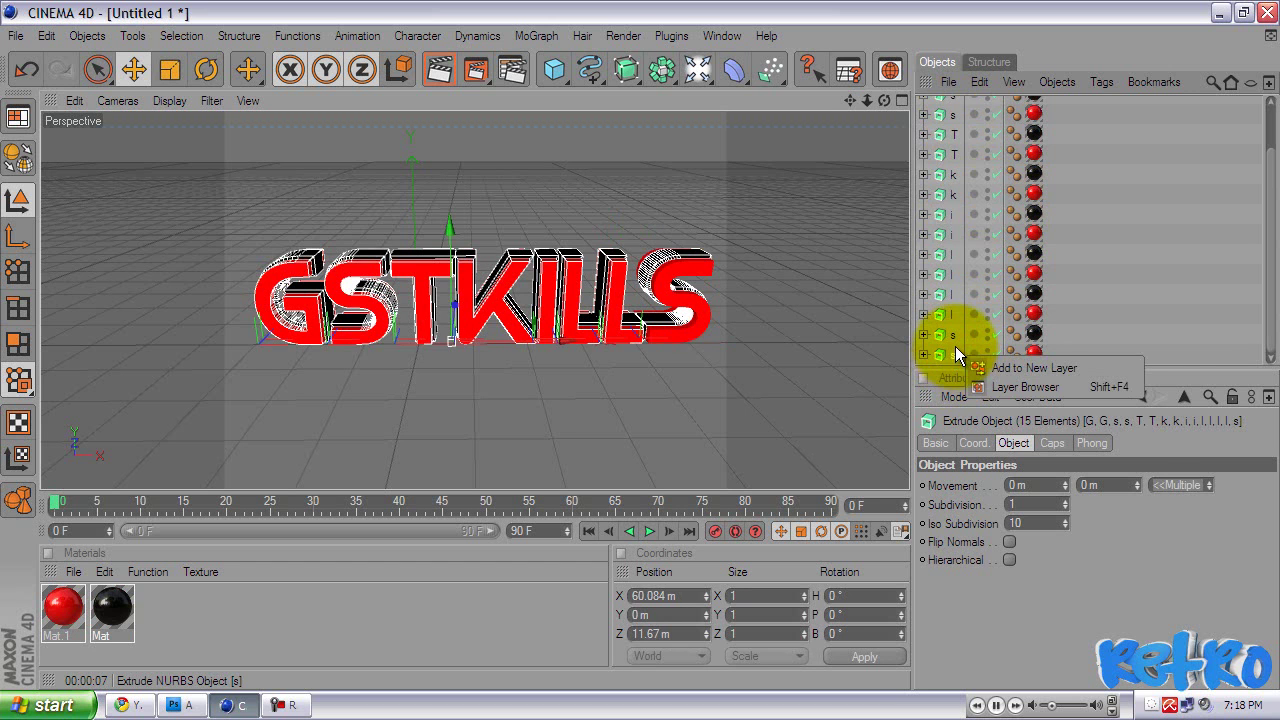
click(955, 336)
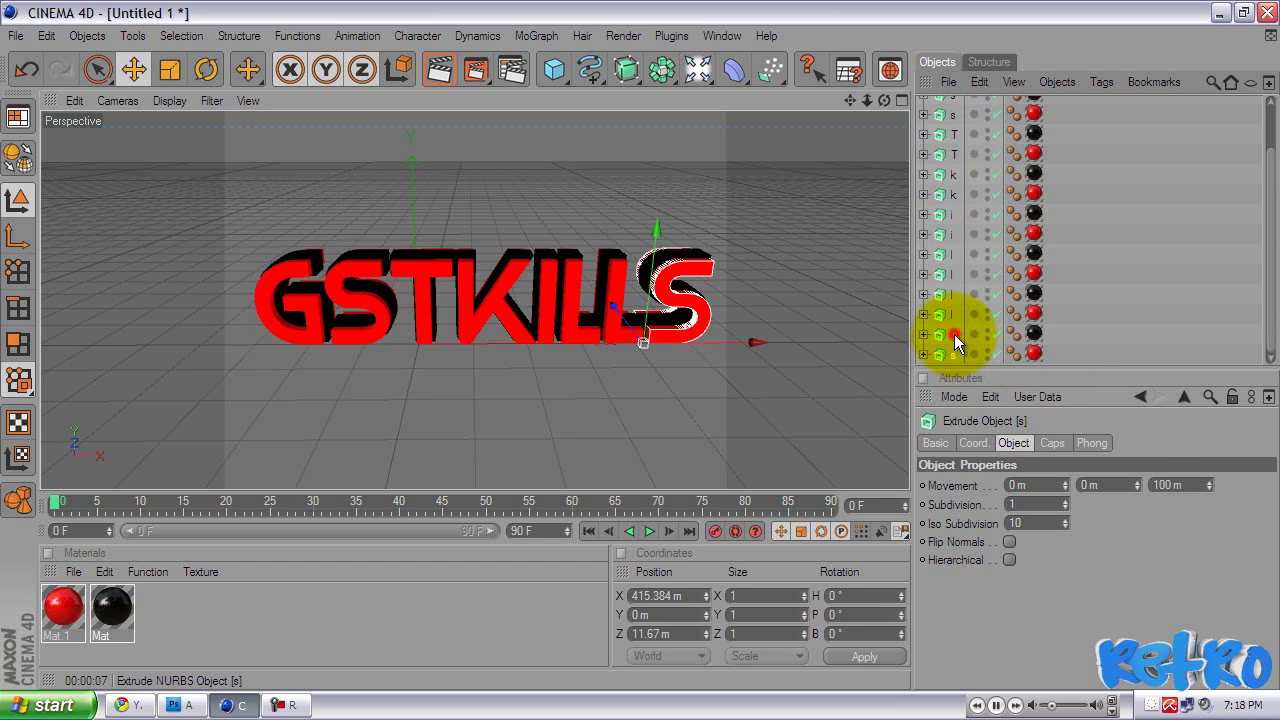
shift+click(954, 335)
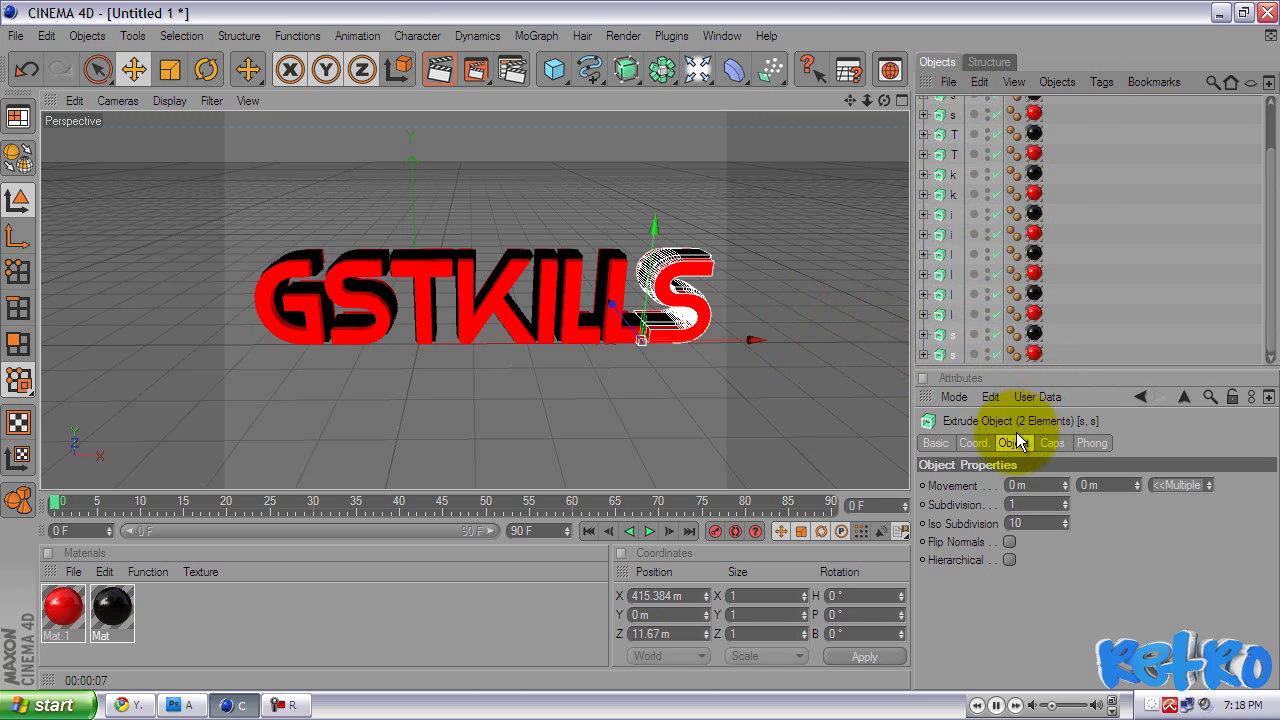
key(alt+g)
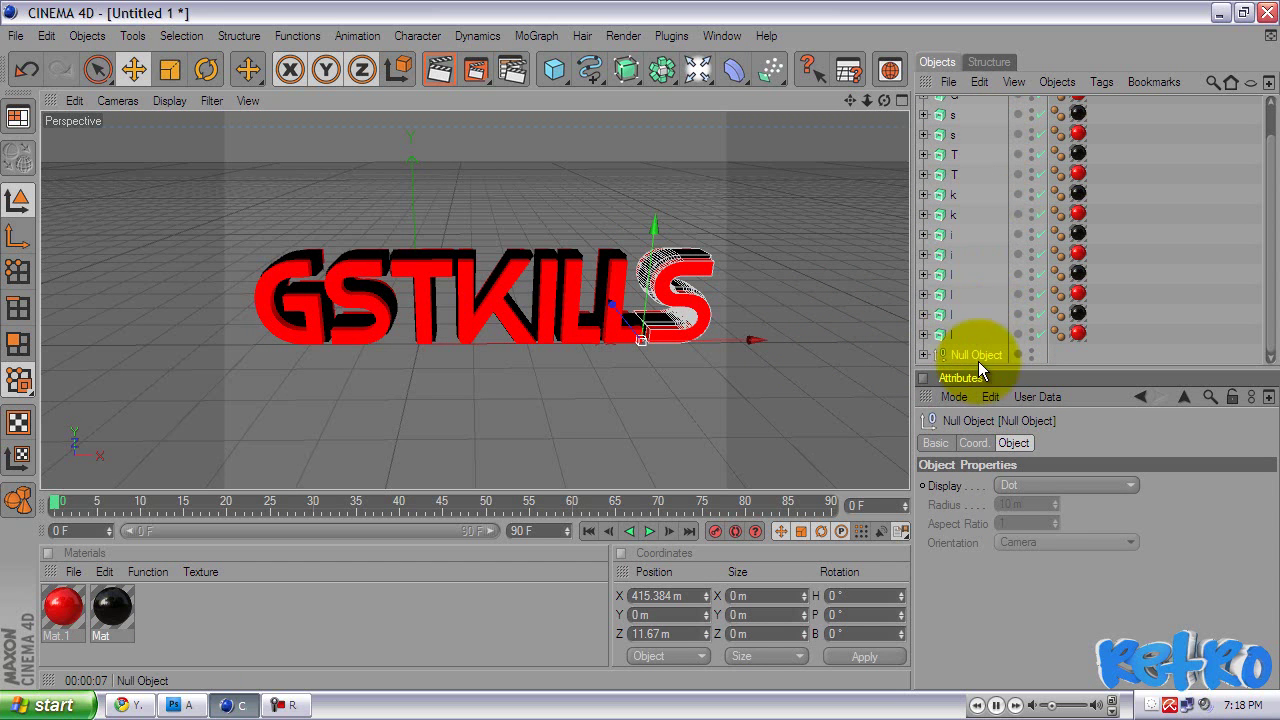
drag(977, 336, 946, 313)
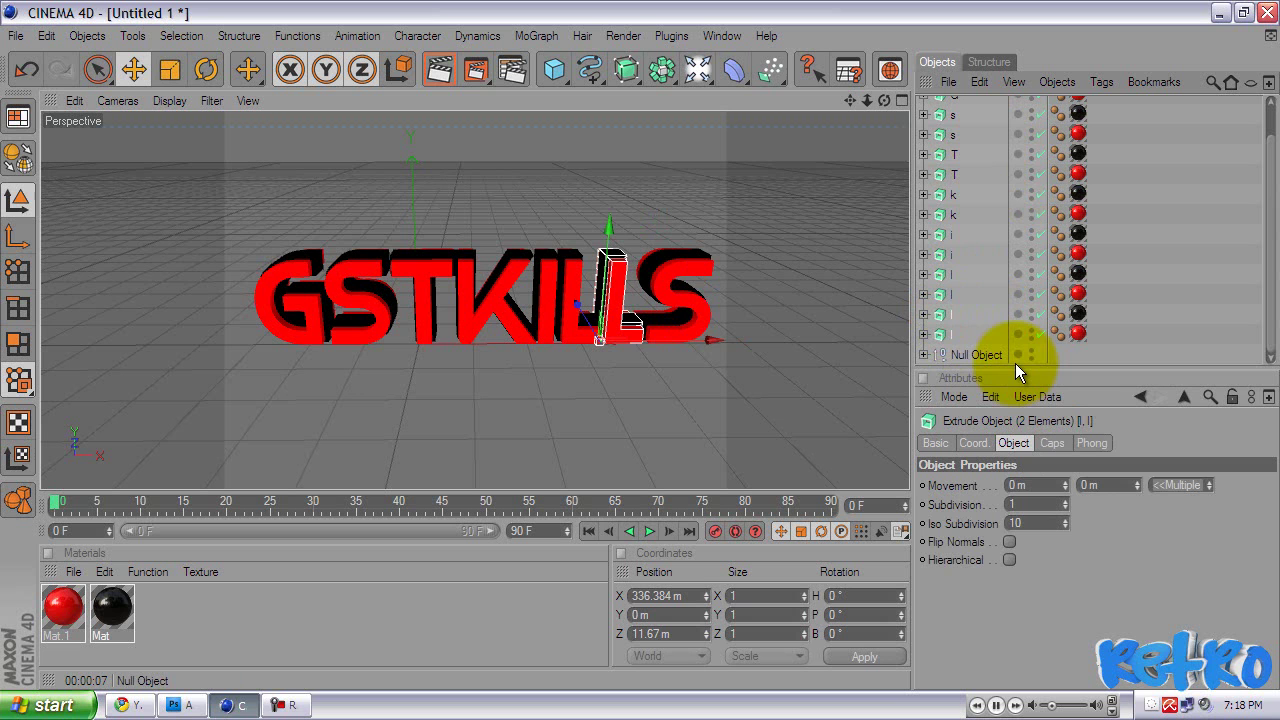
key(alt+g)
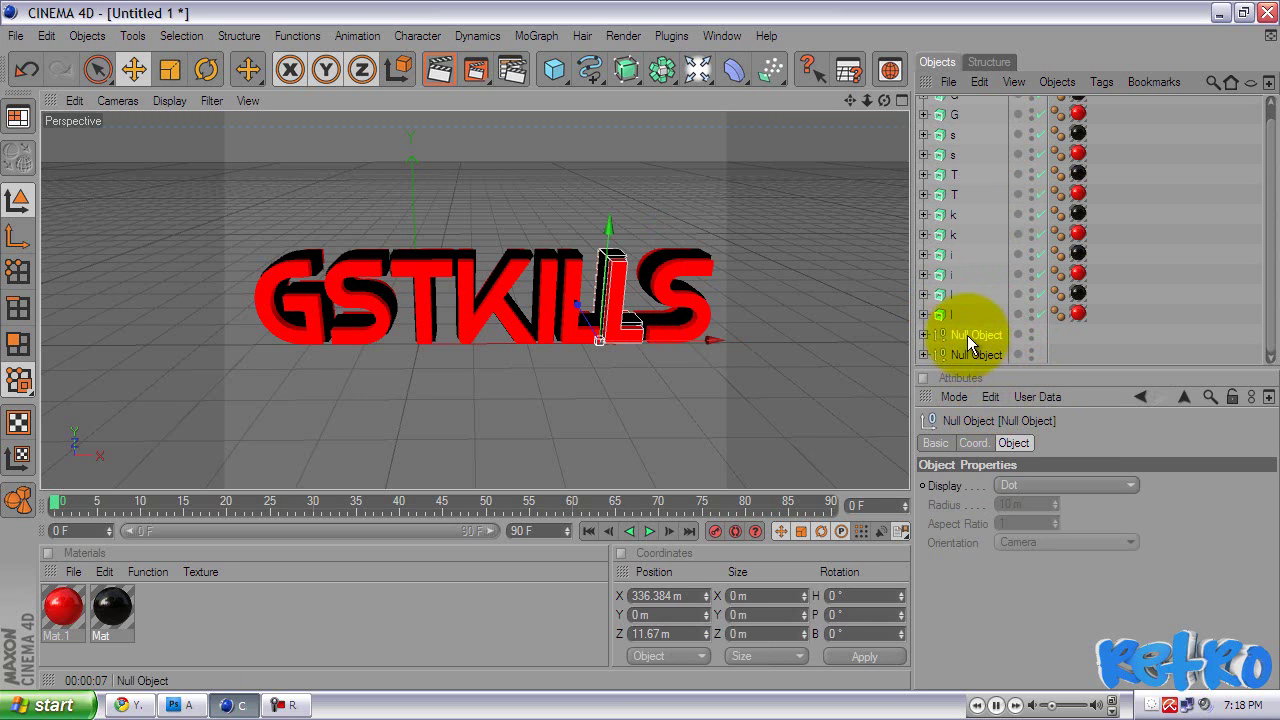
drag(967, 335, 975, 313)
key(ctrl+z)
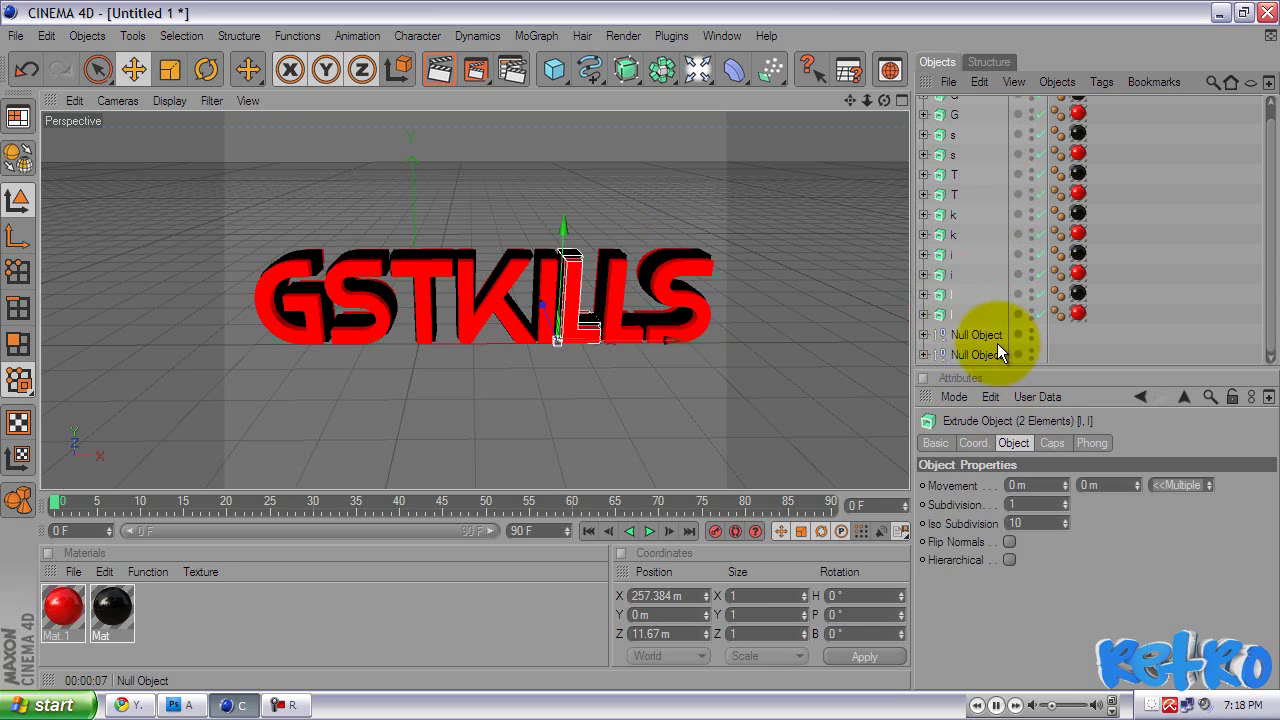
key(alt+g)
Group the i, k and T letter pairs each under a Null Object with Alt+G.
click(951, 266)
shift+click(967, 286)
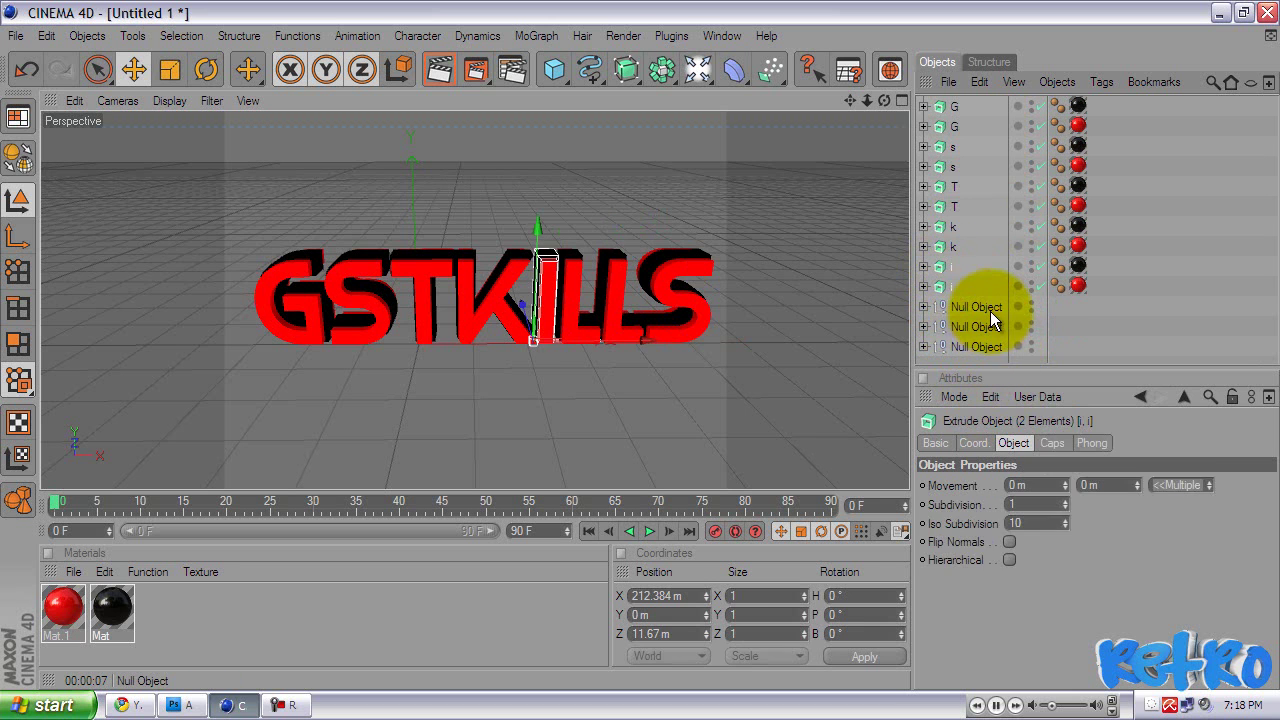
key(alt+g)
drag(977, 267, 951, 223)
key(alt+g)
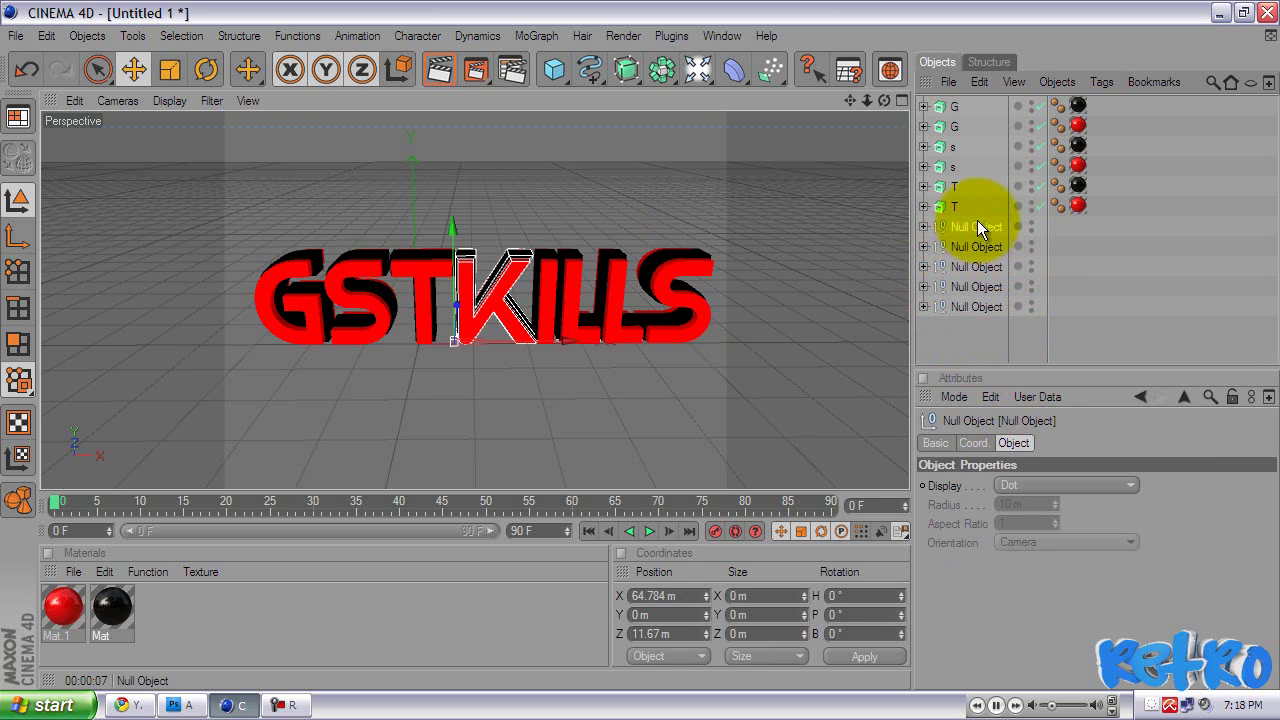
click(950, 206)
shift+click(944, 186)
key(alt+g)
Group the first s pair and the G pair into their own Null Objects.
click(978, 166)
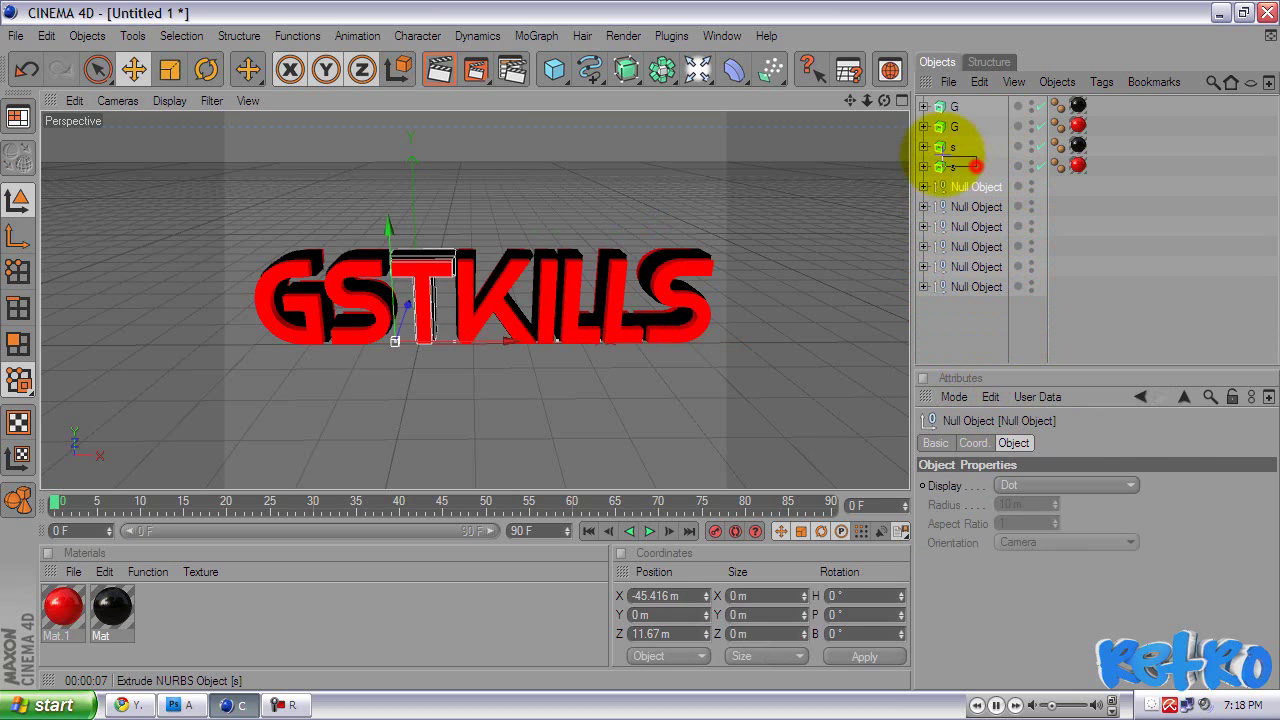
shift+click(975, 146)
key(alt+g)
click(954, 126)
shift+click(951, 107)
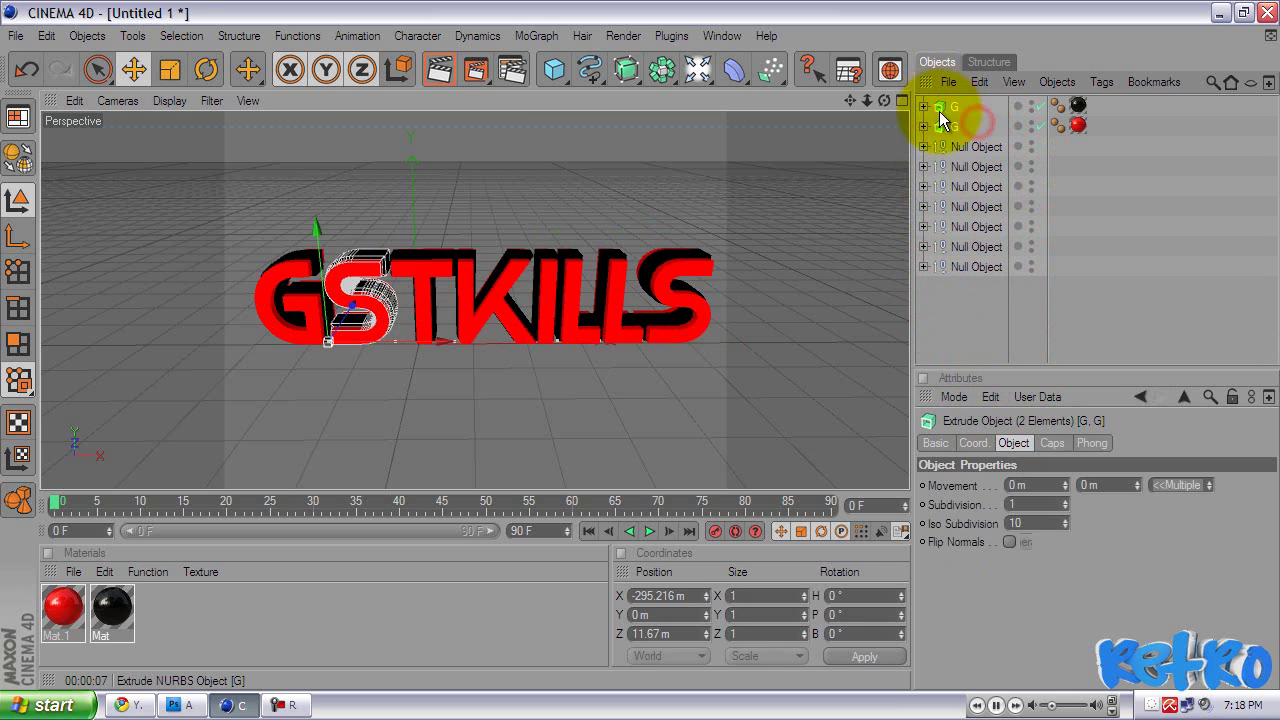
key(alt+g)
click(682, 204)
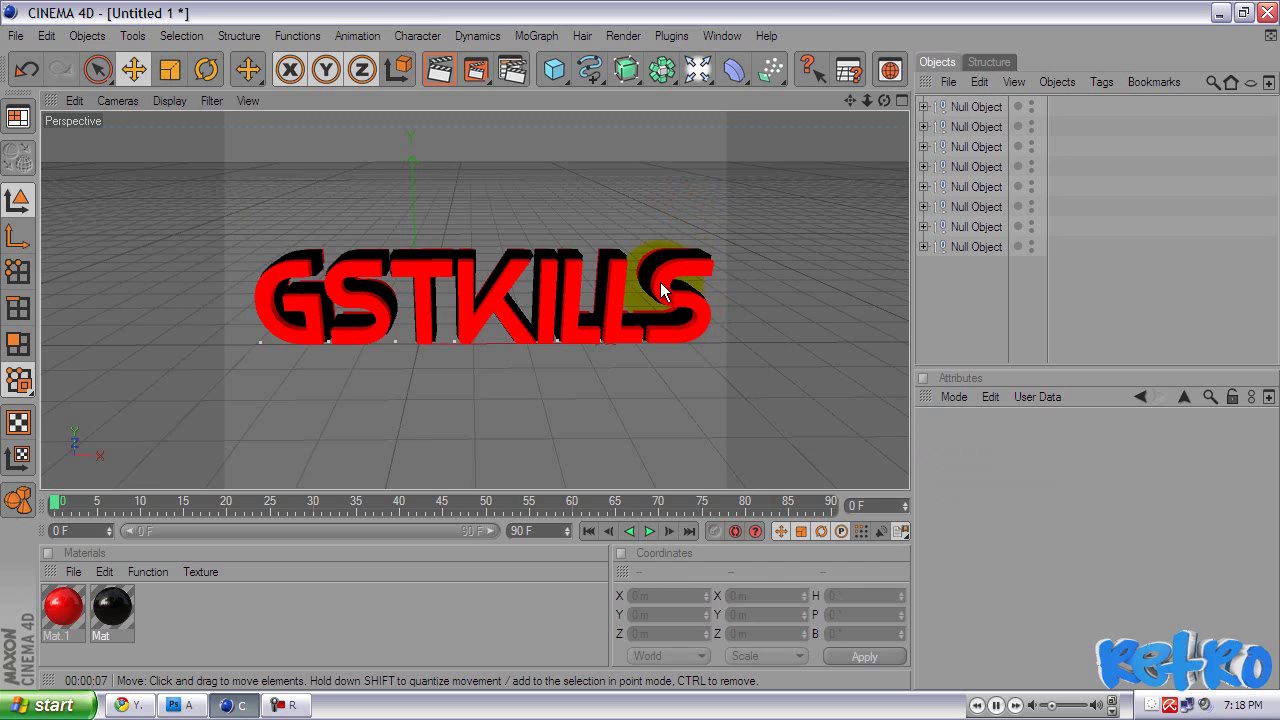
alt+drag(651, 345, 635, 343)
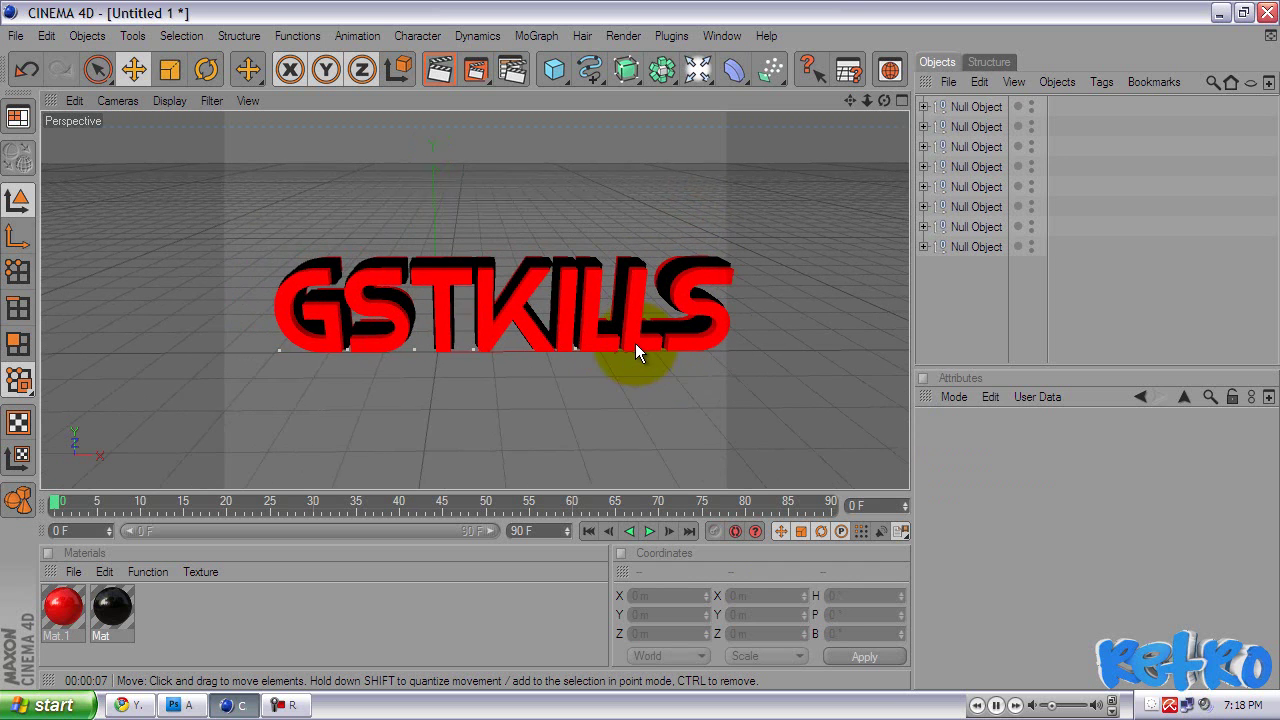
click(960, 107)
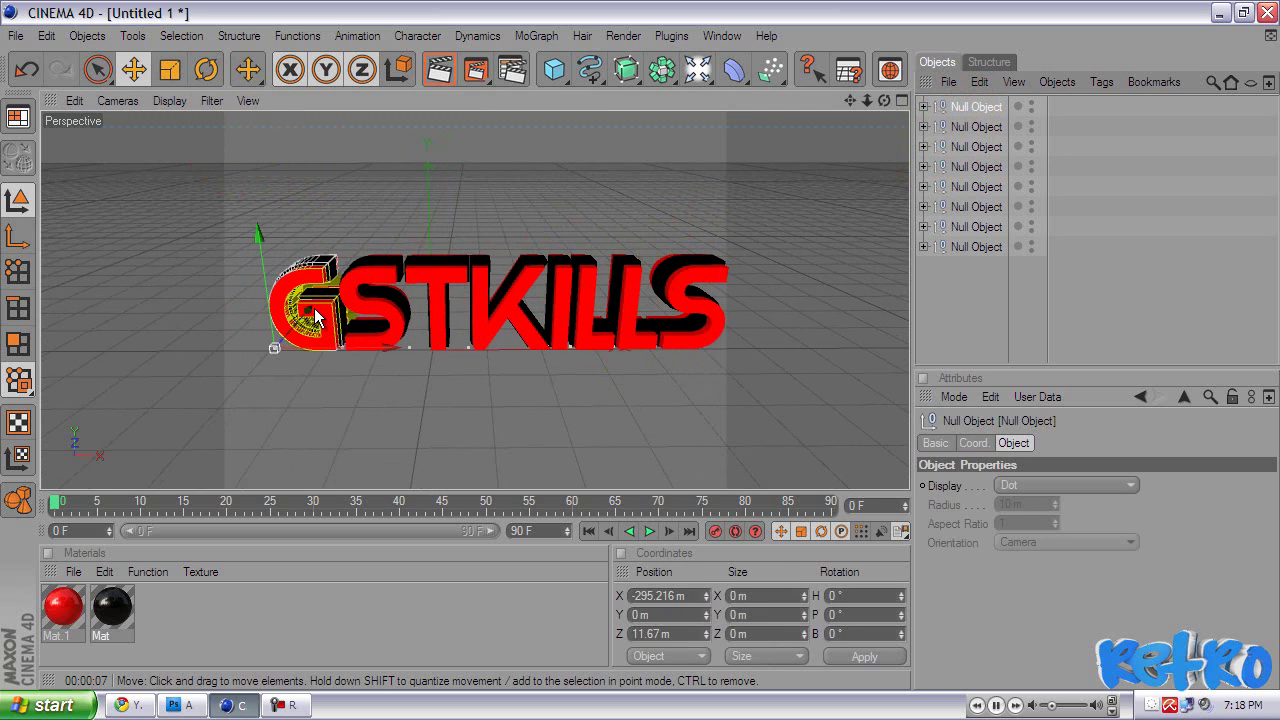
drag(381, 332, 616, 346)
key(ctrl+z)
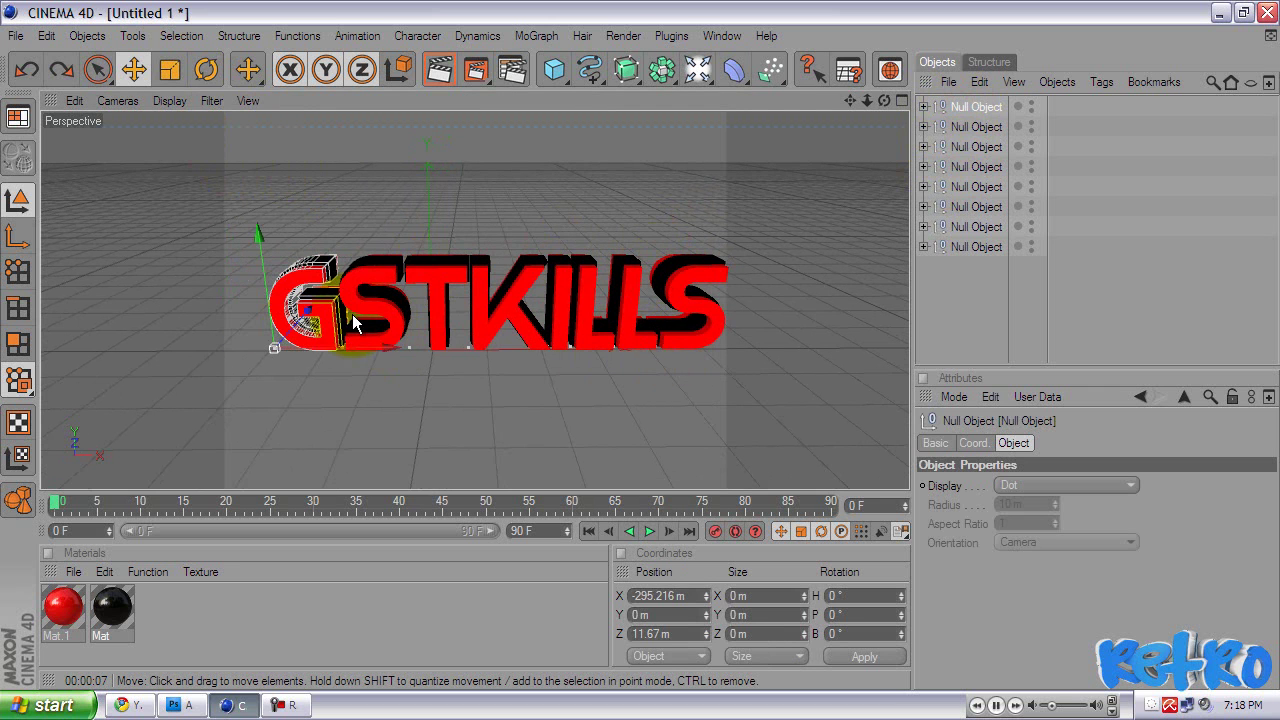
click(374, 391)
click(329, 318)
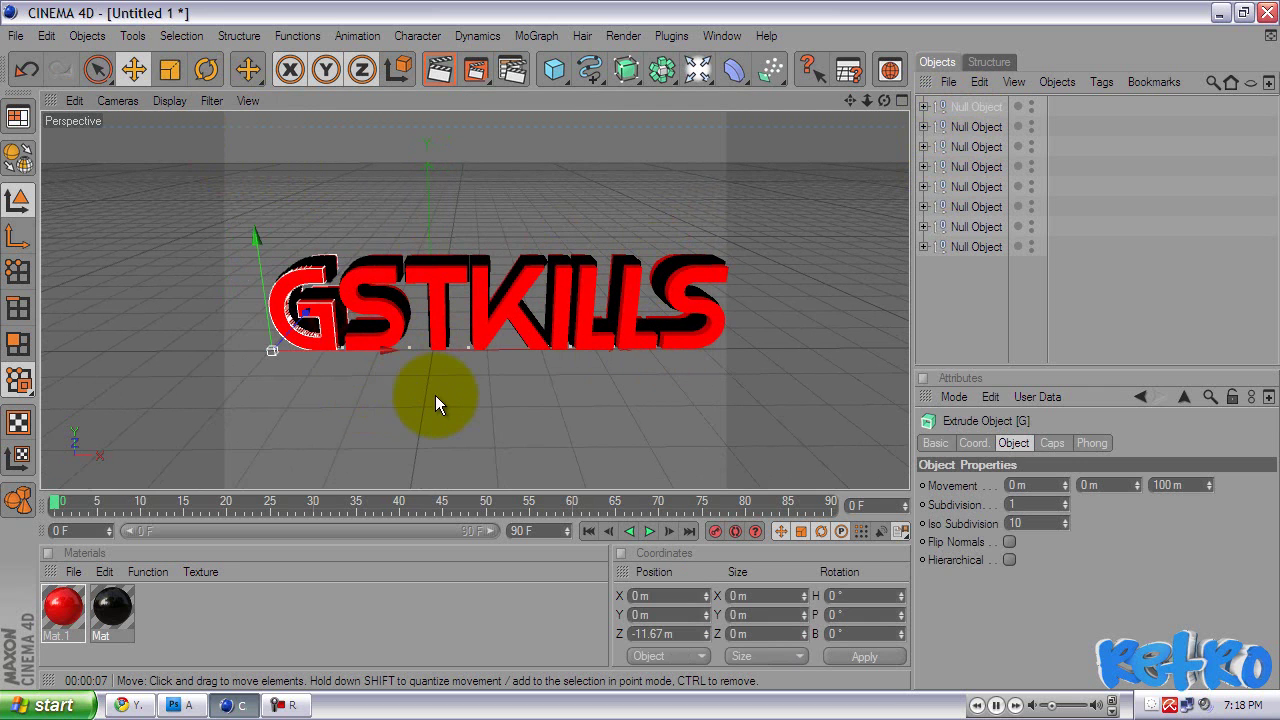
click(437, 395)
click(976, 107)
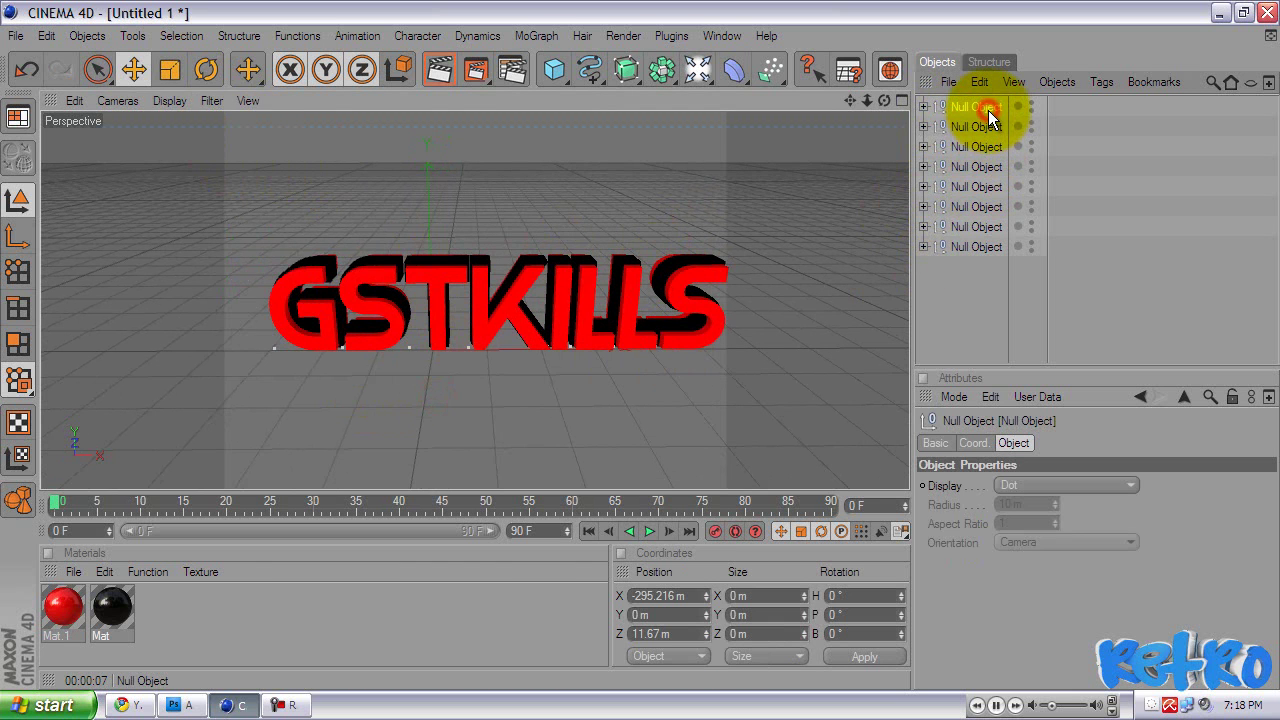
drag(388, 345, 740, 330)
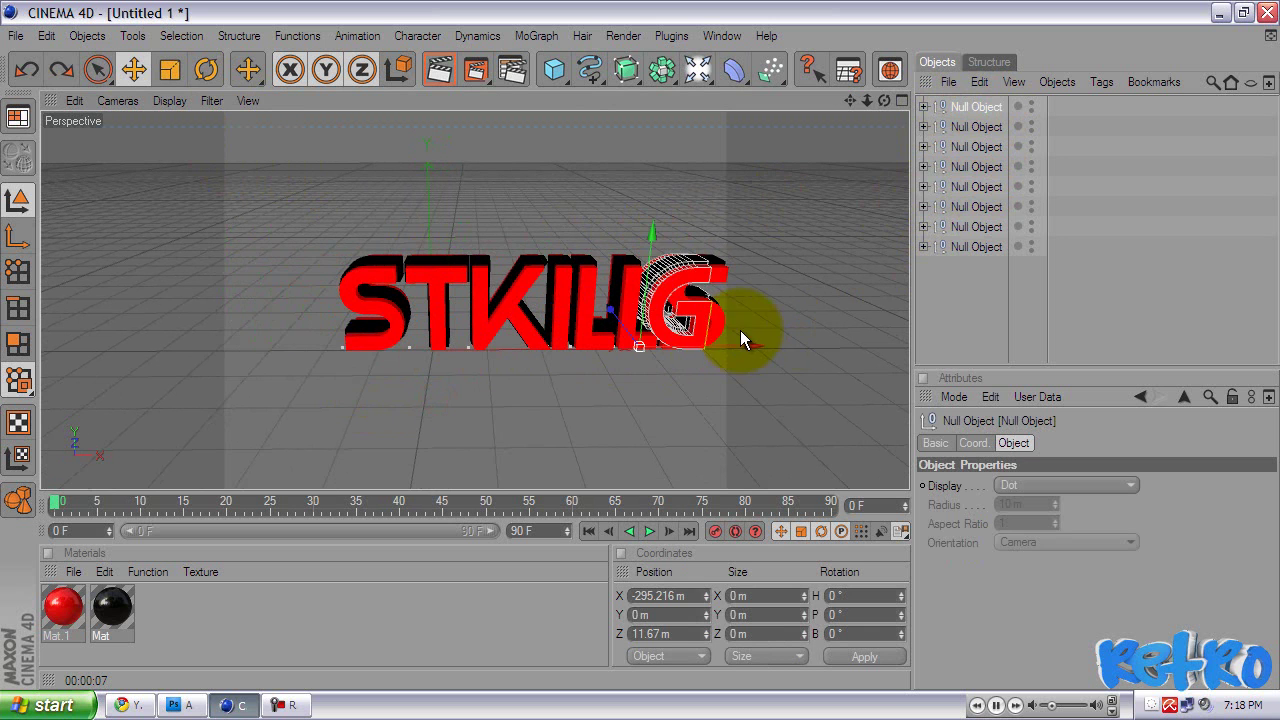
key(ctrl+z)
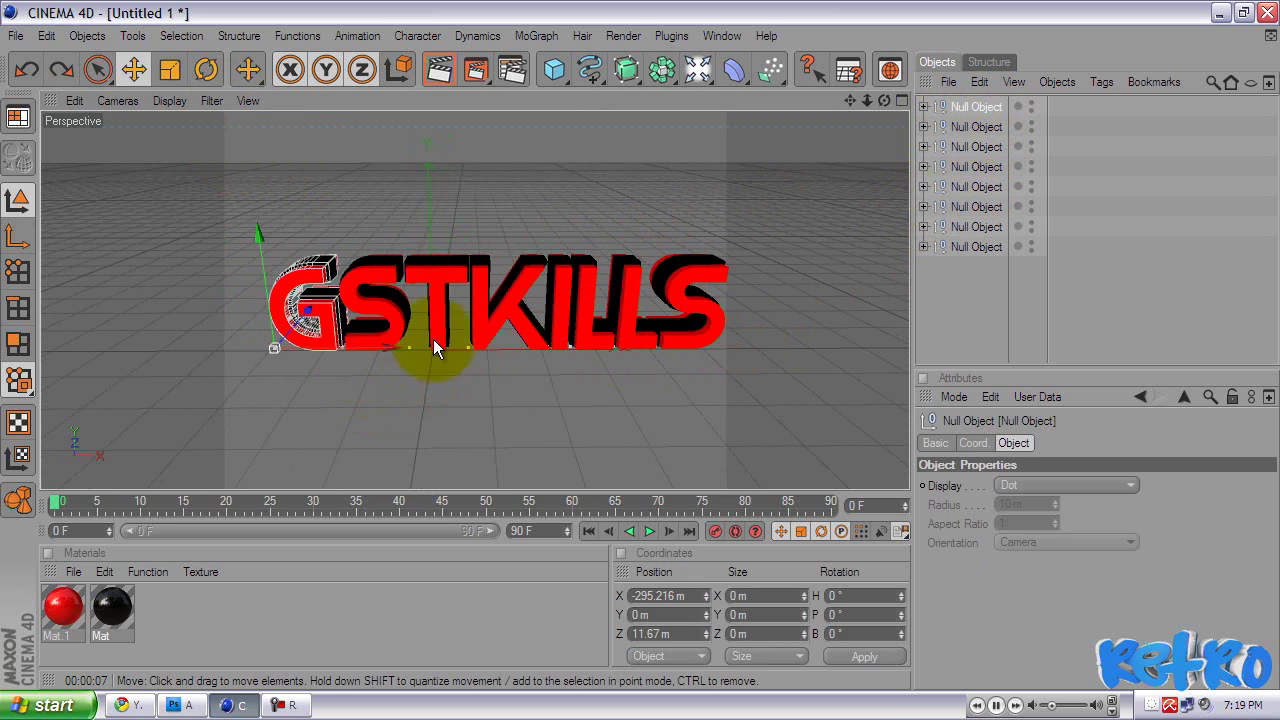
click(981, 110)
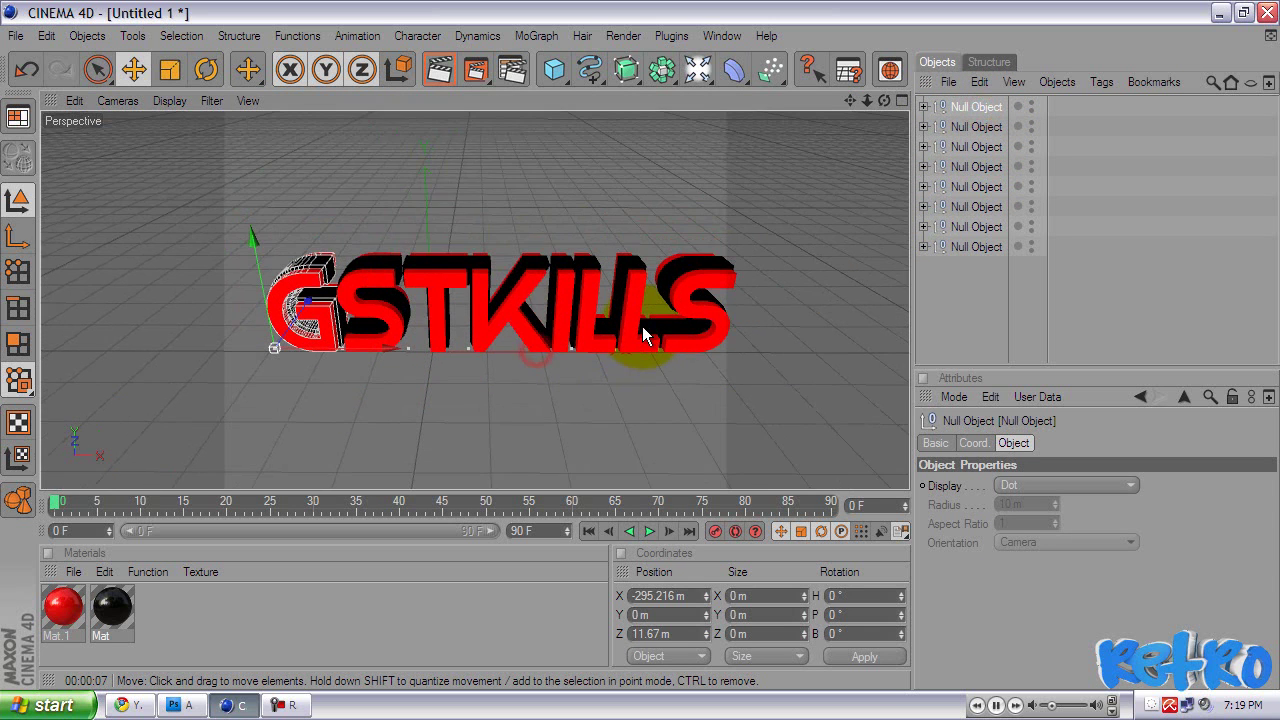
Rotate the G group about 27° on heading and shift it off the text baseline.
click(204, 69)
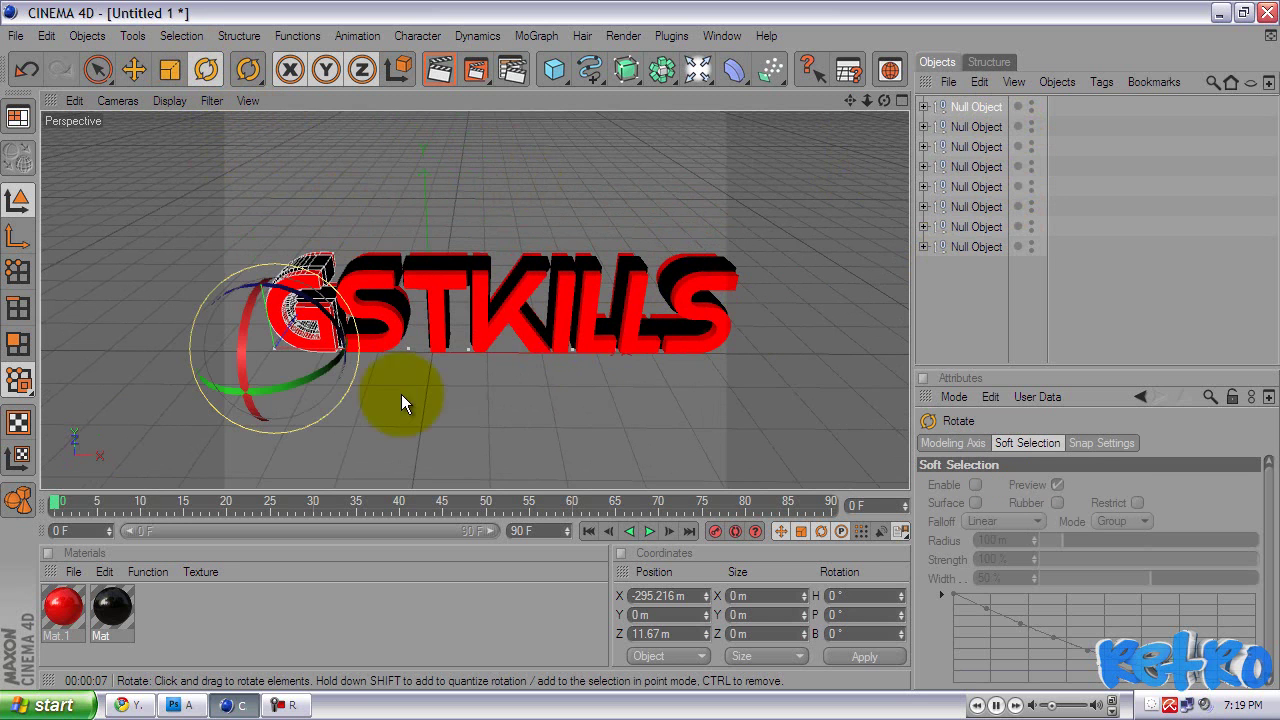
drag(294, 391, 308, 362)
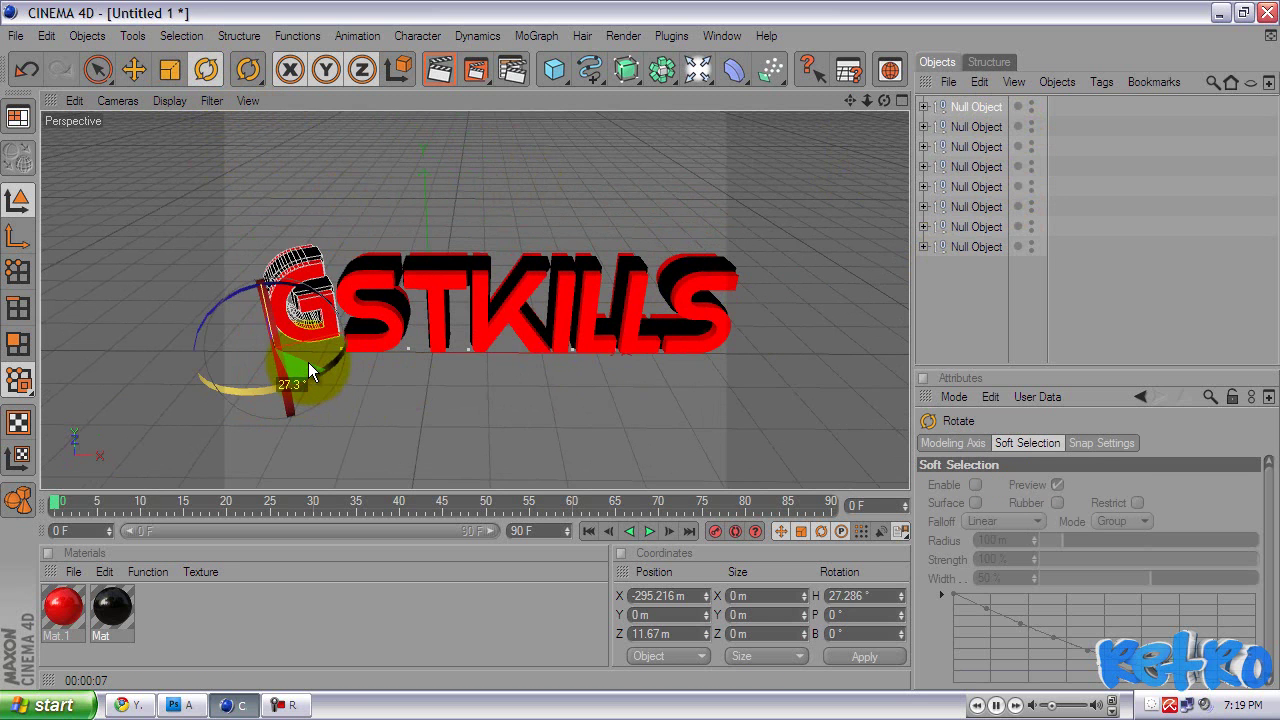
click(133, 69)
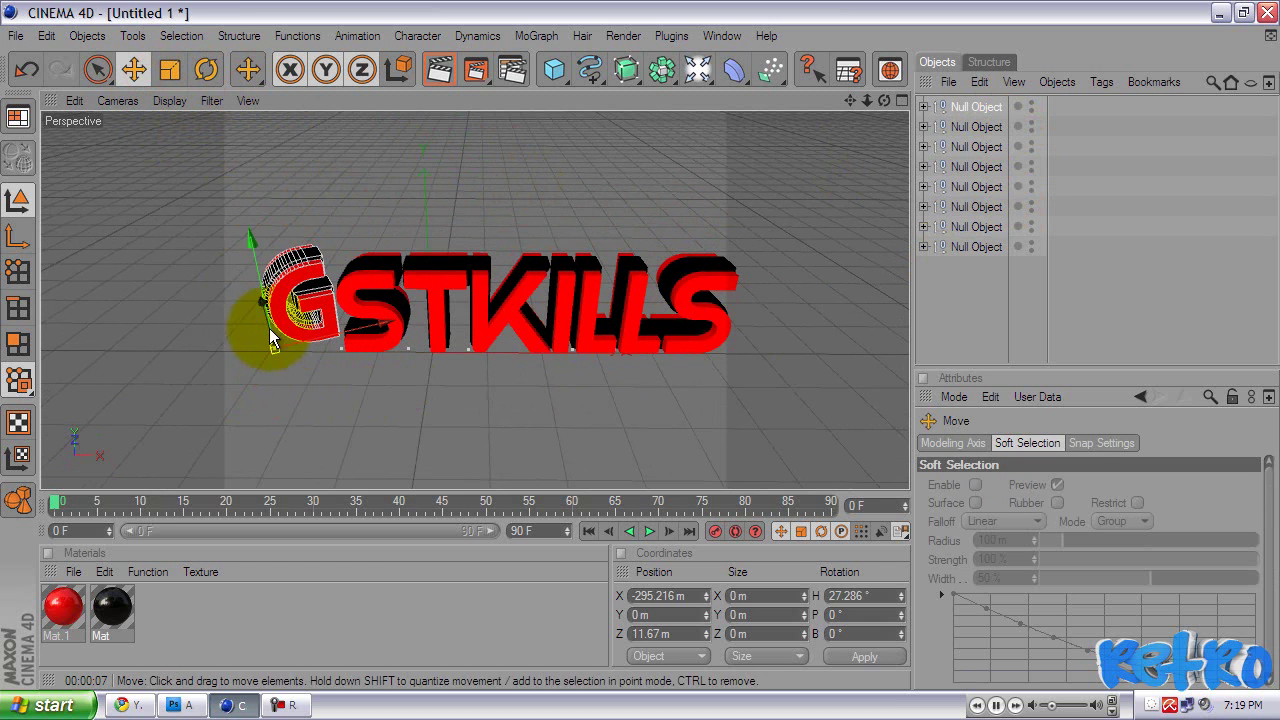
alt+drag(248, 319, 628, 350)
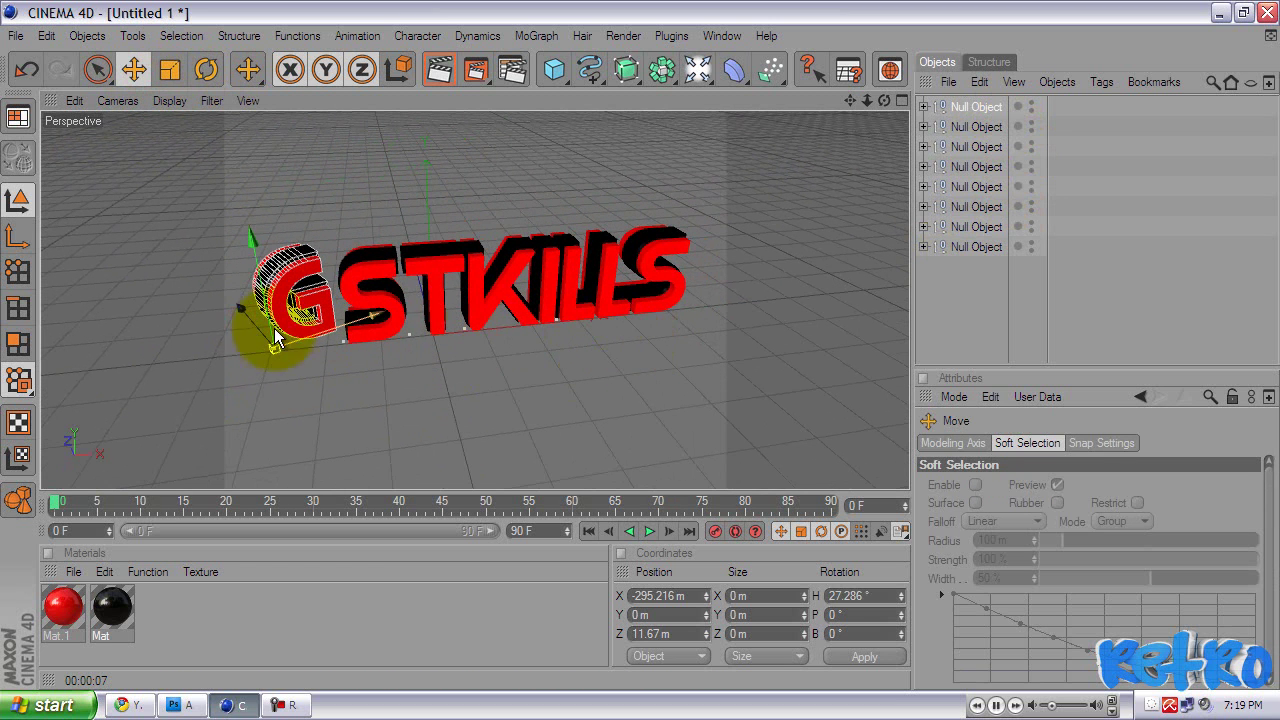
drag(239, 310, 640, 344)
click(771, 383)
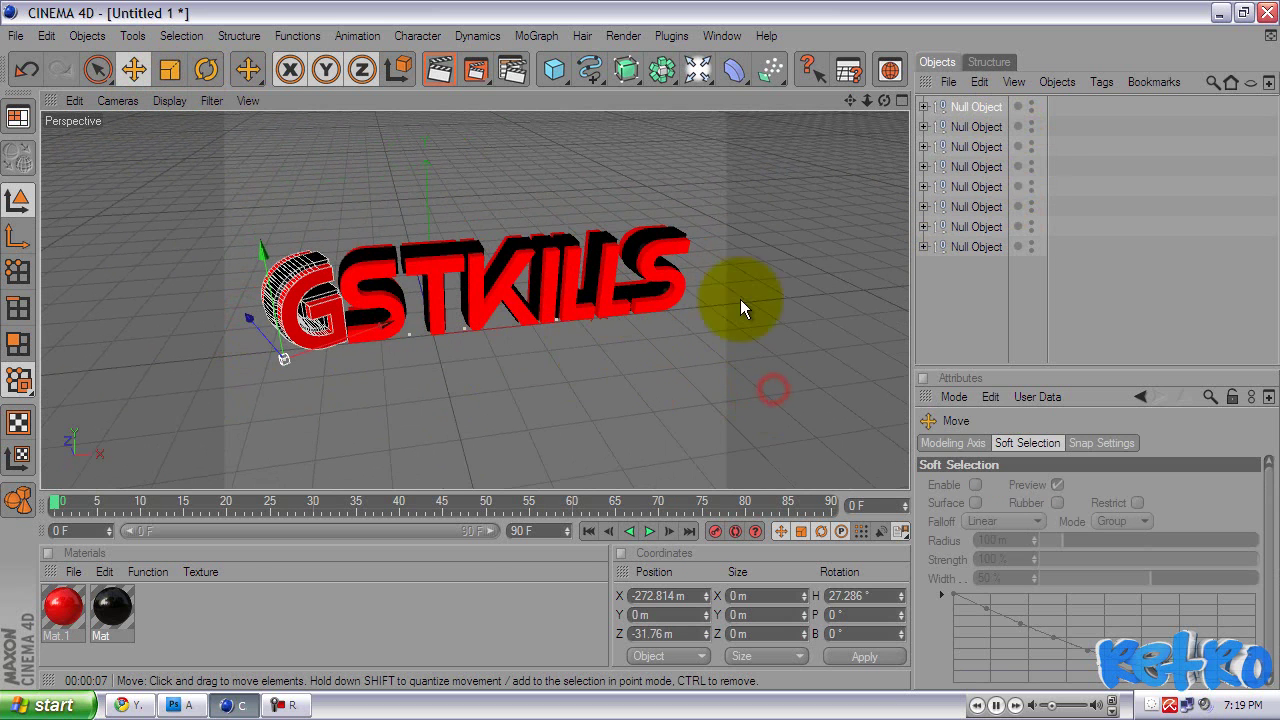
Rotate the S group's null to about -22° on its heading axis.
click(958, 127)
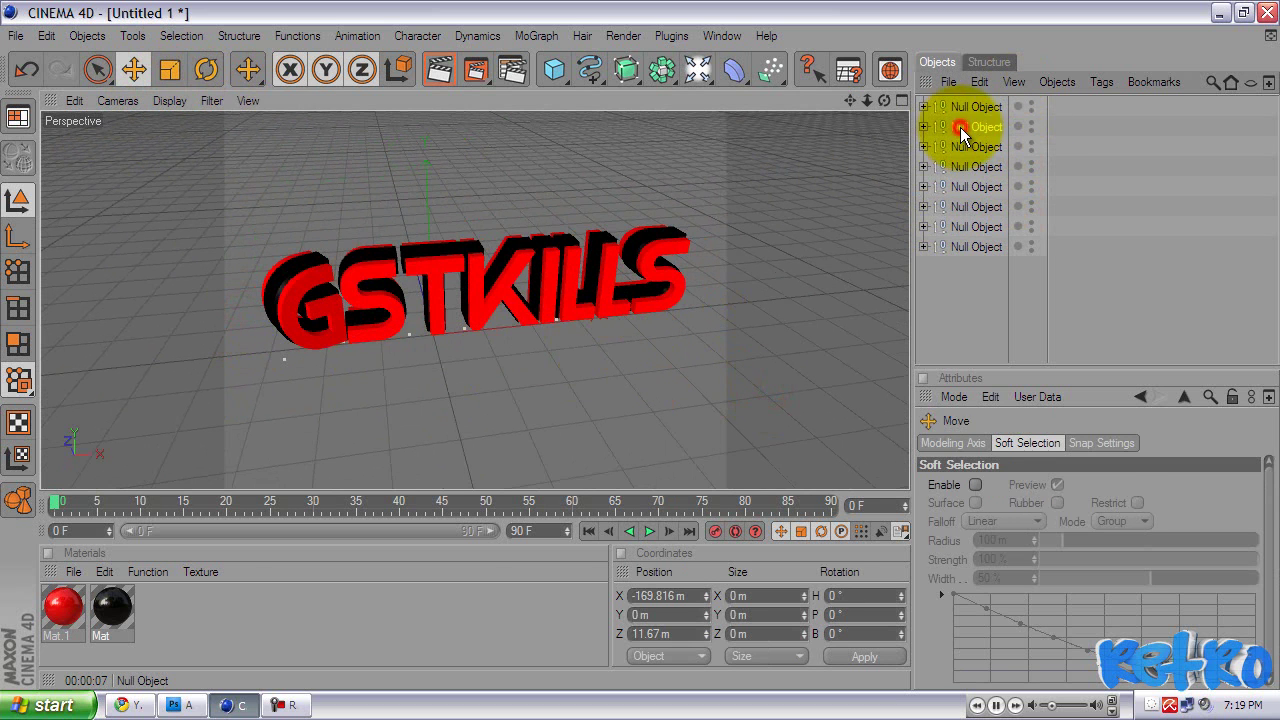
click(207, 70)
drag(382, 371, 502, 288)
click(133, 69)
click(405, 294)
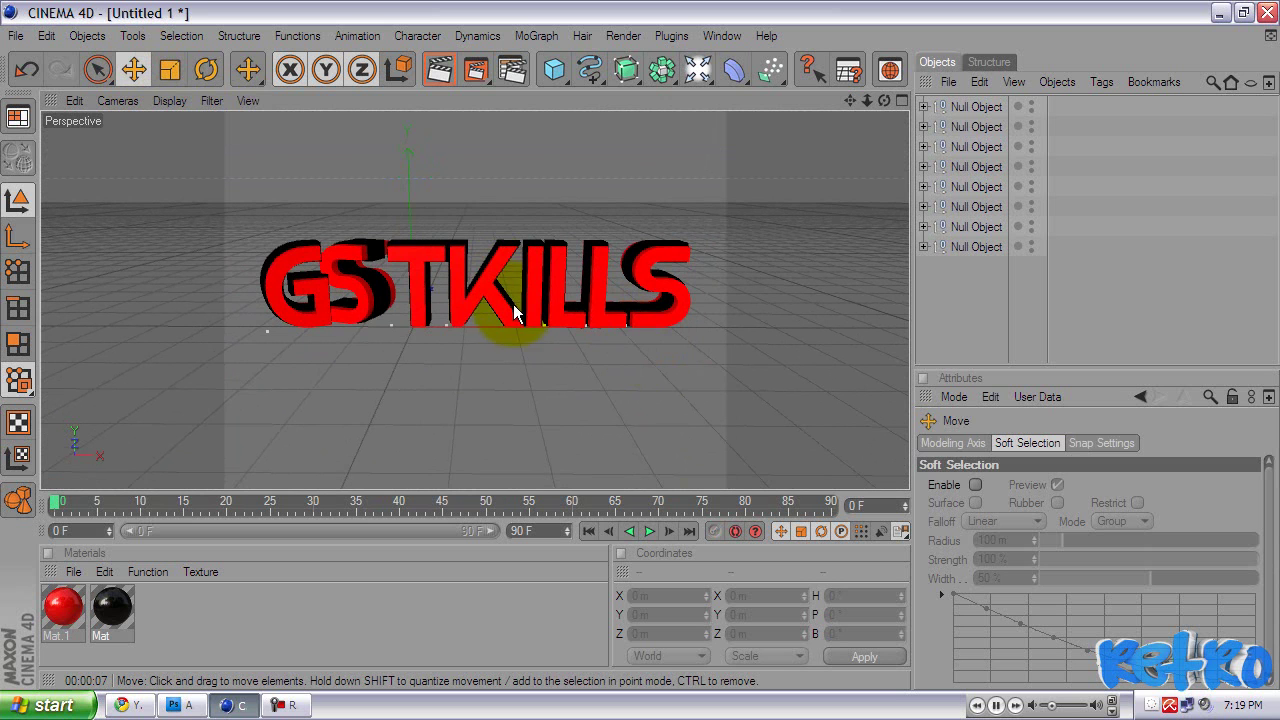